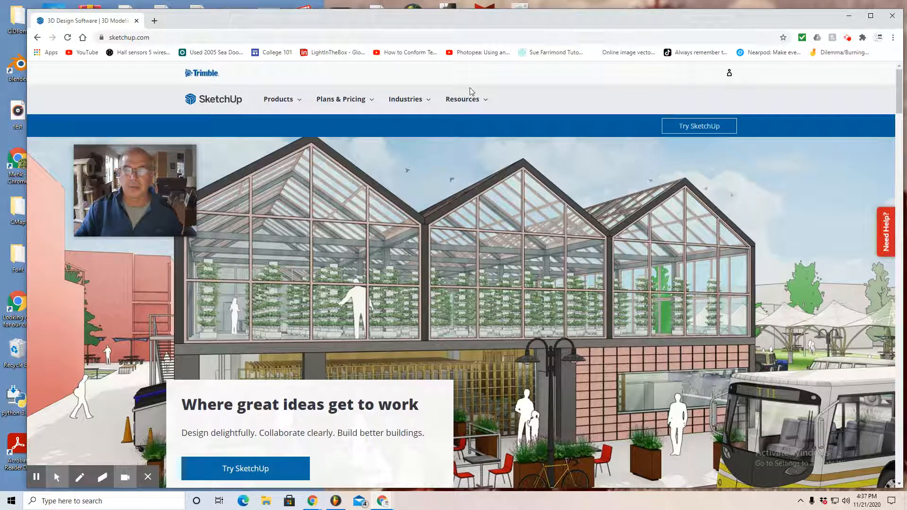
Open the signed-in account's apps, select the organization account rather than the personal one, and show its My Products page
{"action": "left_click", "coordinate": [729, 75]}
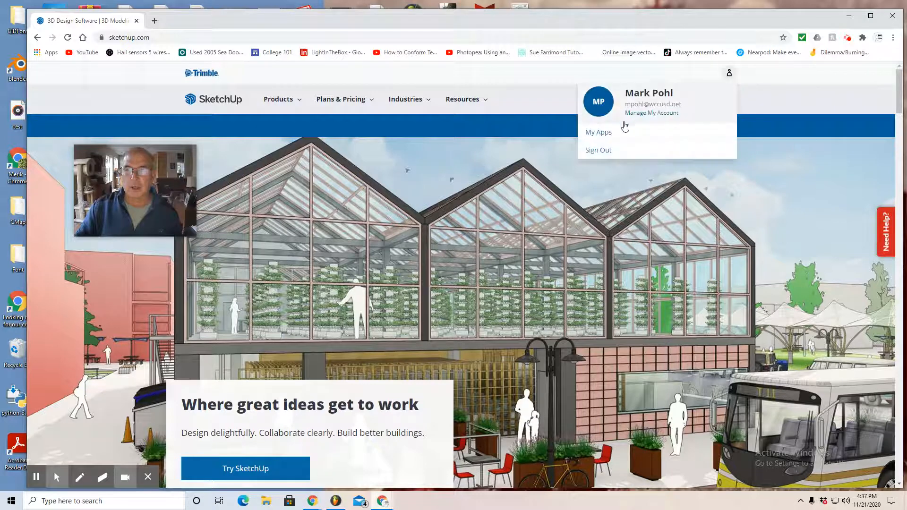
{"action": "left_click", "coordinate": [607, 134]}
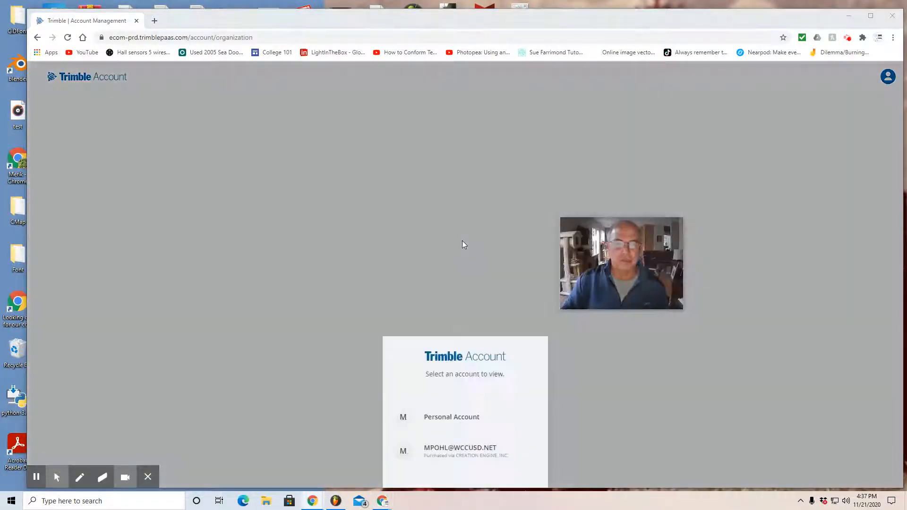
{"action": "left_click", "coordinate": [449, 294]}
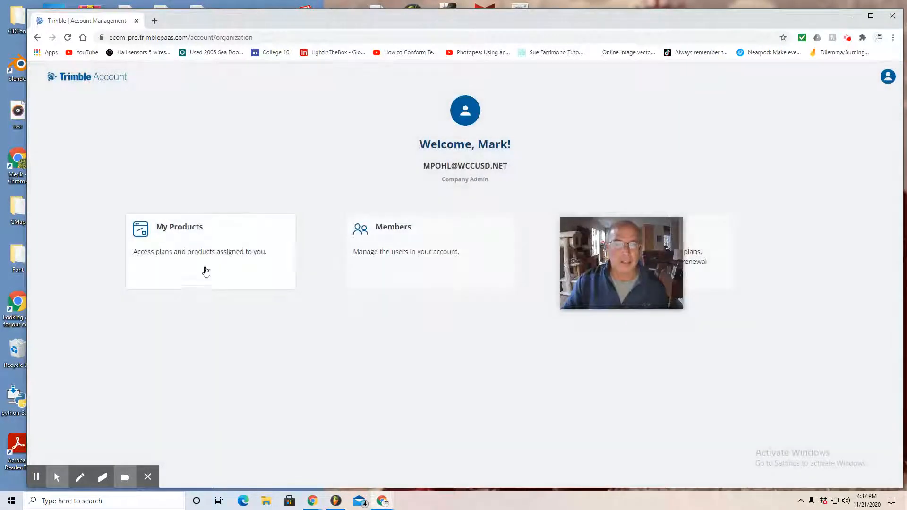
{"action": "left_click", "coordinate": [271, 270]}
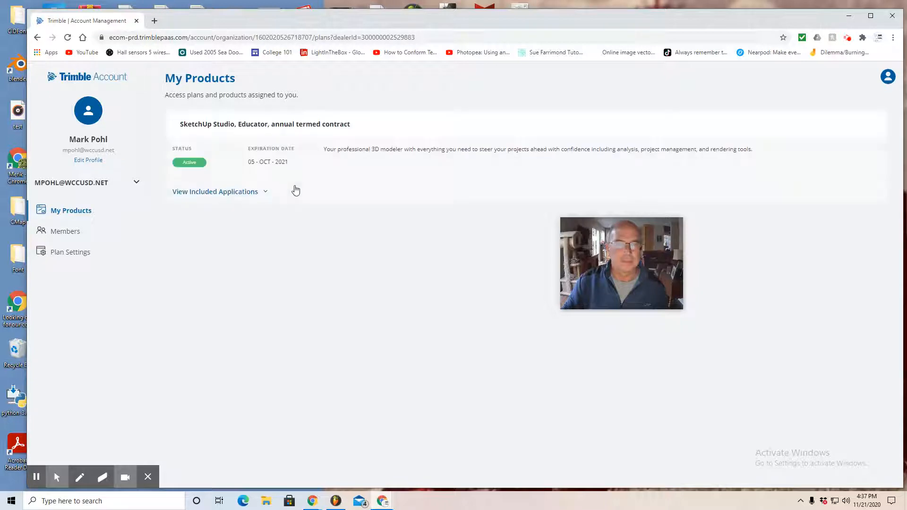
Launch SketchUp for Web from the applications included in the SketchUp Studio Educator plan
{"action": "left_click", "coordinate": [265, 194]}
{"action": "scroll", "coordinate": [399, 285], "scroll_direction": "down", "scroll_amount": 4}
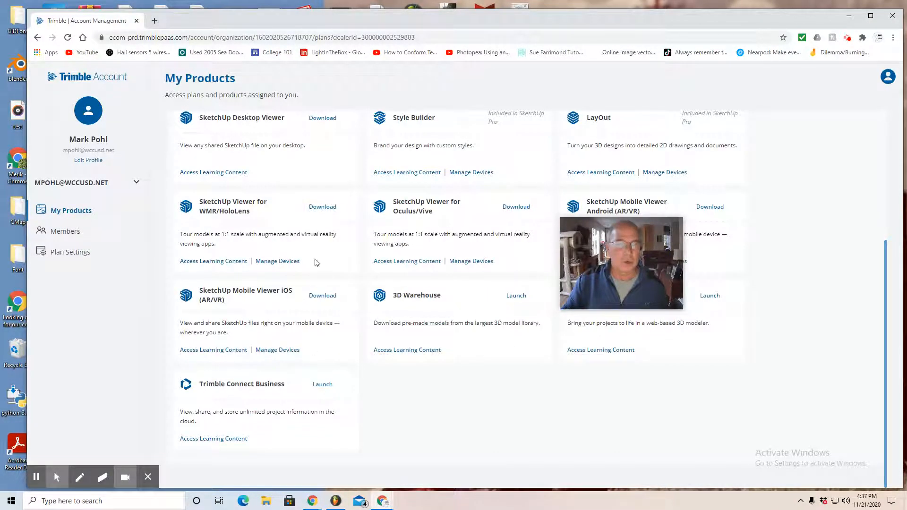
{"action": "left_click_drag", "start_coordinate": [588, 231], "coordinate": [586, 377]}
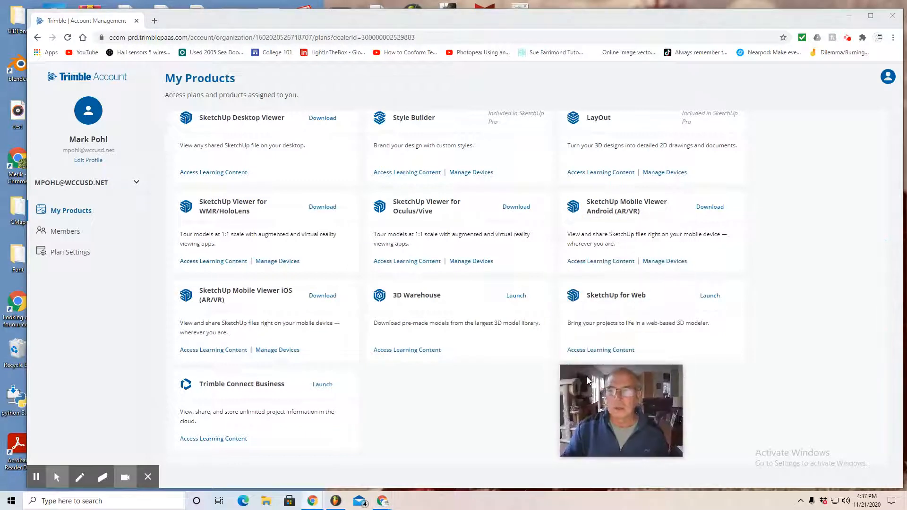
{"action": "left_click", "coordinate": [709, 296]}
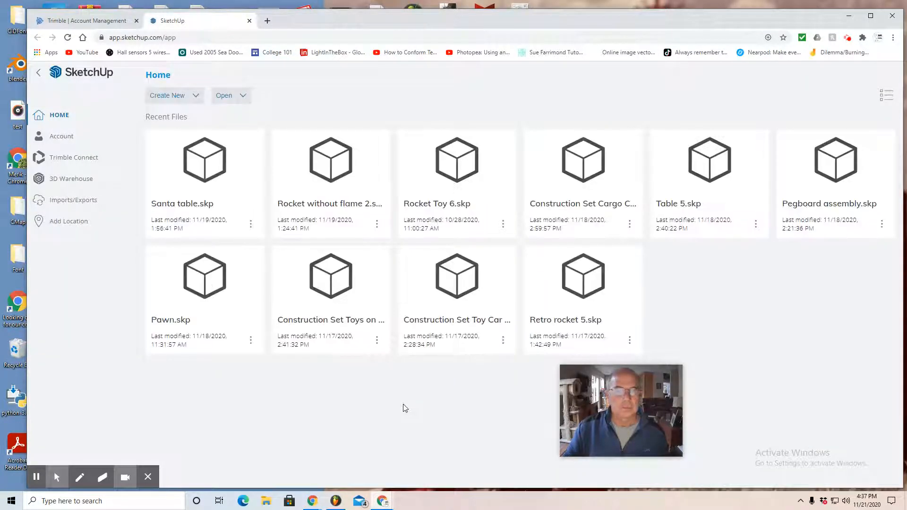
Create a new model and set its length units format to decimal inches (0.0")
{"action": "left_click", "coordinate": [171, 95]}
{"action": "left_click", "coordinate": [183, 116]}
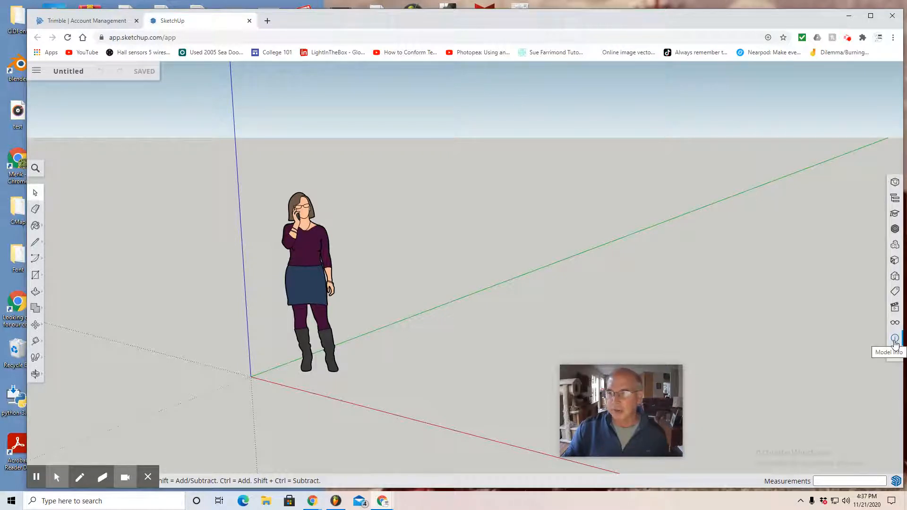
{"action": "left_click", "coordinate": [894, 340]}
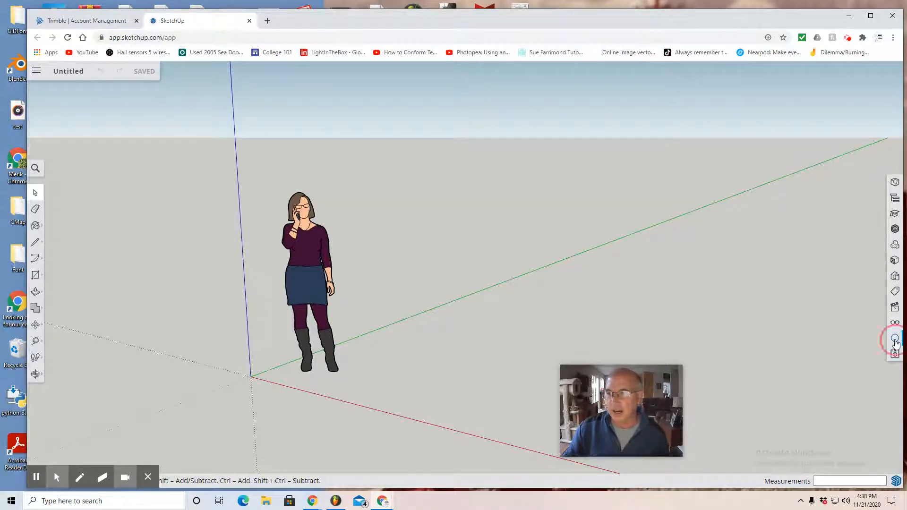
{"action": "left_click", "coordinate": [810, 148]}
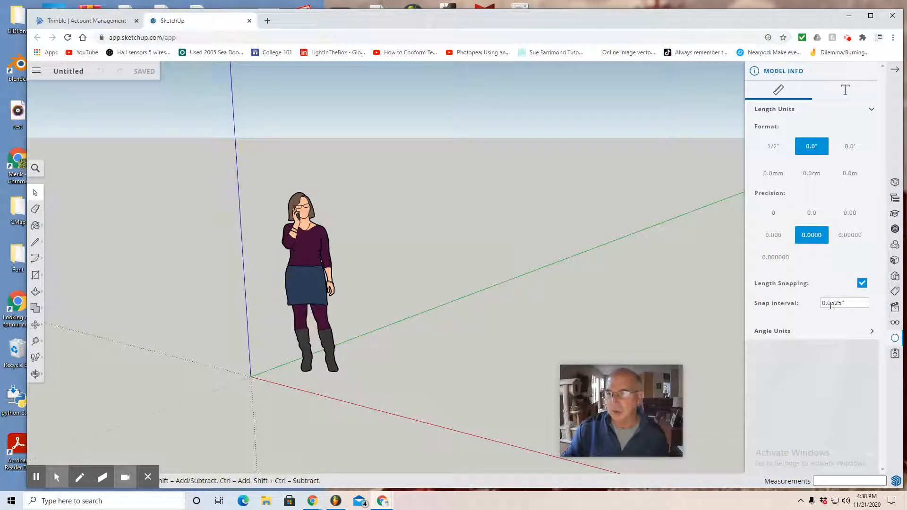
Set the camera to parallel projection and switch to the standard Front view
{"action": "left_click", "coordinate": [894, 310]}
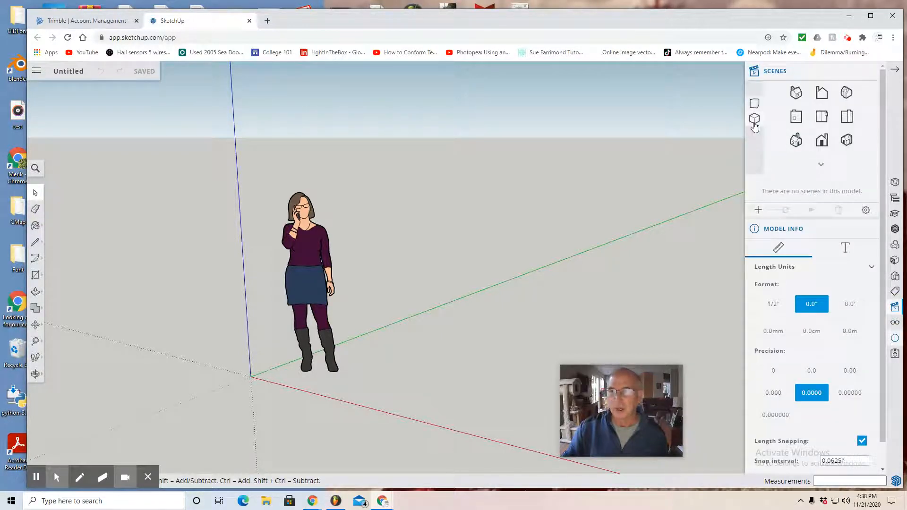
{"action": "left_click", "coordinate": [753, 121]}
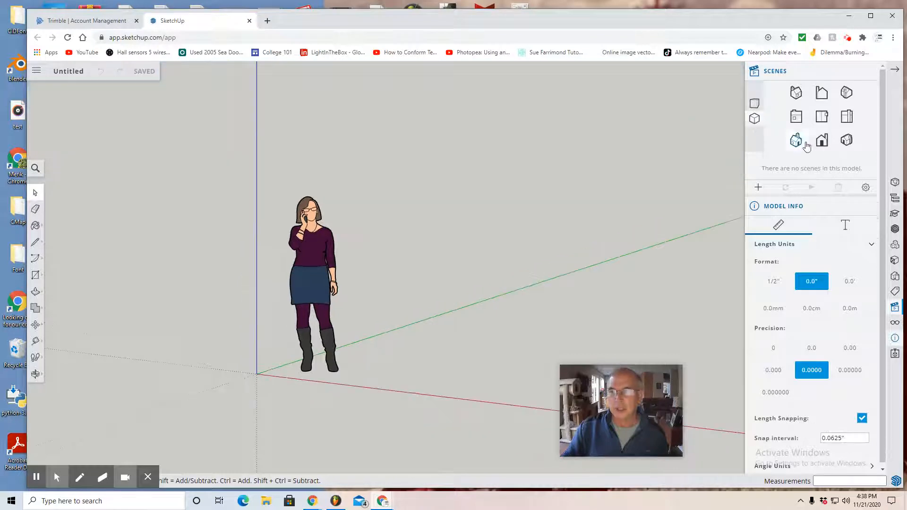
{"action": "left_click", "coordinate": [820, 146]}
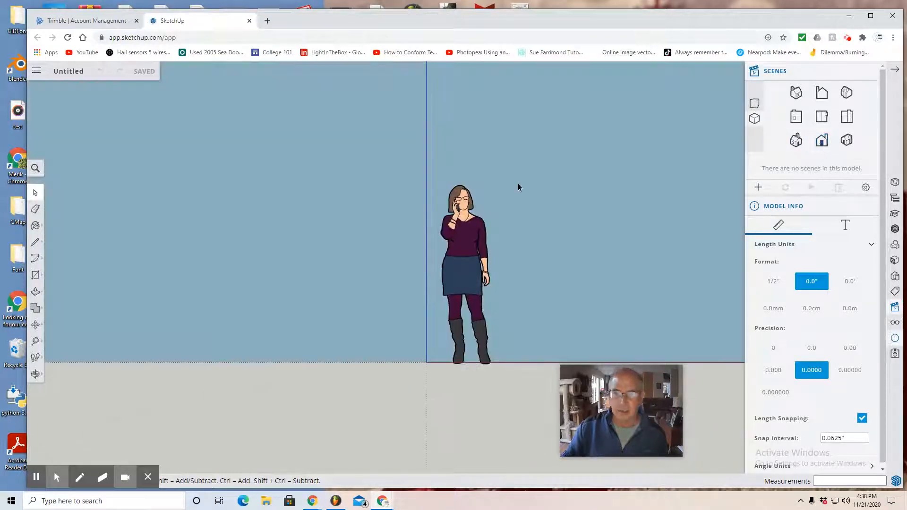
Delete the default woman figure from the model
{"action": "left_click", "coordinate": [469, 258]}
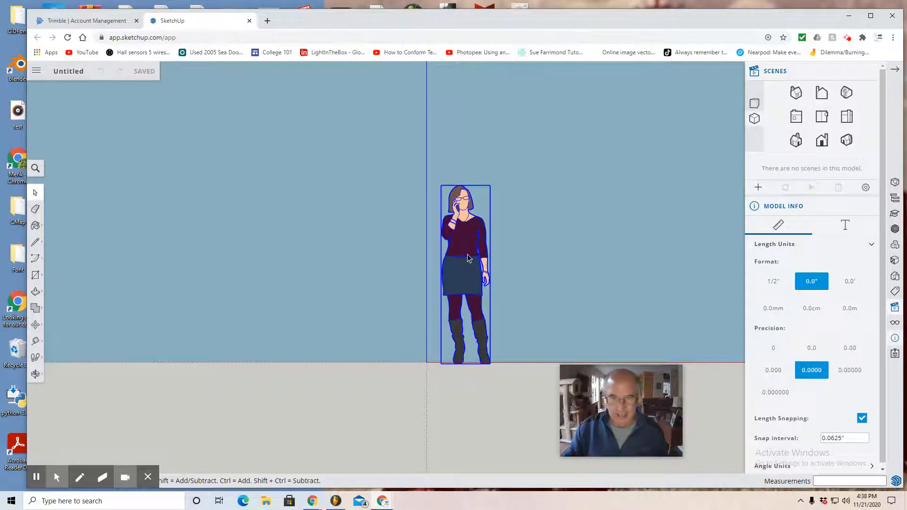
{"action": "key", "text": "Delete"}
Insert Round Table 6.skp from the SketchUp project in Trimble Connect and place it on the red axis beside the origin
{"action": "left_click", "coordinate": [36, 374]}
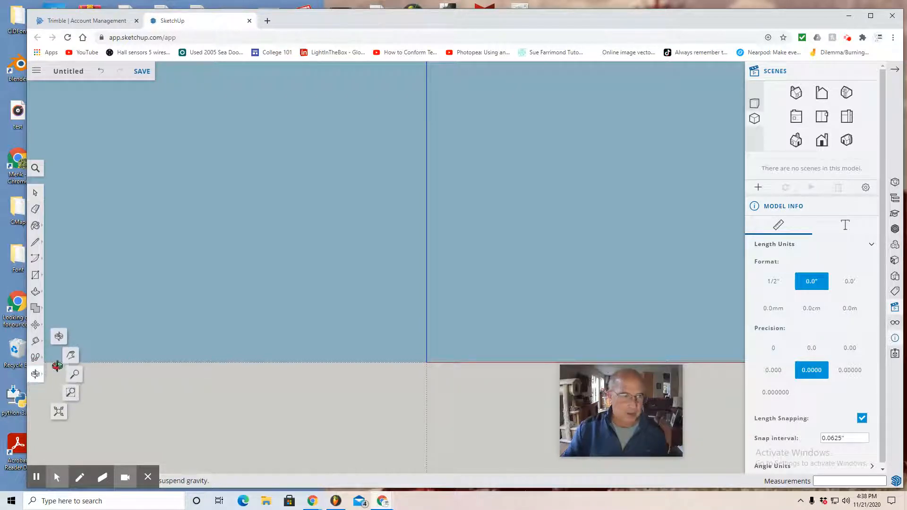
{"action": "left_click", "coordinate": [70, 355]}
{"action": "left_click_drag", "start_coordinate": [374, 334], "coordinate": [163, 340]}
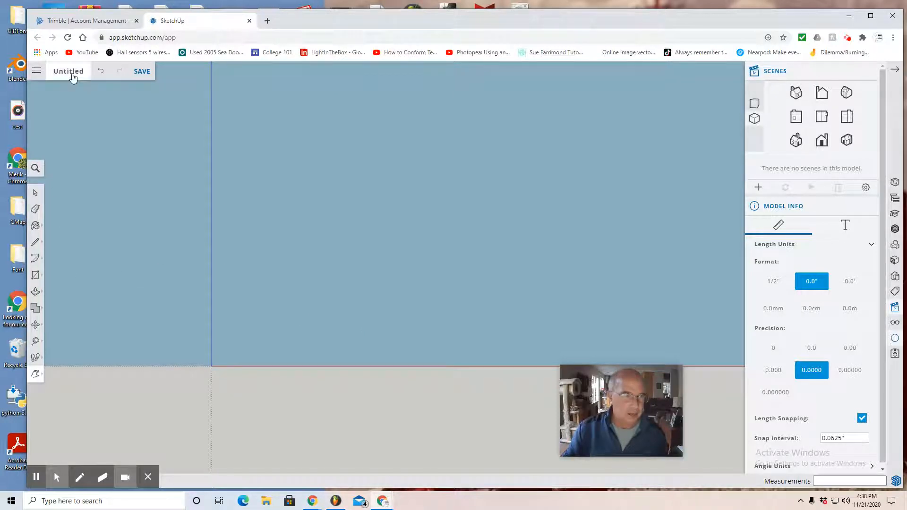
{"action": "left_click", "coordinate": [37, 74]}
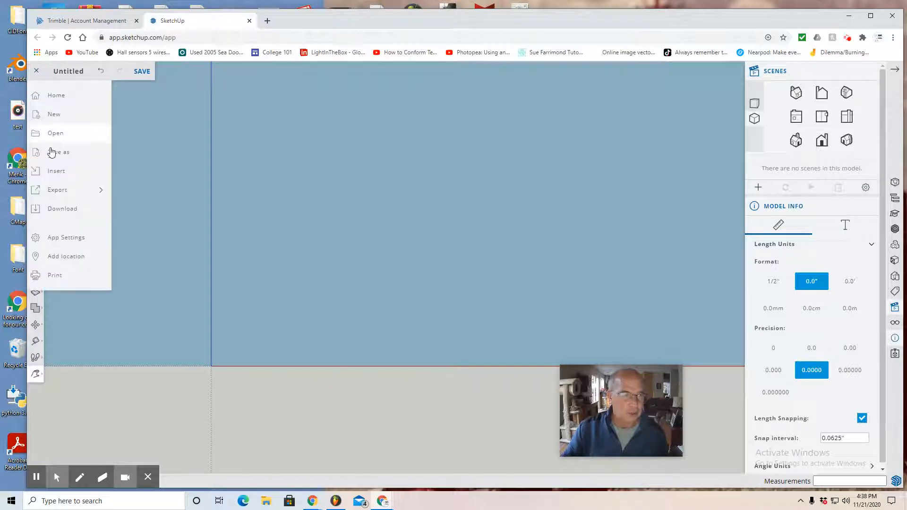
{"action": "left_click", "coordinate": [55, 179]}
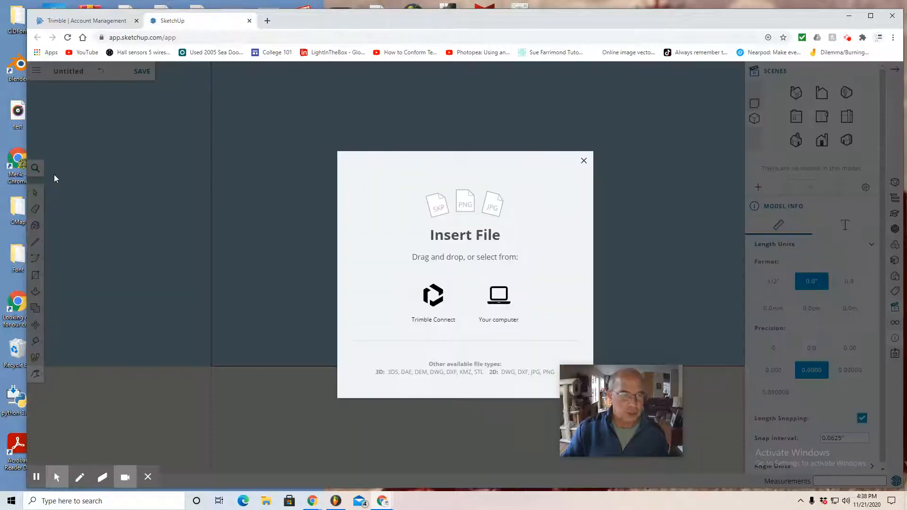
{"action": "left_click", "coordinate": [433, 296]}
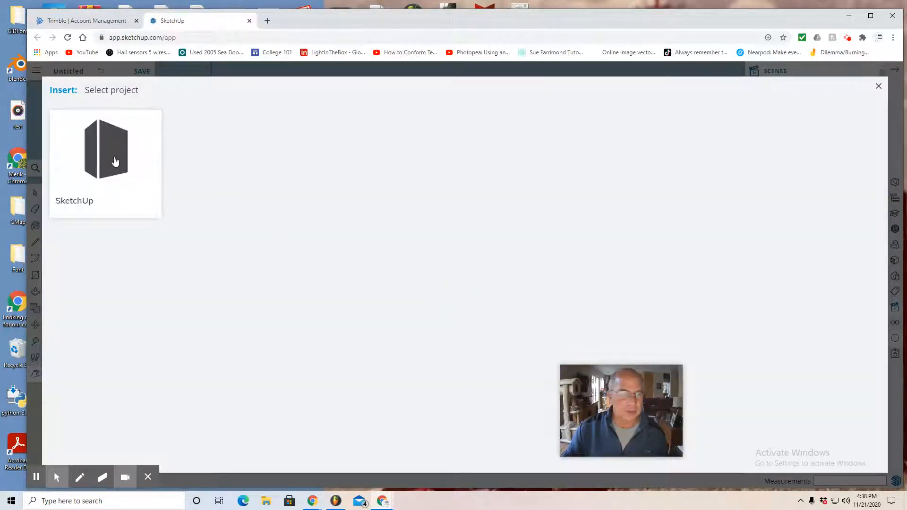
{"action": "left_click", "coordinate": [115, 159]}
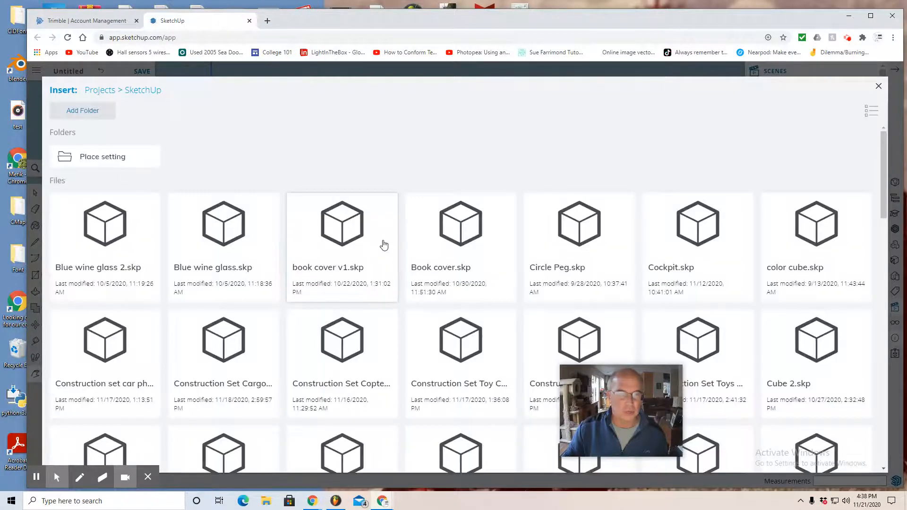
{"action": "scroll", "coordinate": [322, 241], "scroll_direction": "down", "scroll_amount": 12}
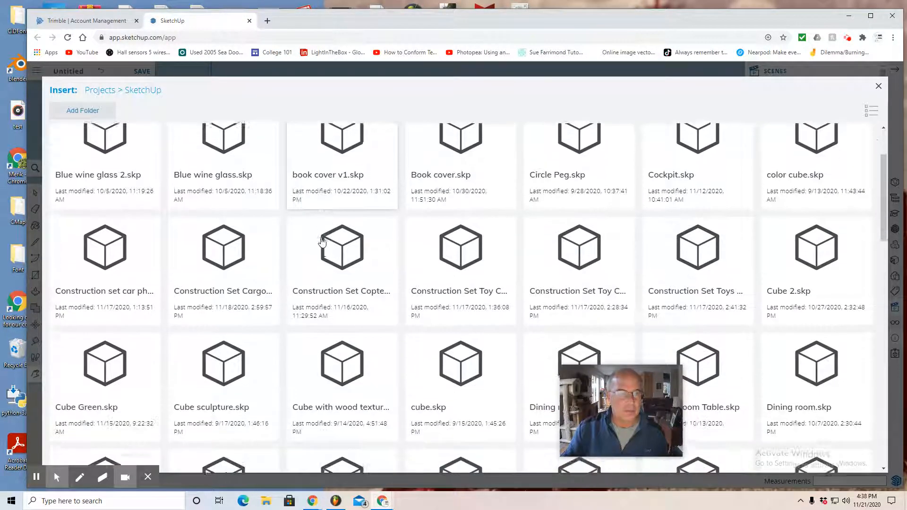
{"action": "scroll", "coordinate": [321, 241], "scroll_direction": "down", "scroll_amount": 10}
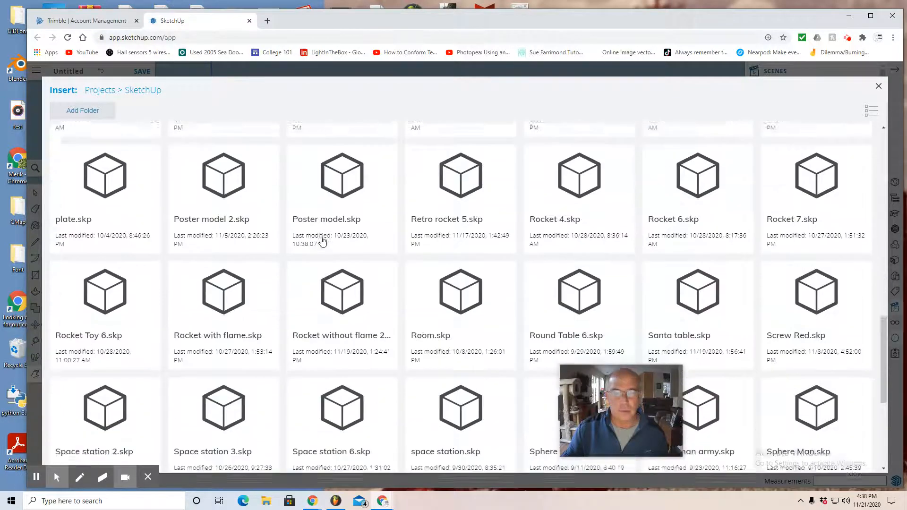
{"action": "scroll", "coordinate": [562, 222], "scroll_direction": "up", "scroll_amount": 3}
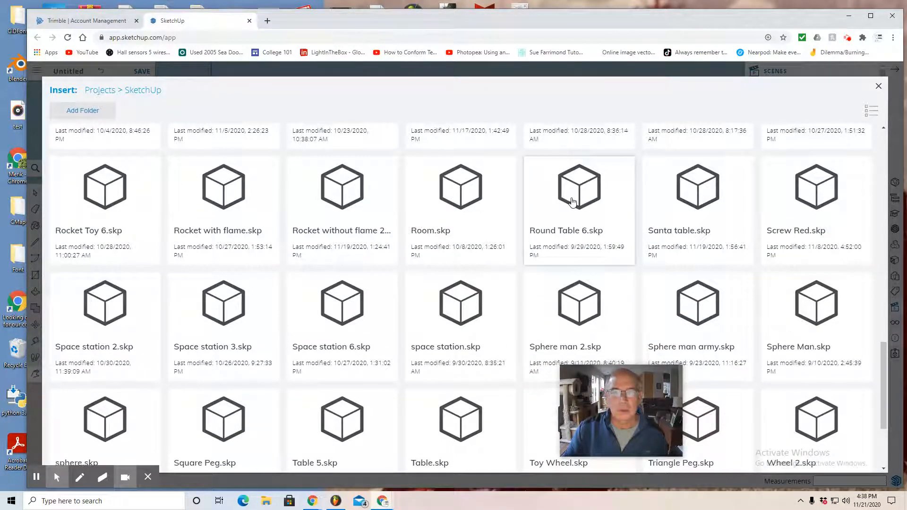
{"action": "scroll", "coordinate": [572, 202], "scroll_direction": "down", "scroll_amount": 3}
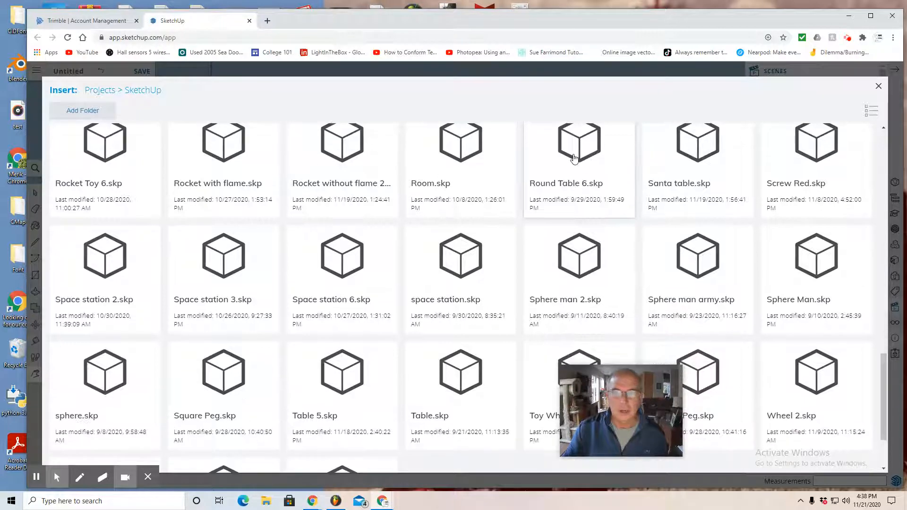
{"action": "left_click", "coordinate": [574, 156]}
{"action": "left_click", "coordinate": [461, 346]}
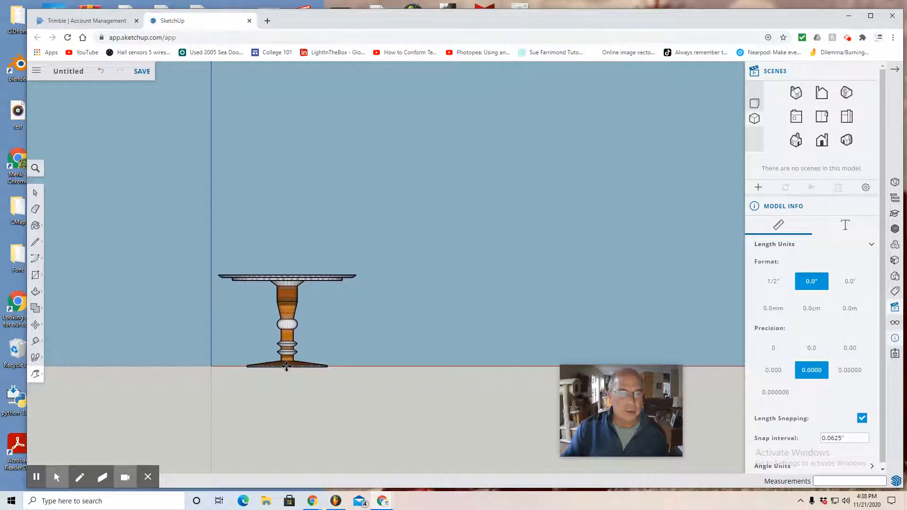
{"action": "scroll", "coordinate": [285, 361], "scroll_direction": "down", "scroll_amount": 2}
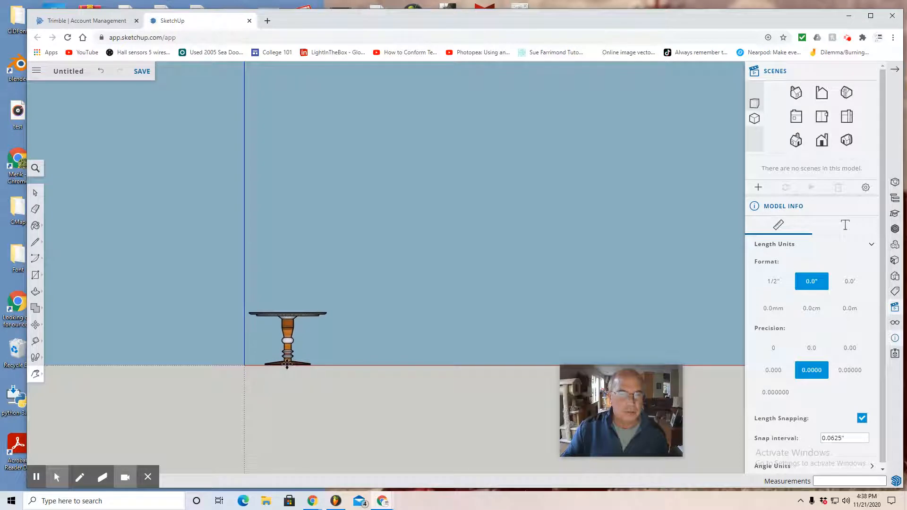
{"action": "left_click", "coordinate": [287, 362]}
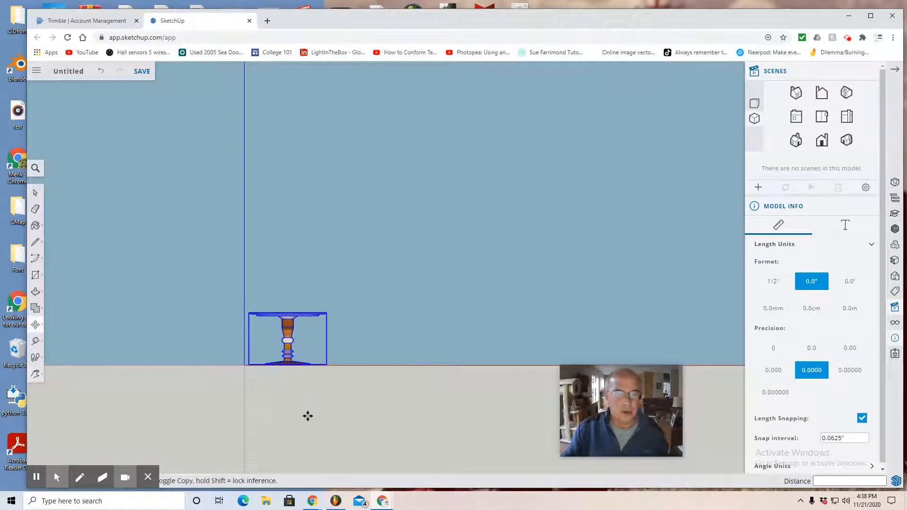
Start inserting a file from Trimble Connect and open the SketchUp project
{"action": "left_click", "coordinate": [36, 72]}
{"action": "left_click", "coordinate": [53, 172]}
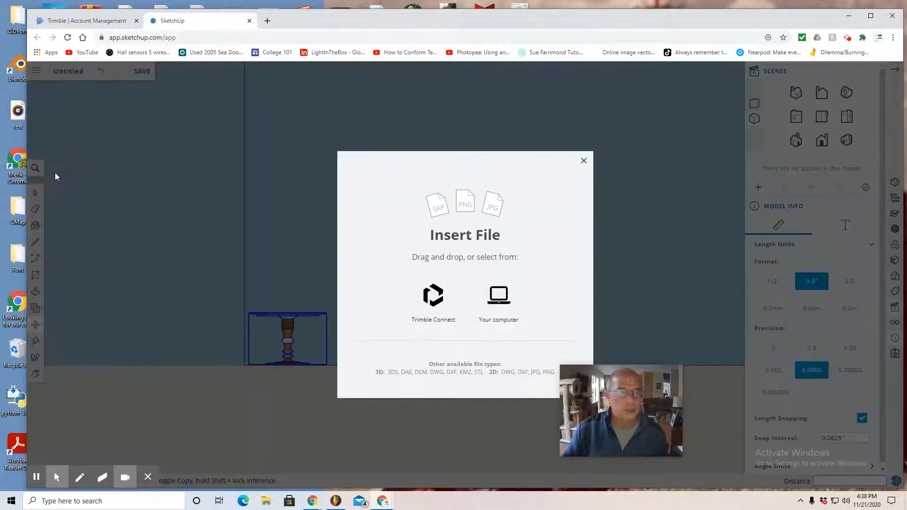
{"action": "left_click", "coordinate": [433, 297]}
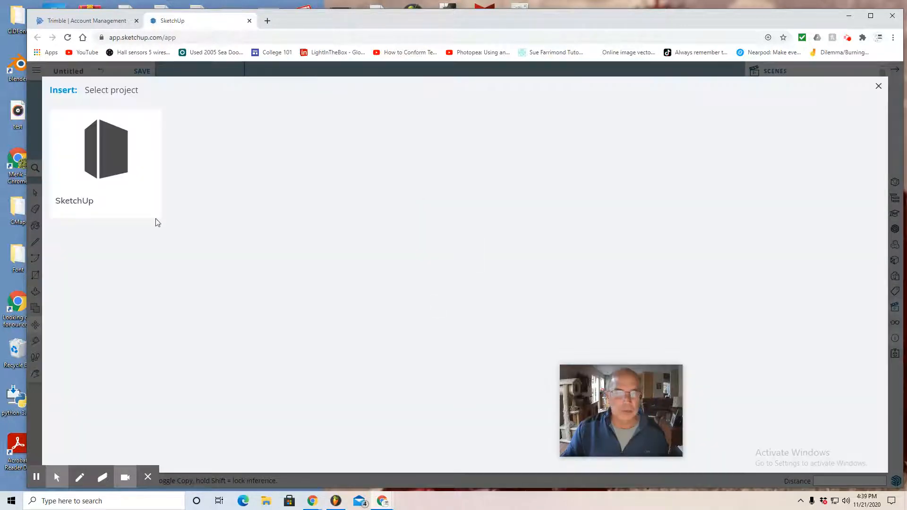
{"action": "left_click", "coordinate": [115, 161]}
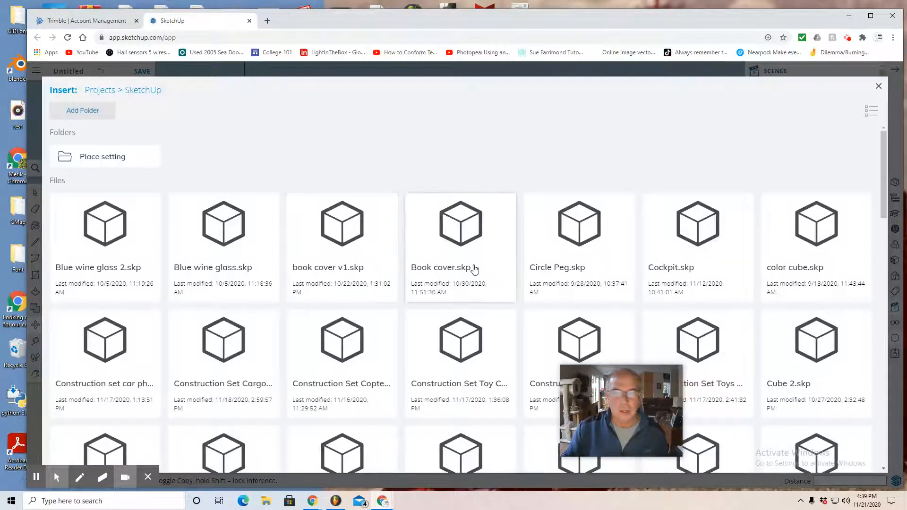
Look through the project's saved models in list and thumbnail layout to find a toy vehicle for the table
{"action": "left_click", "coordinate": [871, 110]}
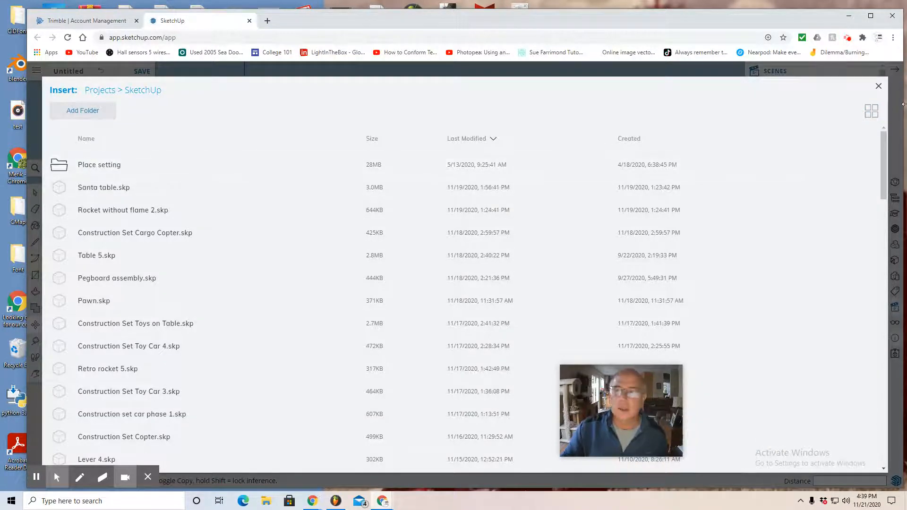
{"action": "left_click", "coordinate": [872, 111]}
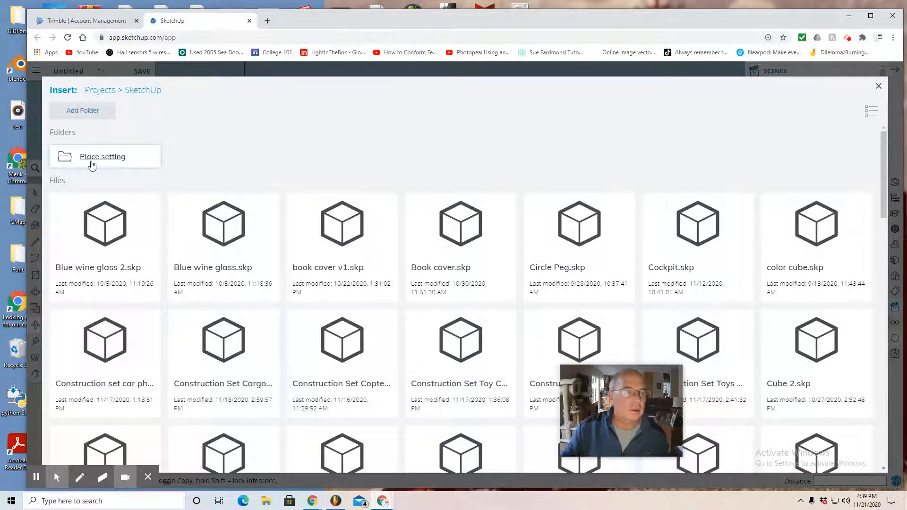
{"action": "scroll", "coordinate": [102, 168], "scroll_direction": "down", "scroll_amount": 6}
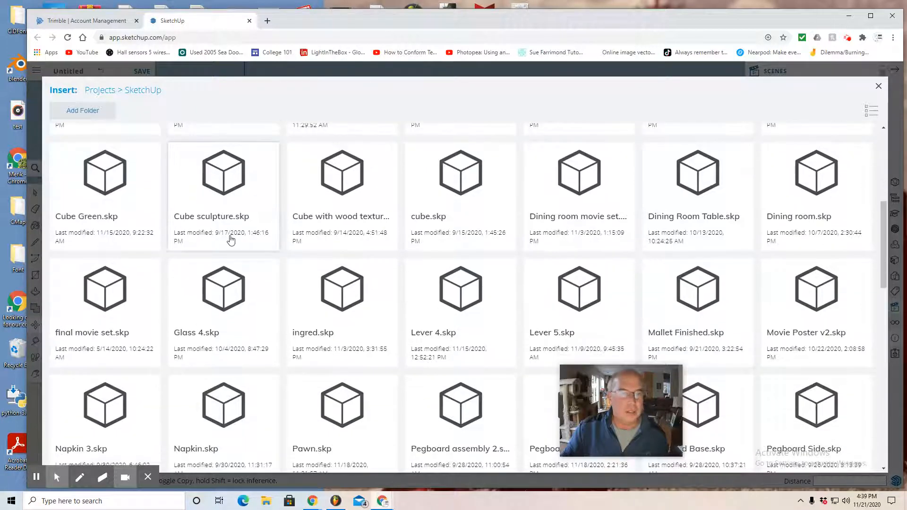
{"action": "scroll", "coordinate": [265, 250], "scroll_direction": "down", "scroll_amount": 4}
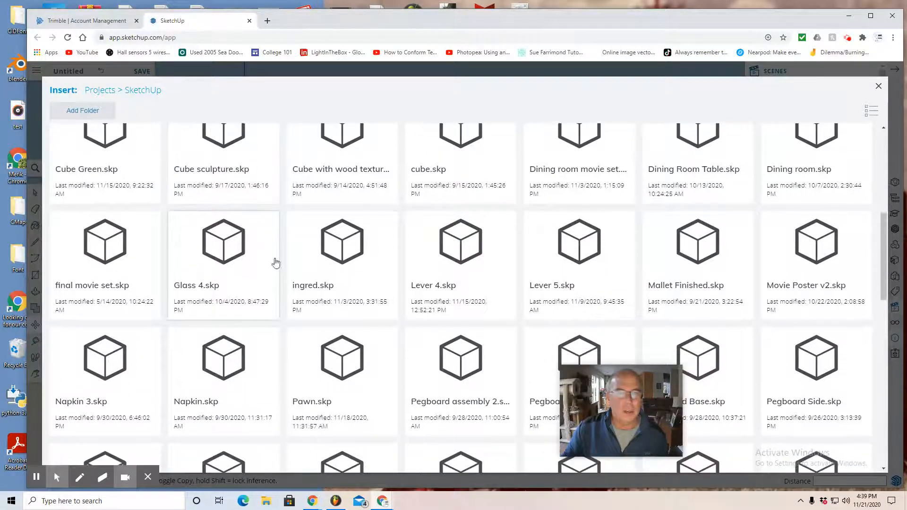
{"action": "scroll", "coordinate": [287, 267], "scroll_direction": "down", "scroll_amount": 3}
{"action": "scroll", "coordinate": [289, 263], "scroll_direction": "down", "scroll_amount": 7}
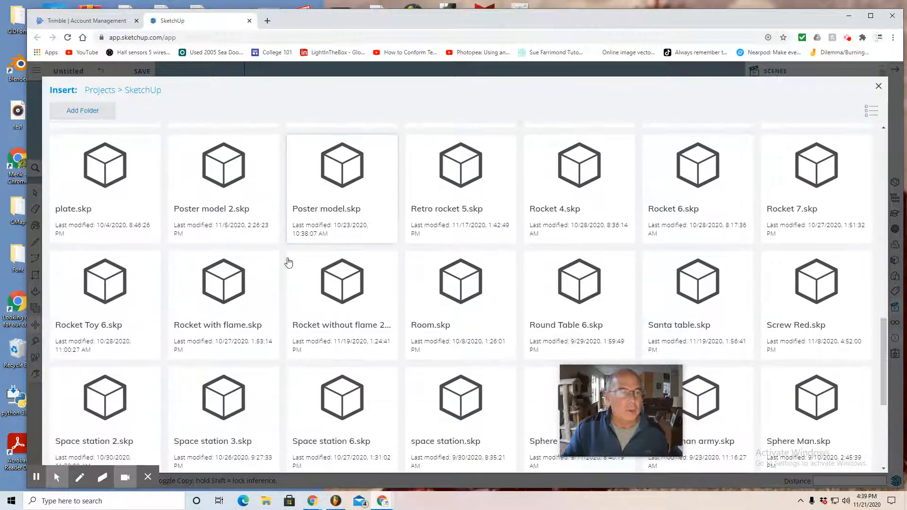
{"action": "scroll", "coordinate": [289, 262], "scroll_direction": "down", "scroll_amount": 1}
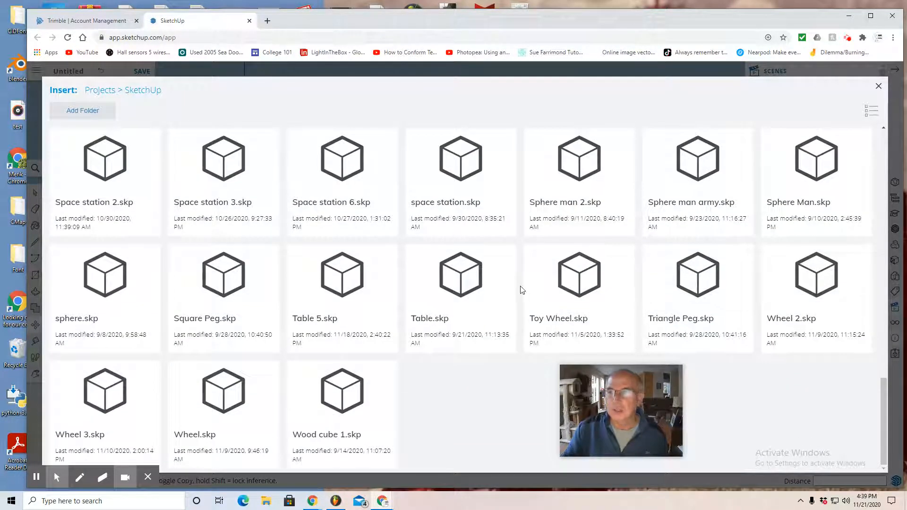
{"action": "scroll", "coordinate": [522, 290], "scroll_direction": "up", "scroll_amount": 8}
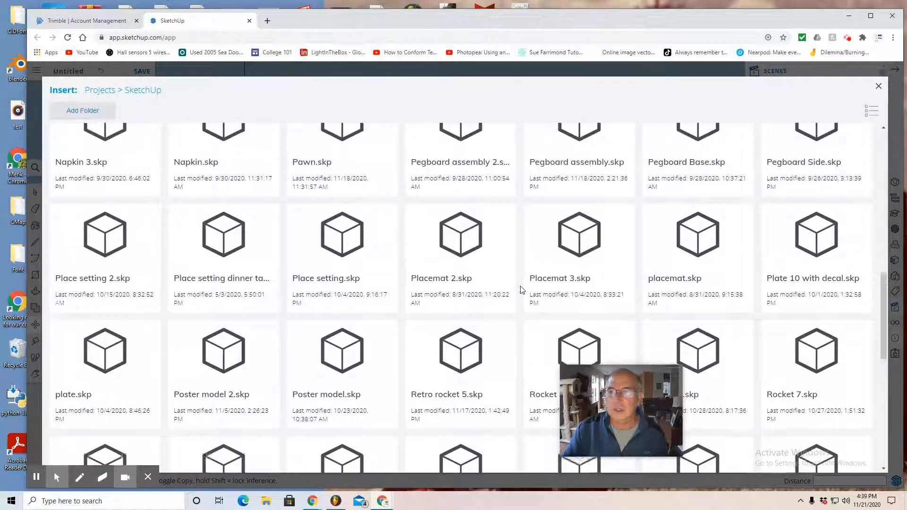
{"action": "scroll", "coordinate": [522, 290], "scroll_direction": "up", "scroll_amount": 6}
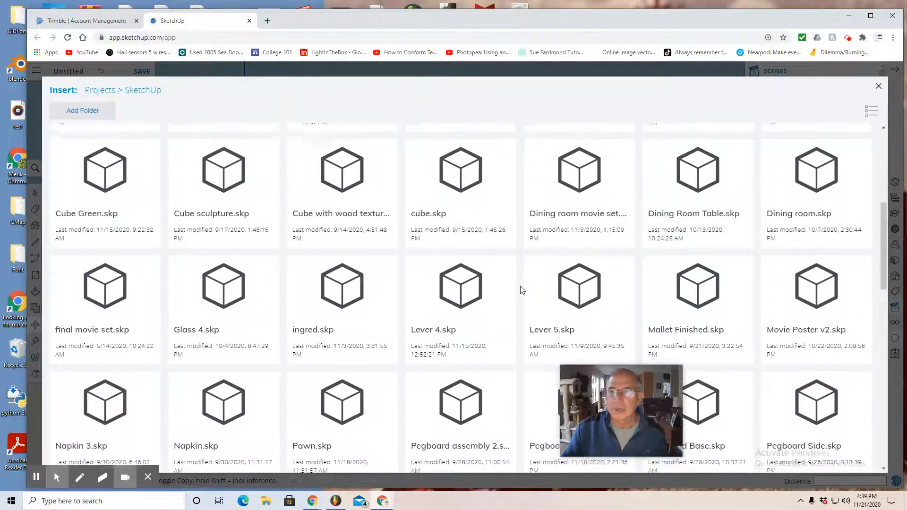
{"action": "scroll", "coordinate": [253, 238], "scroll_direction": "up", "scroll_amount": 3}
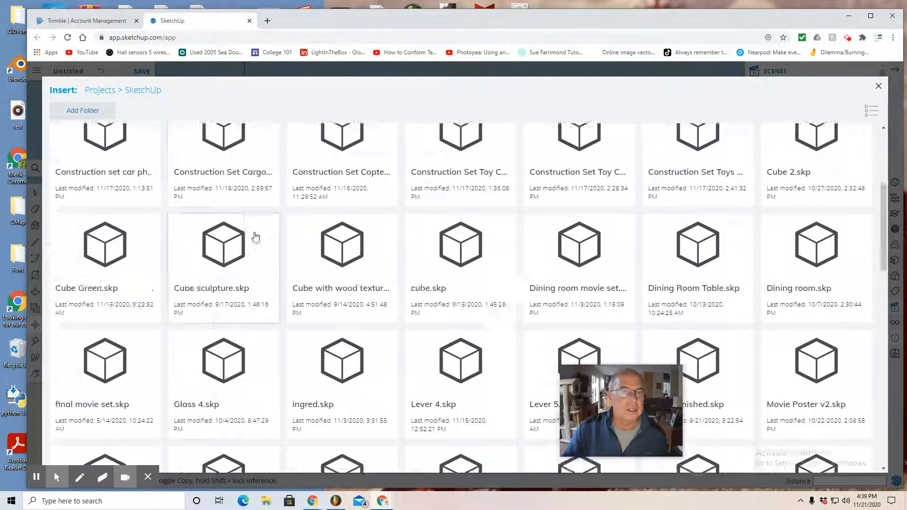
Insert Construction set car phase 1.skp as a component and set it down on the round table's top surface
{"action": "left_click", "coordinate": [106, 216]}
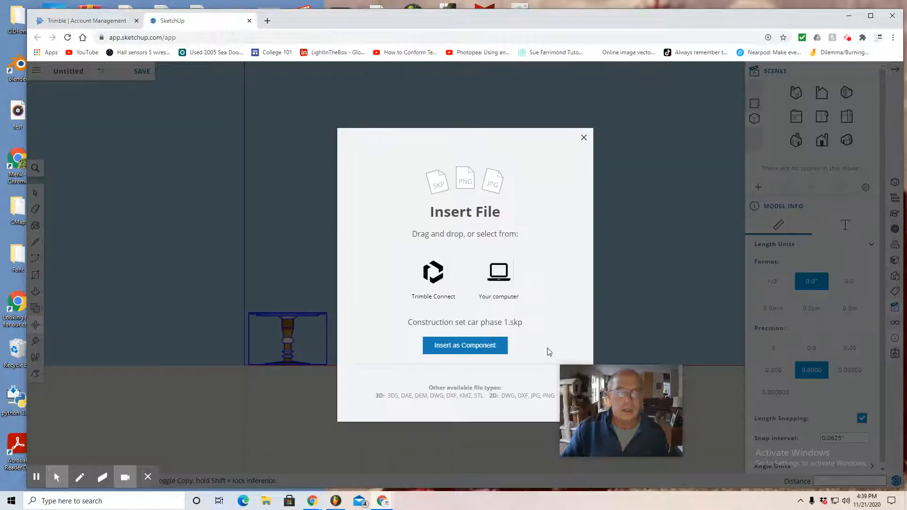
{"action": "left_click", "coordinate": [465, 347]}
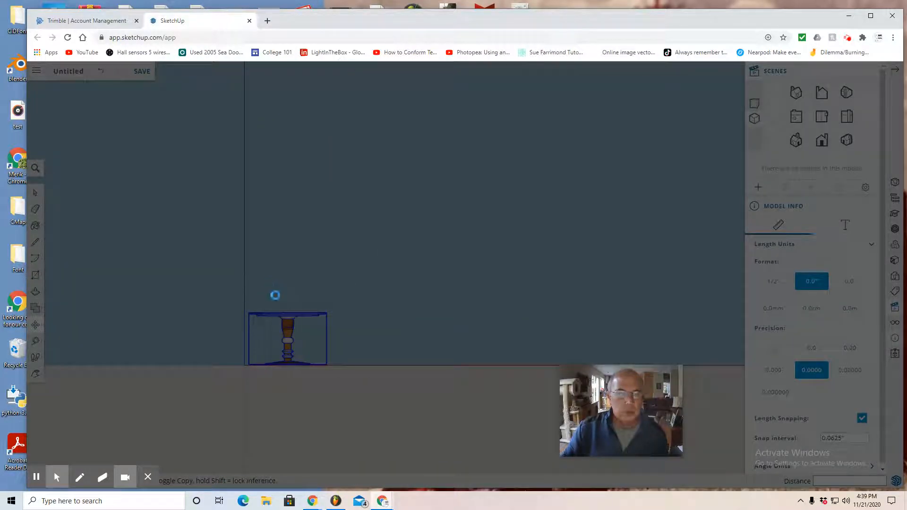
{"action": "scroll", "coordinate": [270, 298], "scroll_direction": "down", "scroll_amount": 2}
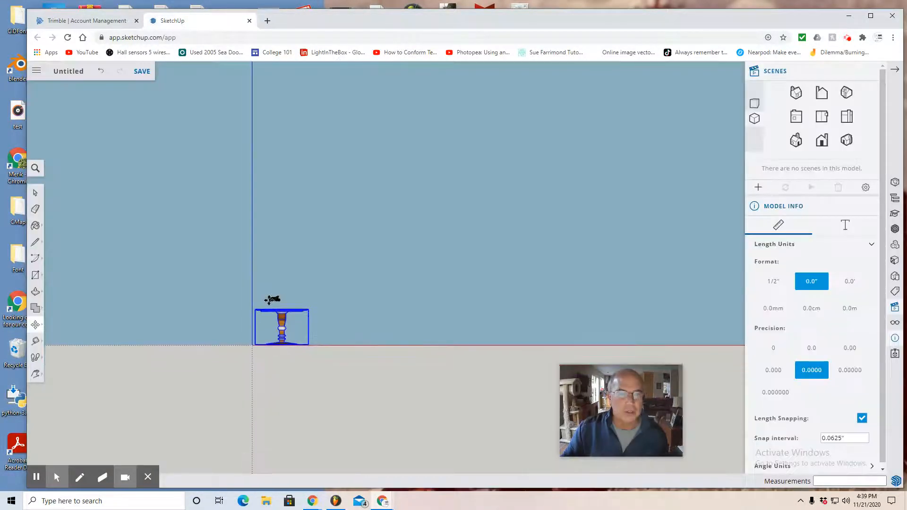
{"action": "scroll", "coordinate": [270, 298], "scroll_direction": "up", "scroll_amount": 4}
{"action": "scroll", "coordinate": [270, 298], "scroll_direction": "up", "scroll_amount": 3}
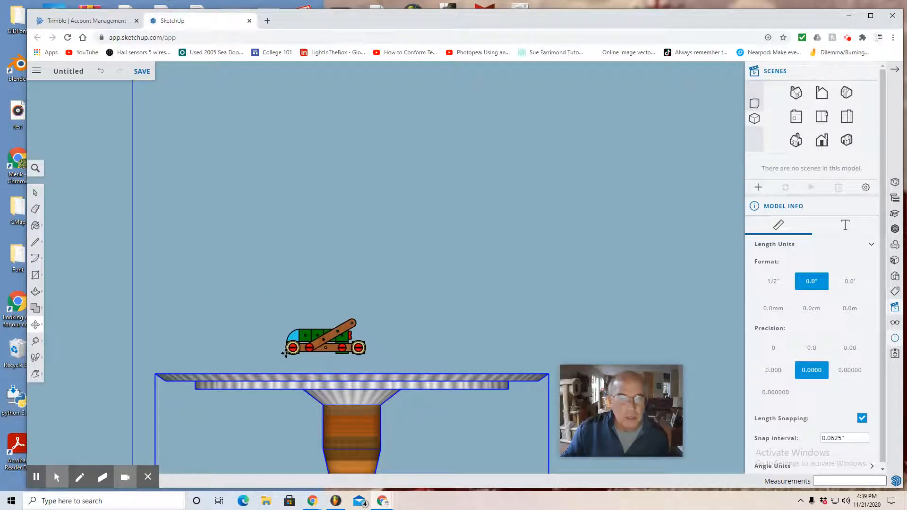
{"action": "left_click", "coordinate": [286, 354]}
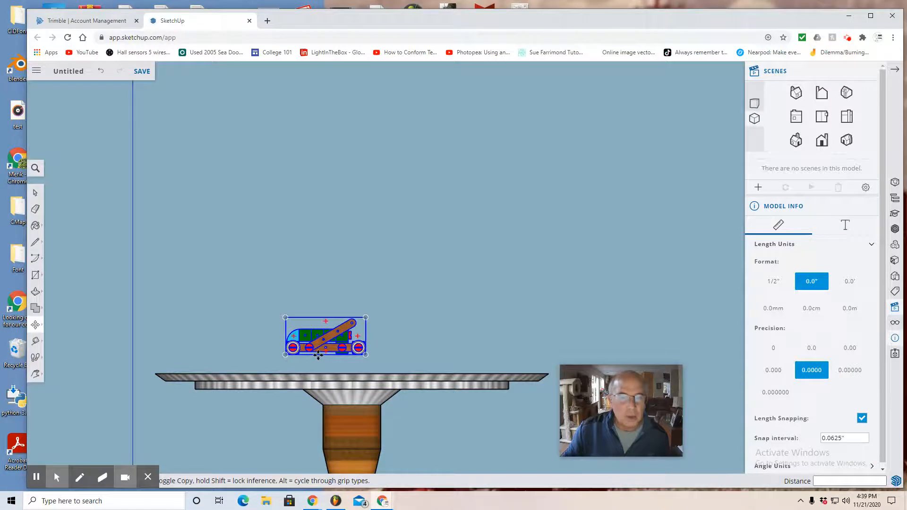
{"action": "scroll", "coordinate": [318, 354], "scroll_direction": "up", "scroll_amount": 3}
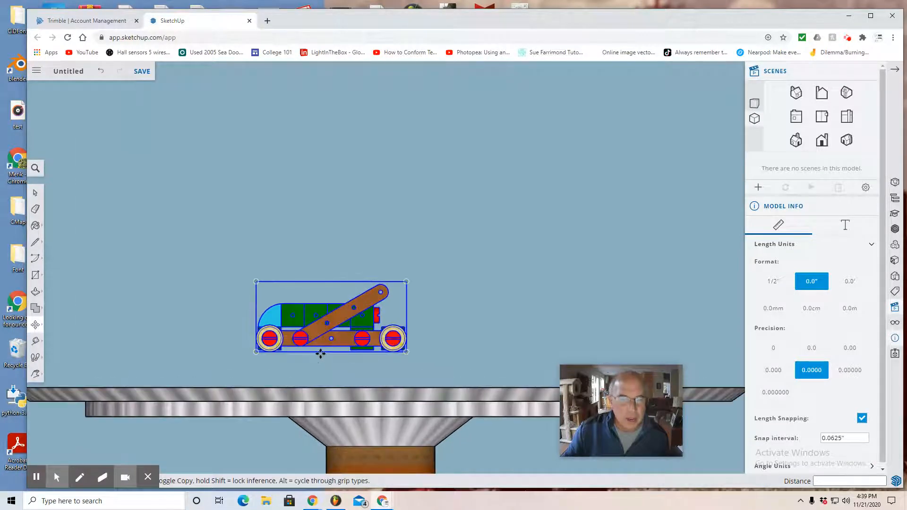
{"action": "left_click_drag", "start_coordinate": [321, 351], "coordinate": [322, 387]}
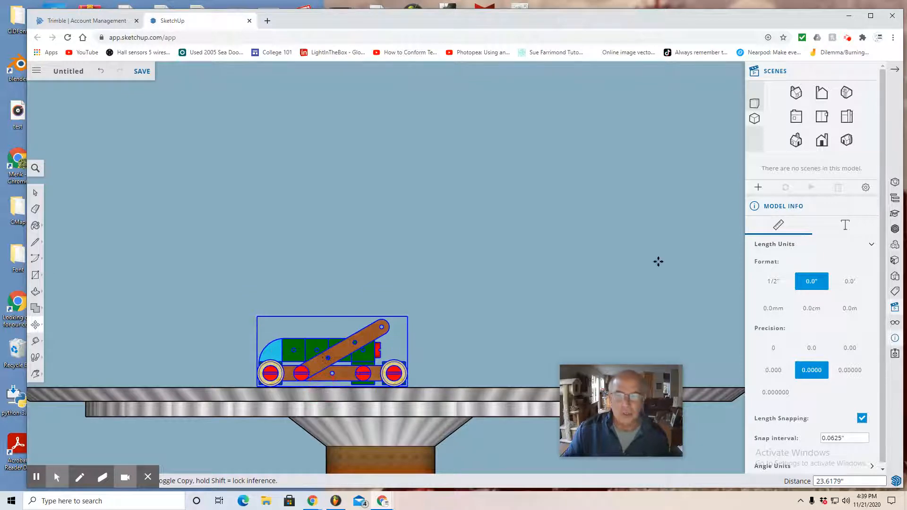
Using the Top view, move the toy car about 21.8" from the tabletop's edge to its centre, and return to the Front view
{"action": "left_click", "coordinate": [821, 122]}
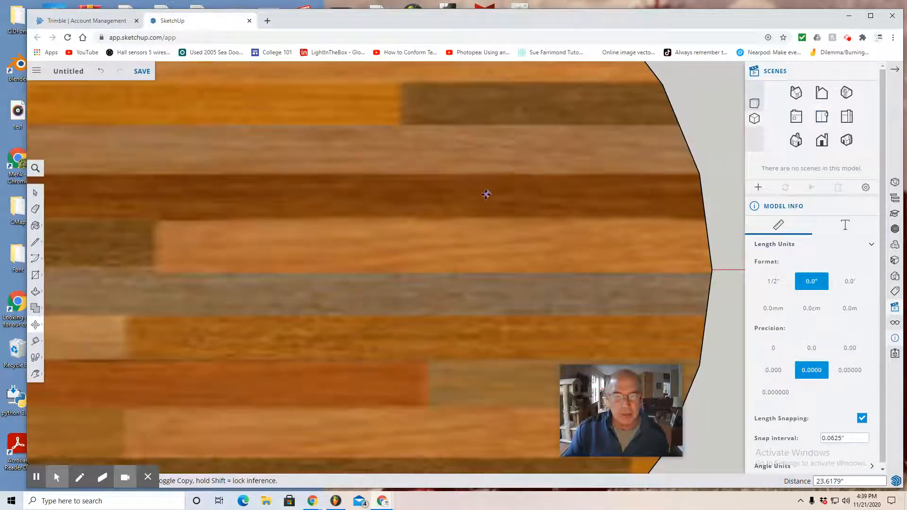
{"action": "scroll", "coordinate": [486, 195], "scroll_direction": "up", "scroll_amount": 2}
{"action": "scroll", "coordinate": [488, 194], "scroll_direction": "down", "scroll_amount": 2}
{"action": "scroll", "coordinate": [489, 194], "scroll_direction": "down", "scroll_amount": 5}
{"action": "scroll", "coordinate": [433, 290], "scroll_direction": "down", "scroll_amount": 1}
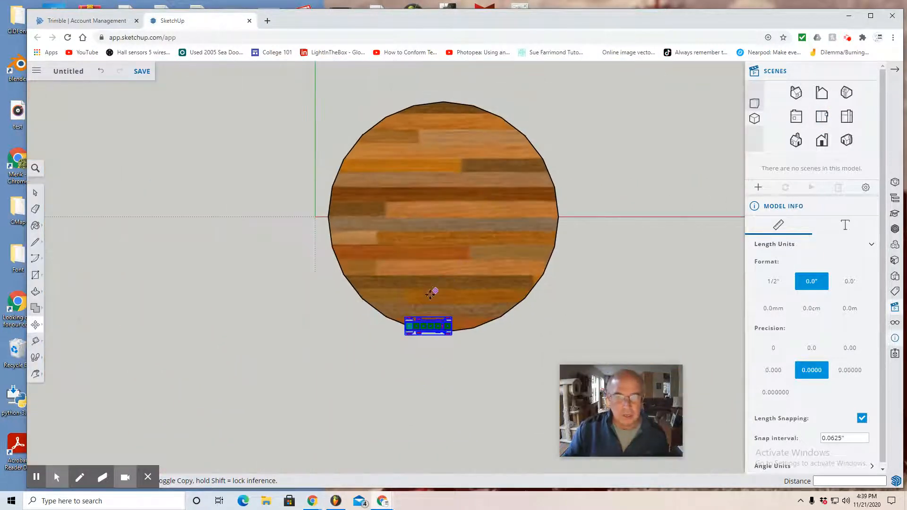
{"action": "left_click", "coordinate": [430, 325]}
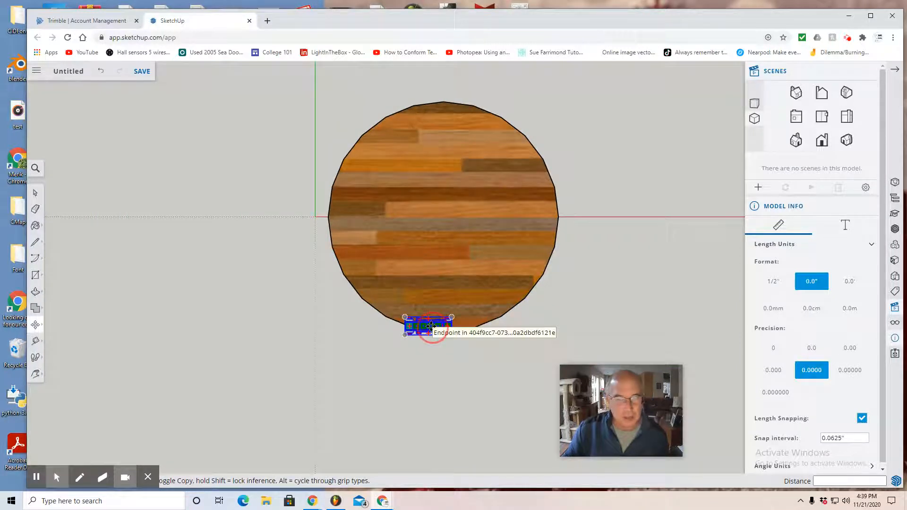
{"action": "left_click_drag", "start_coordinate": [431, 325], "coordinate": [441, 222]}
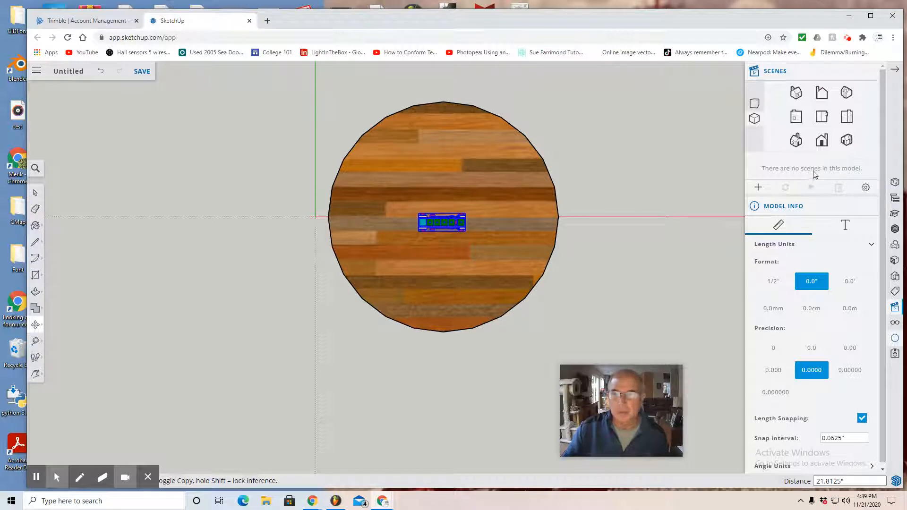
{"action": "left_click", "coordinate": [821, 139]}
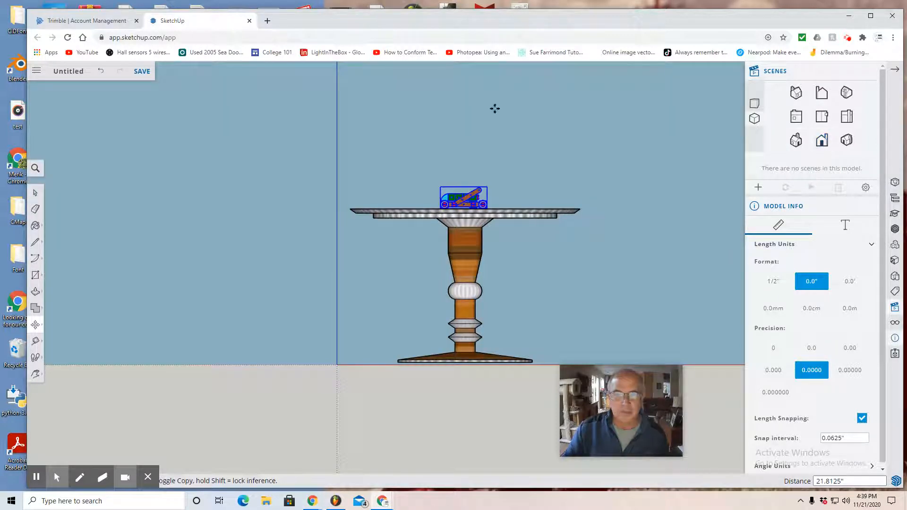
Insert Construction Set Copter.skp from the SketchUp project in Trimble Connect as a component, placing it above the tabletop between the blue axis and the car
{"action": "left_click", "coordinate": [36, 70]}
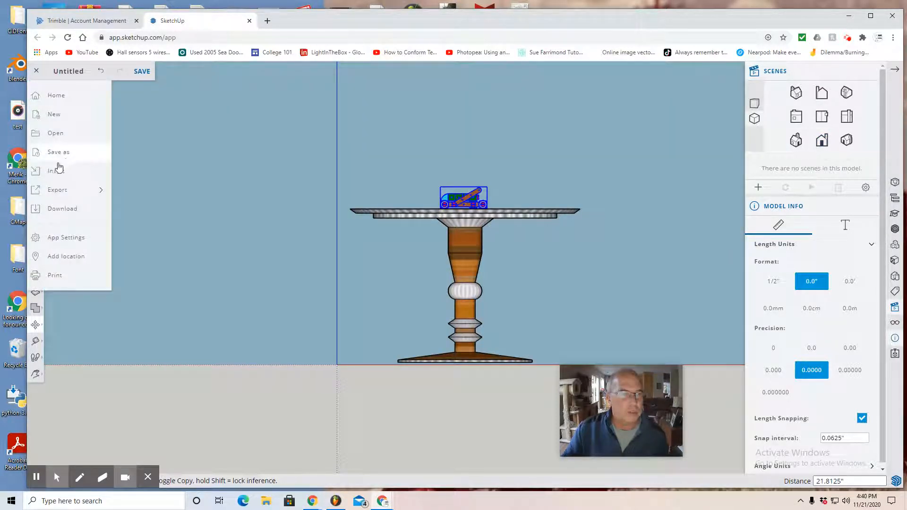
{"action": "left_click", "coordinate": [55, 179]}
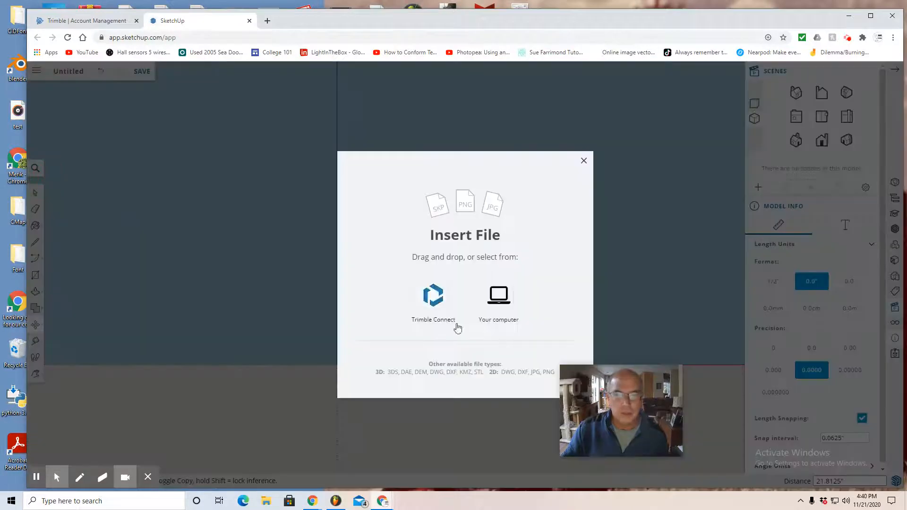
{"action": "left_click", "coordinate": [444, 311]}
{"action": "left_click", "coordinate": [122, 185]}
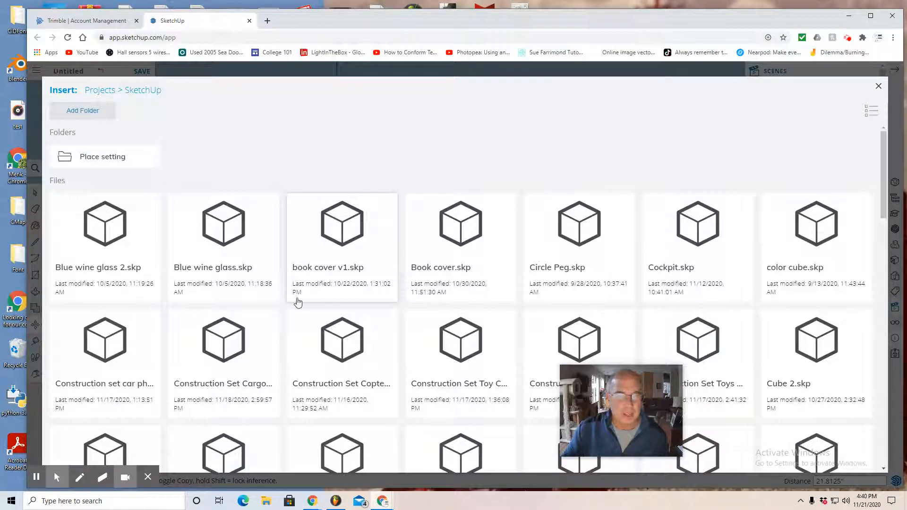
{"action": "scroll", "coordinate": [294, 303], "scroll_direction": "down", "scroll_amount": 5}
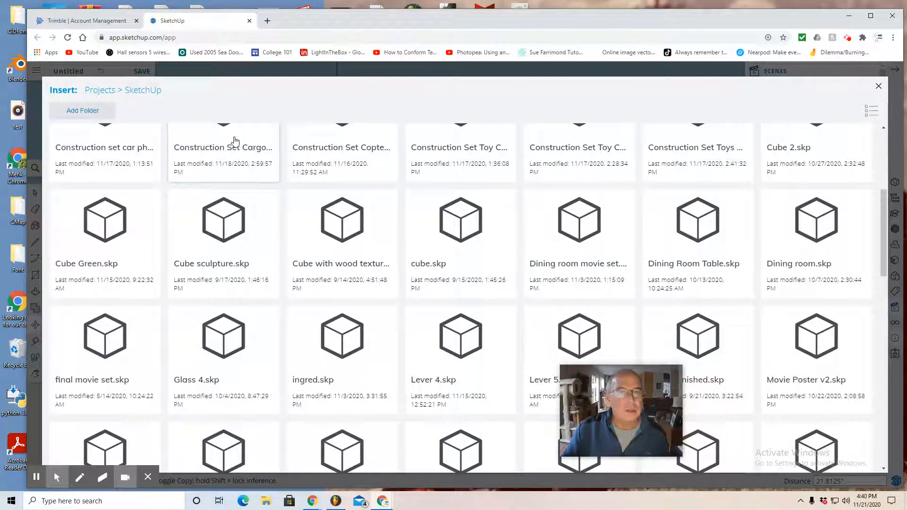
{"action": "left_click", "coordinate": [367, 138]}
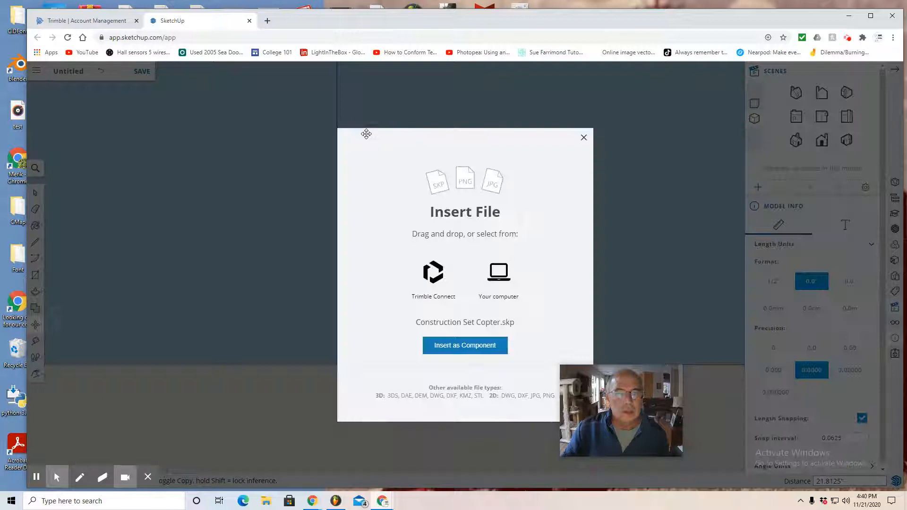
{"action": "left_click", "coordinate": [451, 346]}
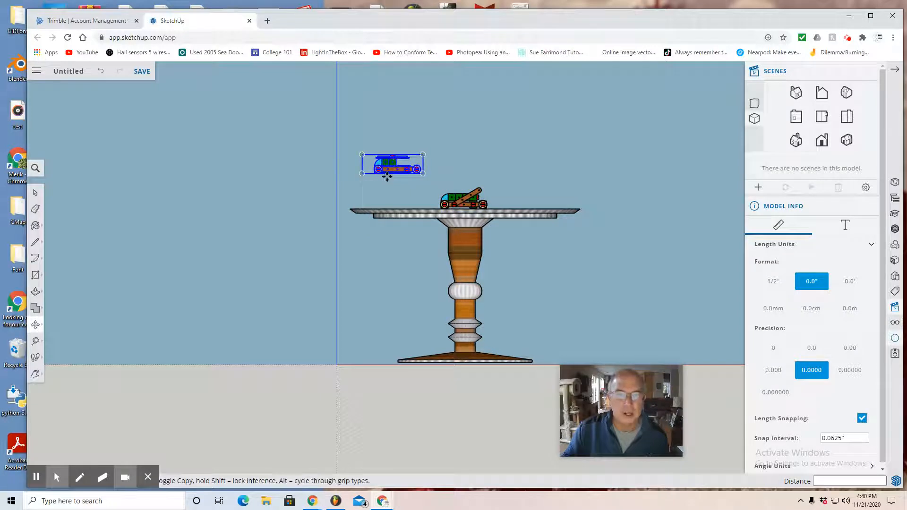
Move the copter down along the blue axis onto the table's top surface
{"action": "scroll", "coordinate": [381, 175], "scroll_direction": "down", "scroll_amount": 2}
{"action": "scroll", "coordinate": [381, 176], "scroll_direction": "up", "scroll_amount": 4}
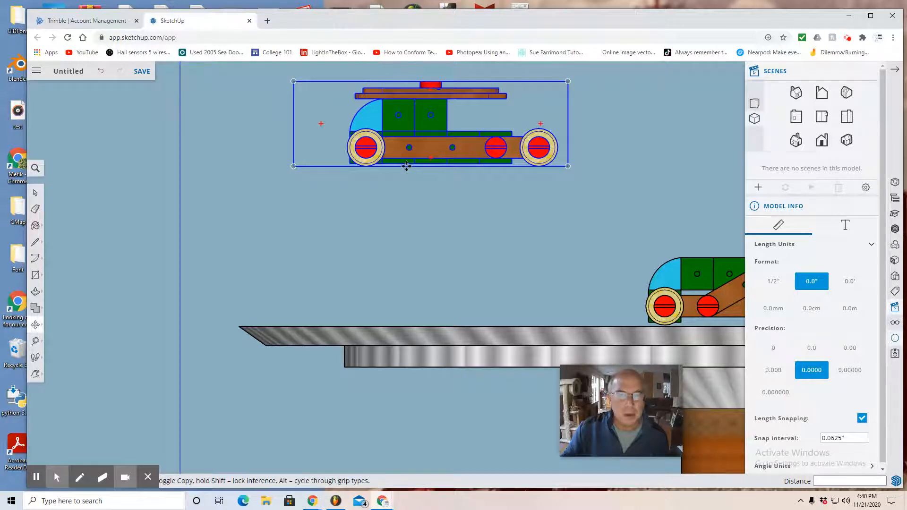
{"action": "left_click_drag", "start_coordinate": [406, 167], "coordinate": [403, 326]}
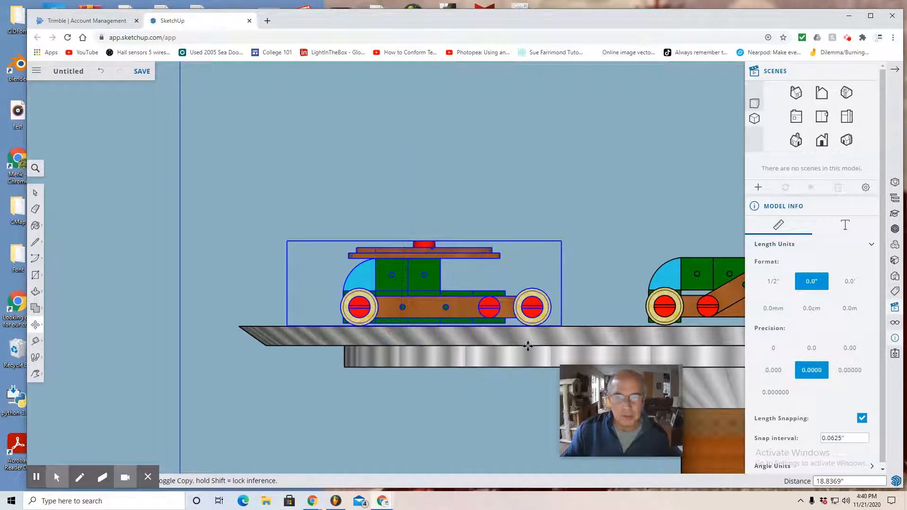
Lower the copter slightly along the blue axis so its wheels touch the round table's top surface
{"action": "scroll", "coordinate": [530, 335], "scroll_direction": "up", "scroll_amount": 8}
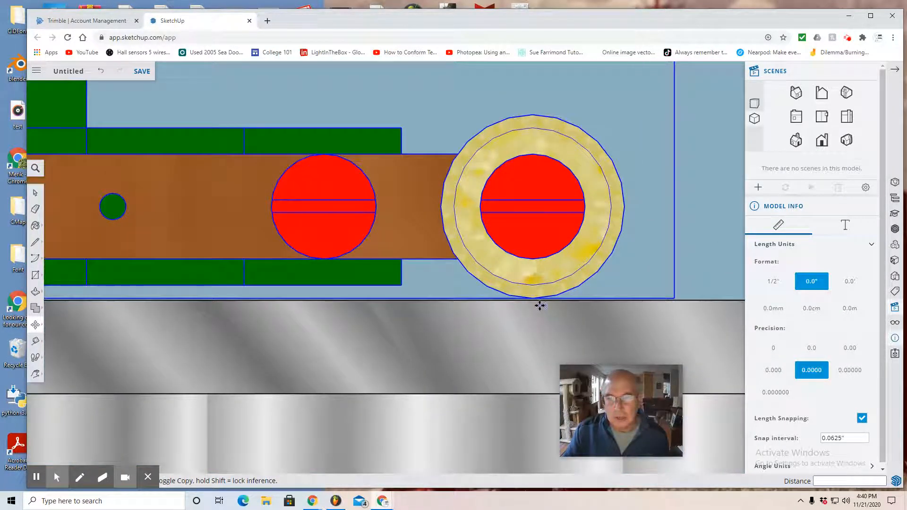
{"action": "scroll", "coordinate": [538, 304], "scroll_direction": "up", "scroll_amount": 1}
{"action": "scroll", "coordinate": [540, 300], "scroll_direction": "up", "scroll_amount": 2}
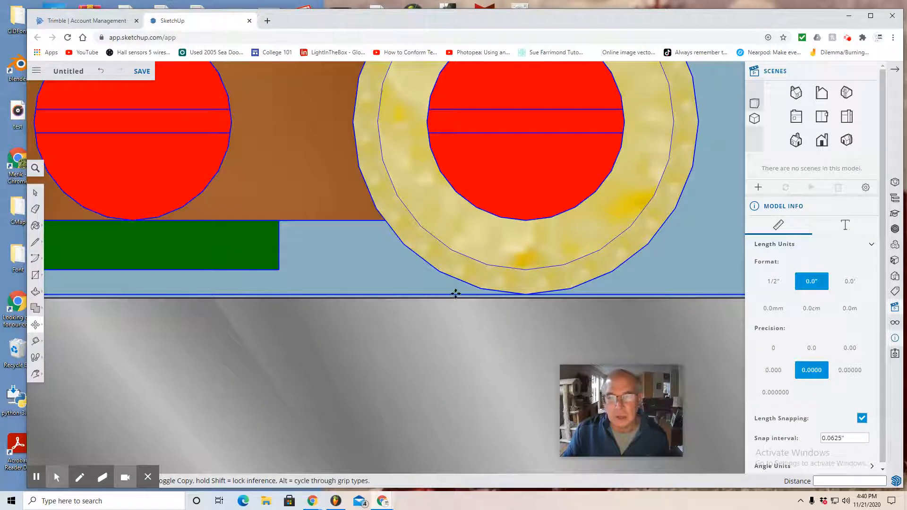
{"action": "left_click_drag", "start_coordinate": [455, 293], "coordinate": [457, 304]}
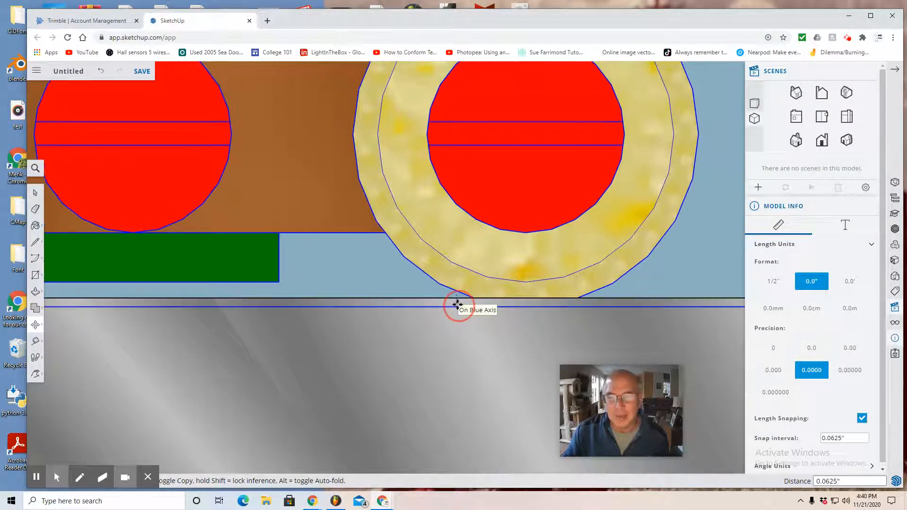
{"action": "left_click", "coordinate": [459, 301]}
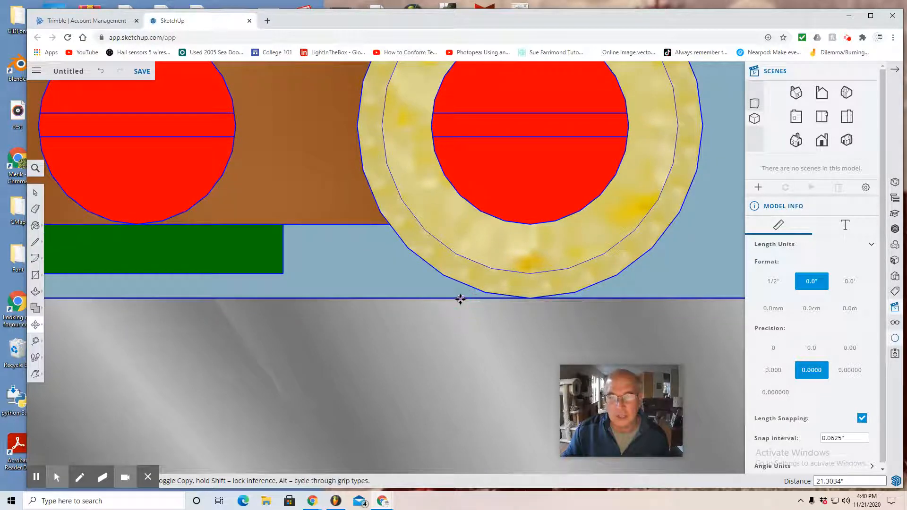
{"action": "scroll", "coordinate": [557, 316], "scroll_direction": "up", "scroll_amount": 3}
{"action": "scroll", "coordinate": [552, 305], "scroll_direction": "down", "scroll_amount": 6}
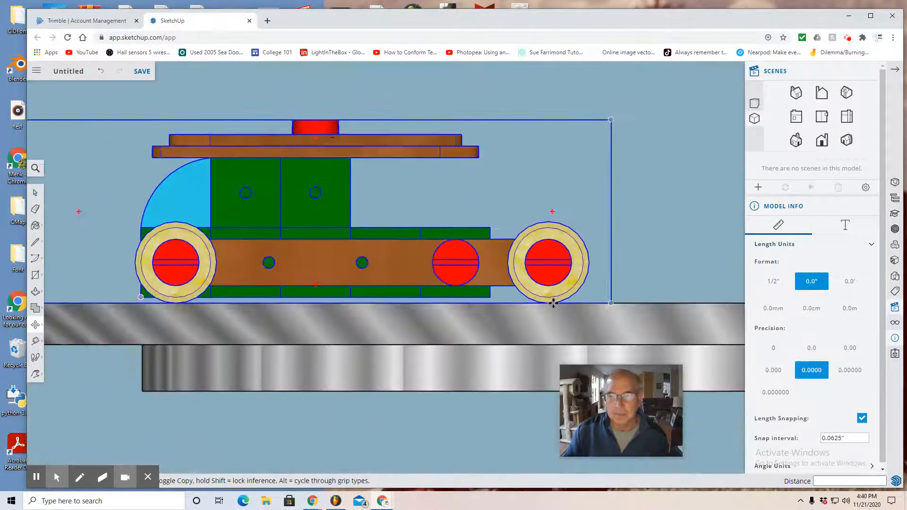
In Top view, move the copter about 29.25" onto the tabletop just in front of the car, and return to Front view
{"action": "left_click", "coordinate": [821, 117]}
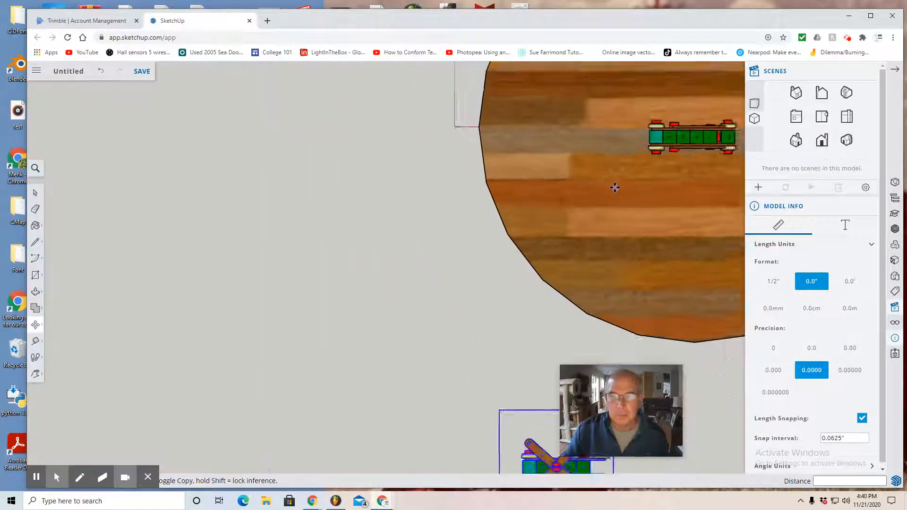
{"action": "scroll", "coordinate": [614, 187], "scroll_direction": "down", "scroll_amount": 5}
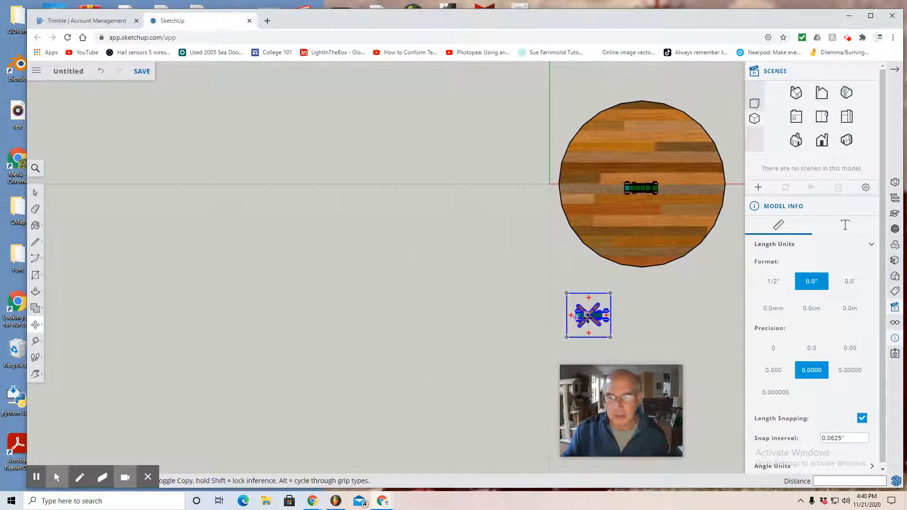
{"action": "left_click", "coordinate": [587, 315]}
{"action": "left_click", "coordinate": [613, 218]}
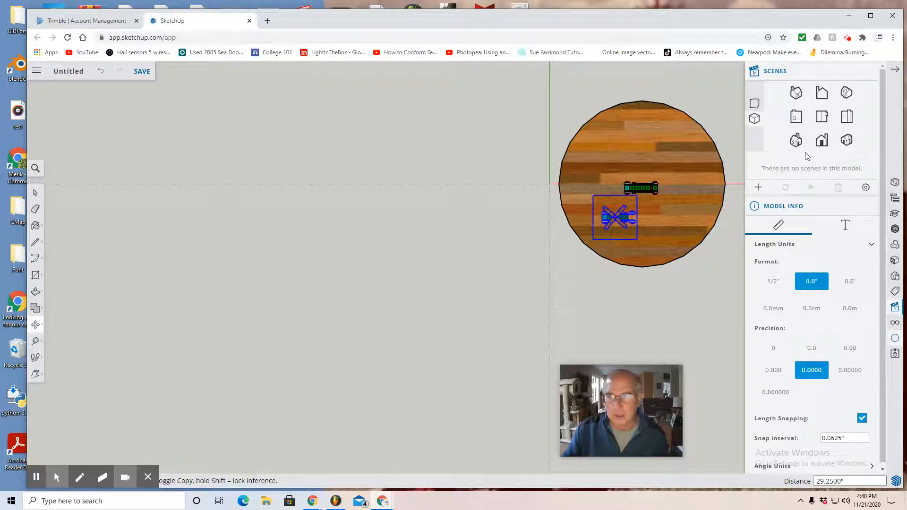
{"action": "left_click", "coordinate": [821, 140]}
Select the toy car and move it down so its wheels rest exactly on the table's top edge
{"action": "scroll", "coordinate": [442, 230], "scroll_direction": "up", "scroll_amount": 3}
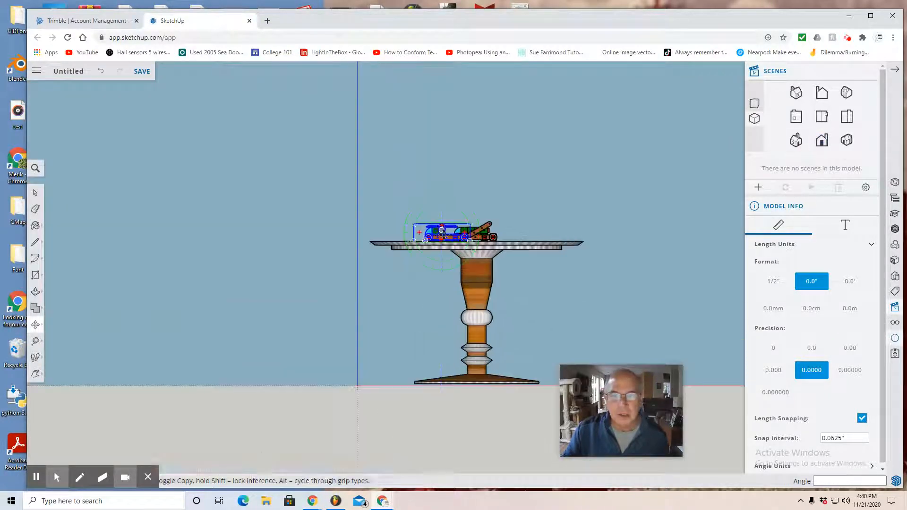
{"action": "scroll", "coordinate": [442, 230], "scroll_direction": "up", "scroll_amount": 6}
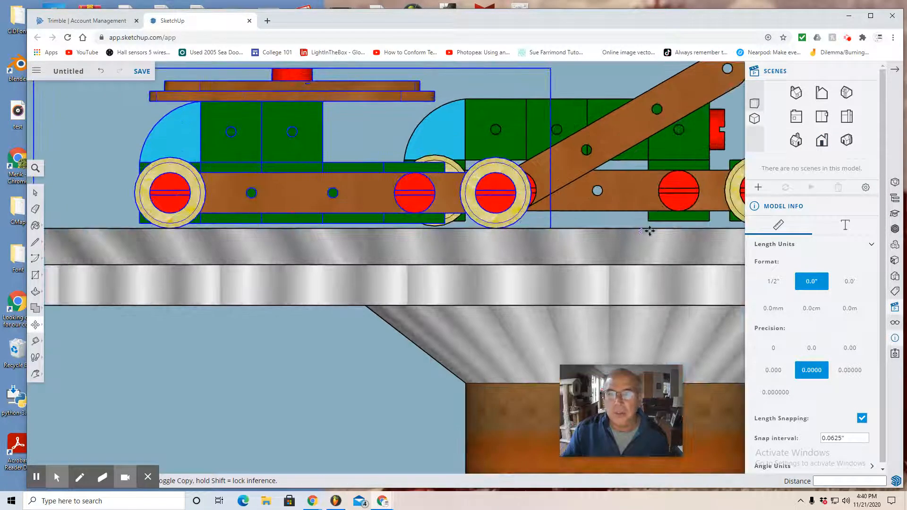
{"action": "scroll", "coordinate": [434, 222], "scroll_direction": "up", "scroll_amount": 4}
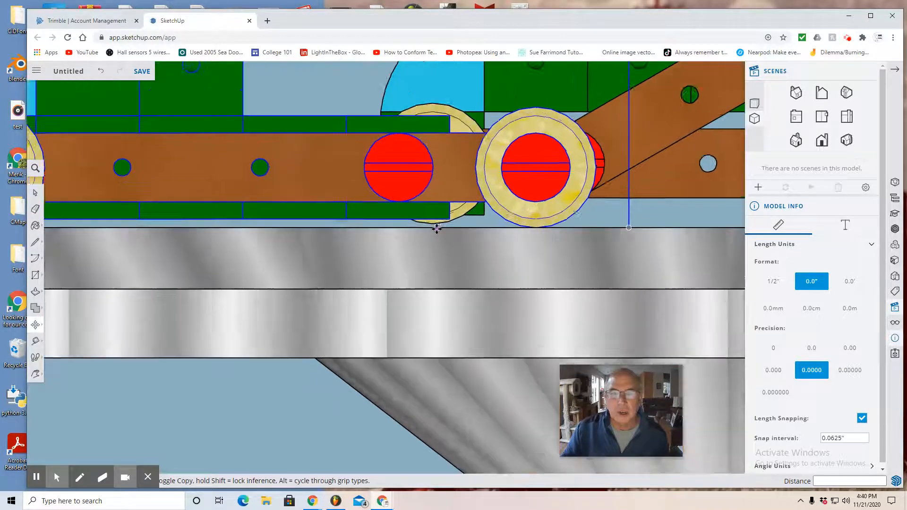
{"action": "scroll", "coordinate": [554, 214], "scroll_direction": "down", "scroll_amount": 8}
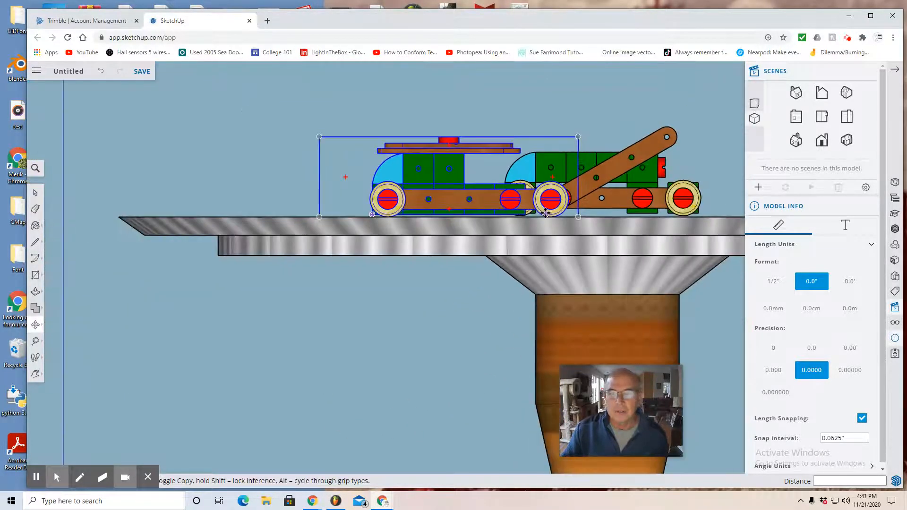
{"action": "left_click", "coordinate": [35, 192]}
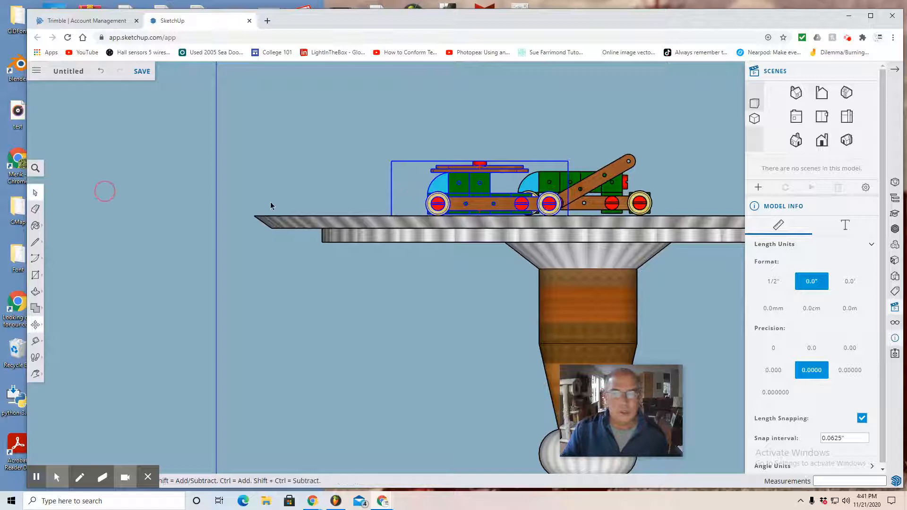
{"action": "left_click", "coordinate": [599, 185]}
{"action": "scroll", "coordinate": [609, 213], "scroll_direction": "down", "scroll_amount": 3}
{"action": "scroll", "coordinate": [607, 213], "scroll_direction": "up", "scroll_amount": 10}
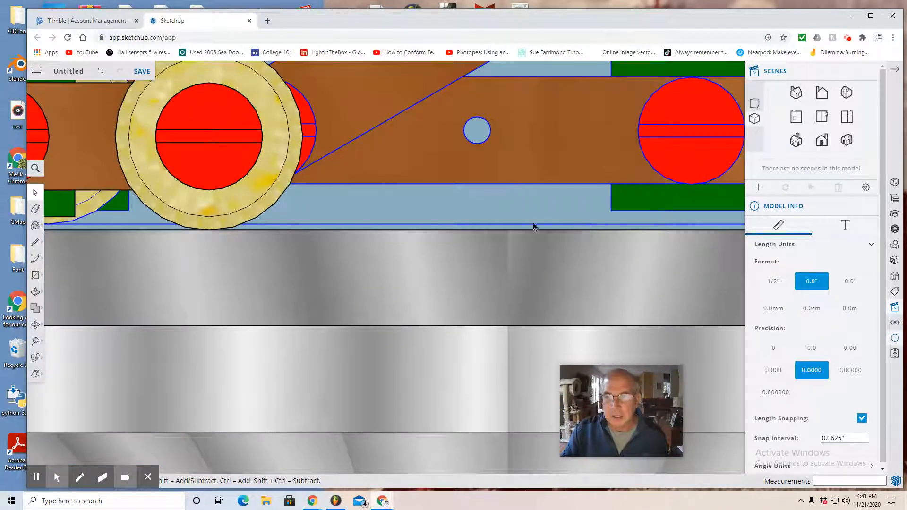
{"action": "left_click", "coordinate": [35, 324]}
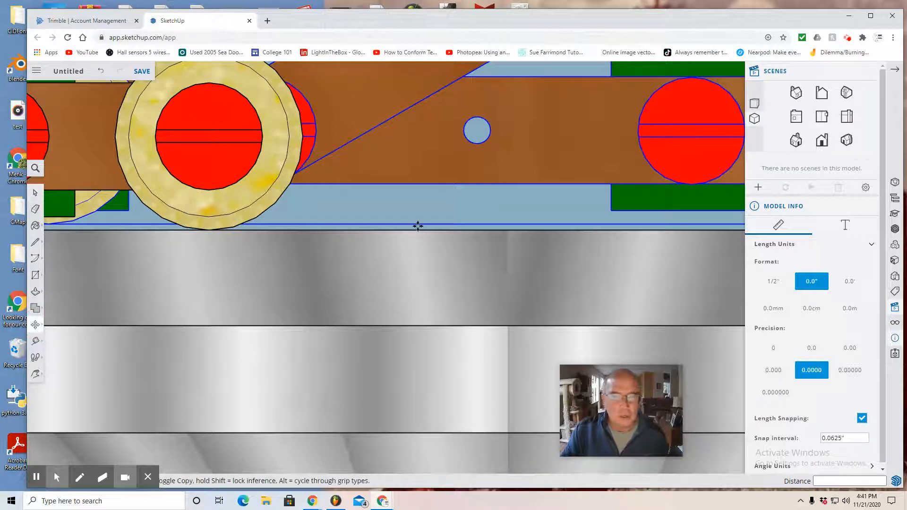
{"action": "left_click_drag", "start_coordinate": [420, 224], "coordinate": [420, 230]}
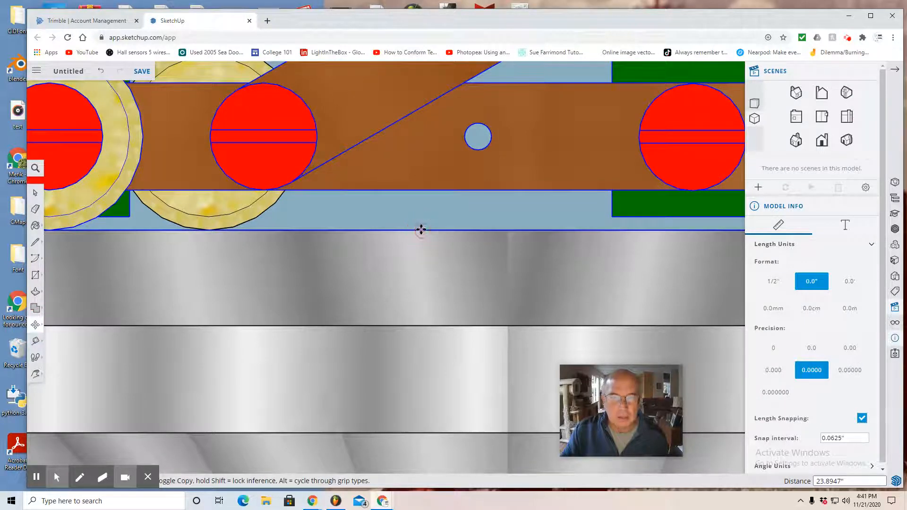
{"action": "scroll", "coordinate": [425, 233], "scroll_direction": "down", "scroll_amount": 1}
{"action": "scroll", "coordinate": [426, 233], "scroll_direction": "down", "scroll_amount": 4}
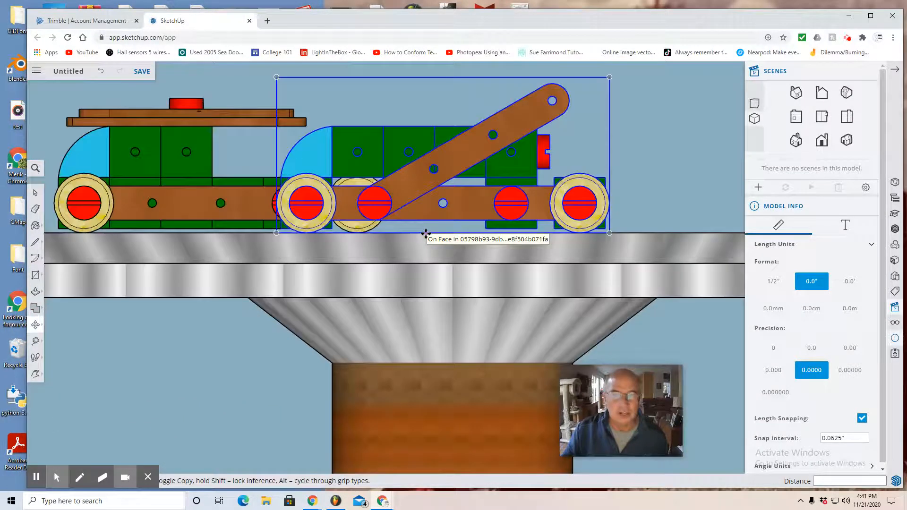
In Top view, move the car about 23.7" from the tabletop's front edge back to the middle, and return to Front view
{"action": "left_click", "coordinate": [821, 118]}
{"action": "scroll", "coordinate": [465, 229], "scroll_direction": "down", "scroll_amount": 6}
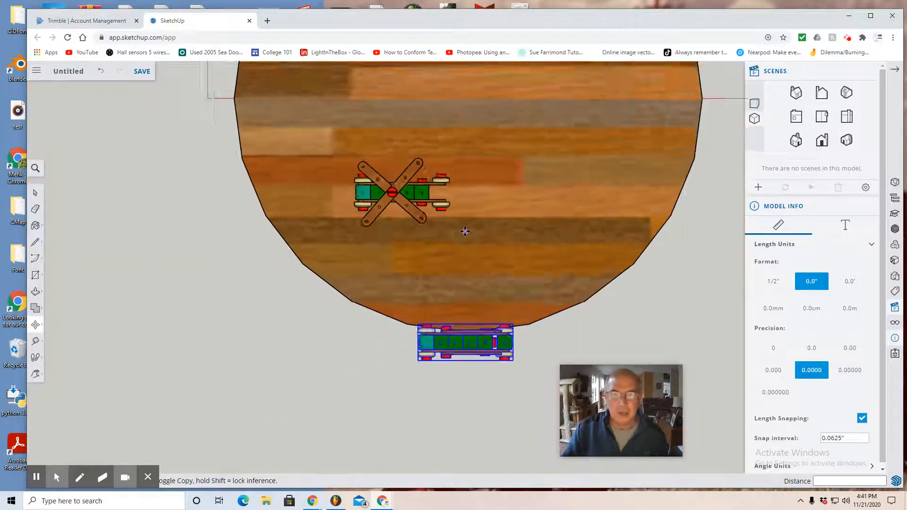
{"action": "left_click_drag", "start_coordinate": [464, 321], "coordinate": [487, 150]}
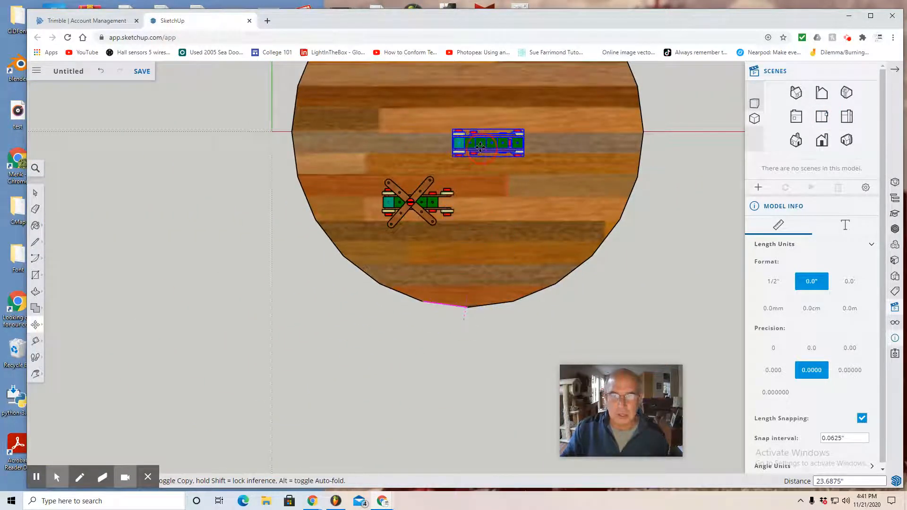
{"action": "left_click", "coordinate": [821, 141]}
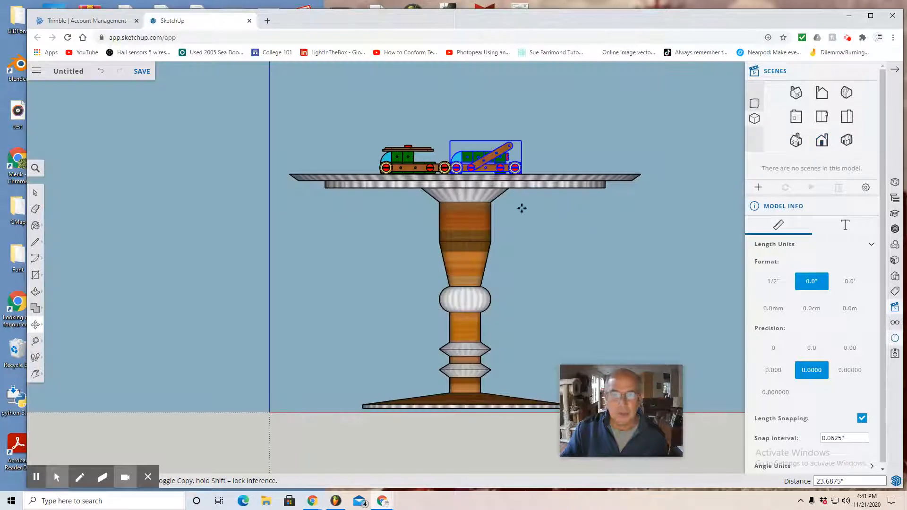
In Top view, rotate the car about 38.6 degrees counterclockwise on the tabletop, and return to Front view
{"action": "left_click", "coordinate": [821, 116]}
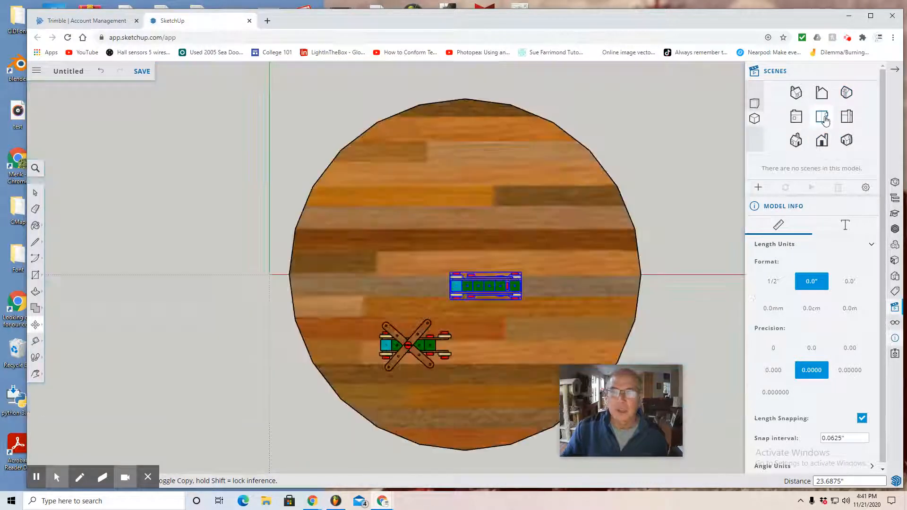
{"action": "left_click", "coordinate": [36, 327]}
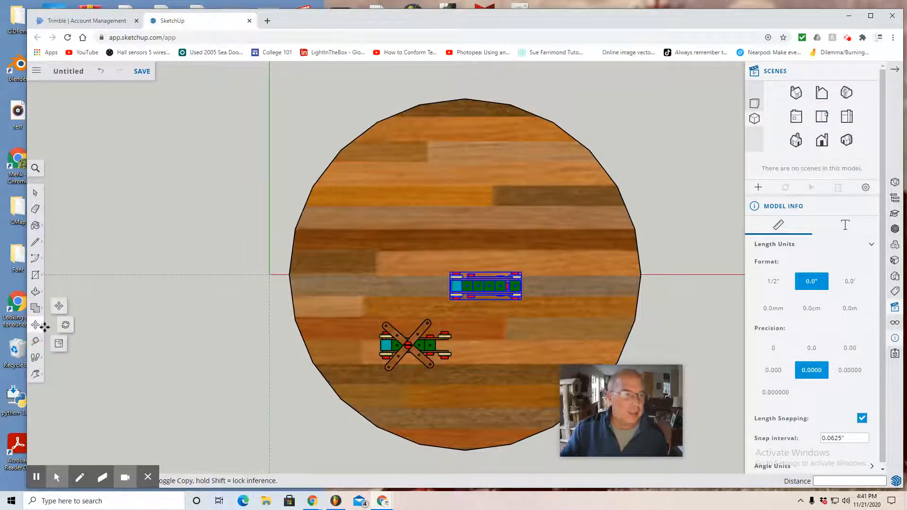
{"action": "left_click", "coordinate": [65, 325]}
{"action": "left_click", "coordinate": [449, 307]}
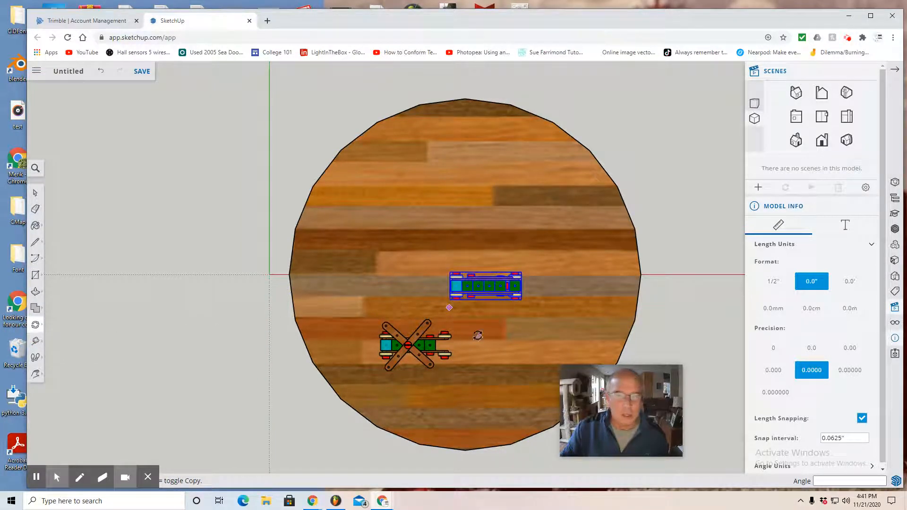
{"action": "left_click", "coordinate": [517, 262]}
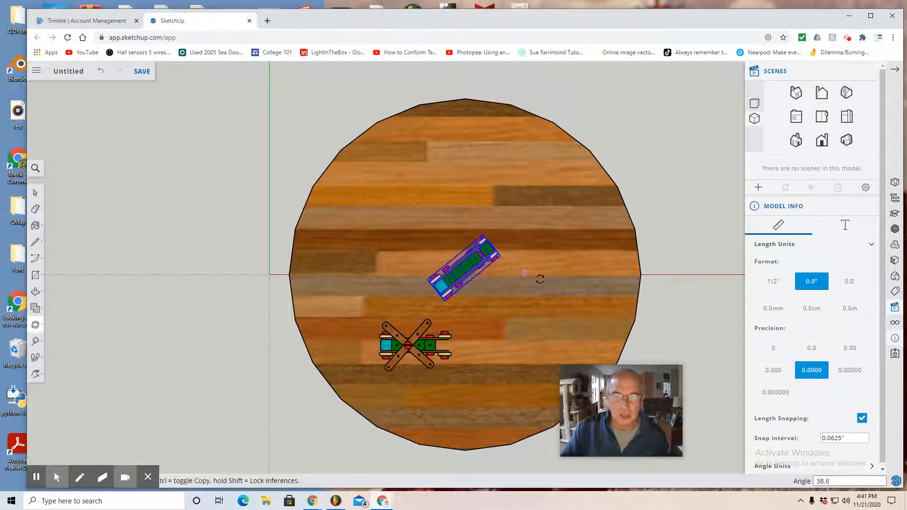
{"action": "left_click", "coordinate": [820, 146]}
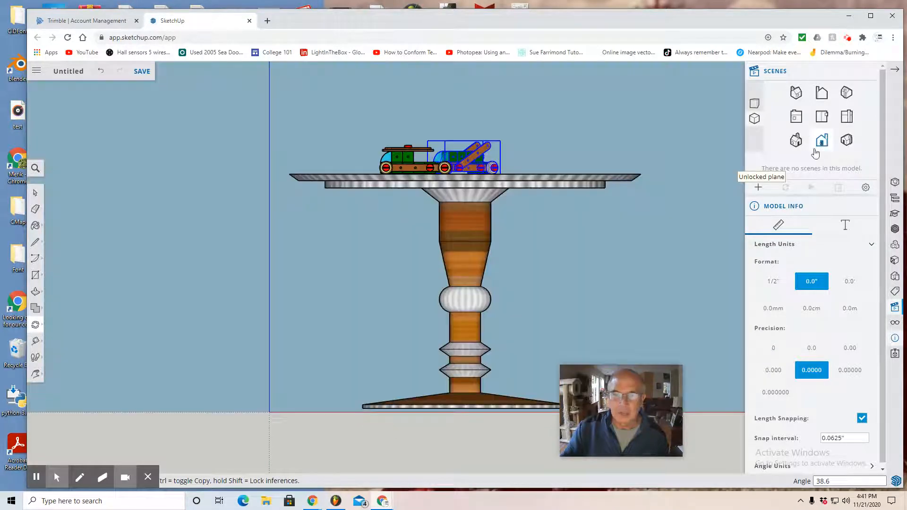
Insert the Rocket without flame 2 model from the SketchUp project in Trimble Connect
{"action": "left_click", "coordinate": [37, 72]}
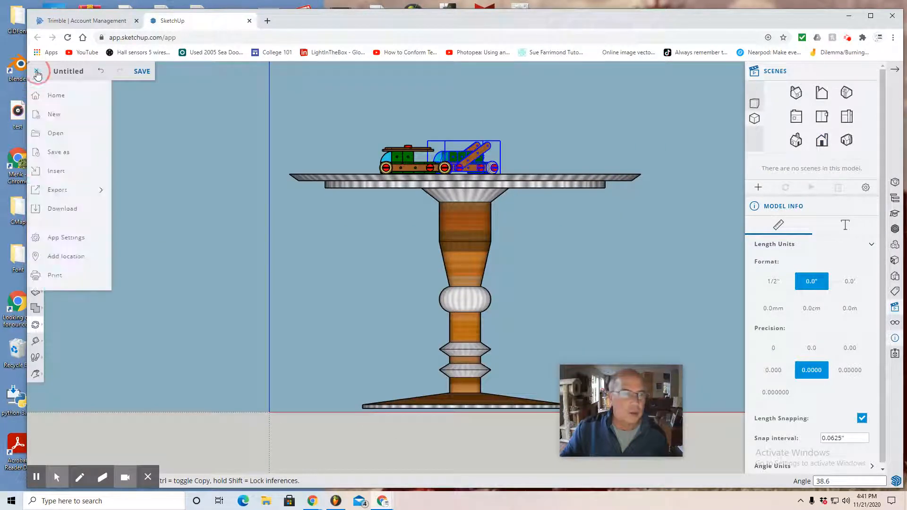
{"action": "left_click", "coordinate": [57, 175]}
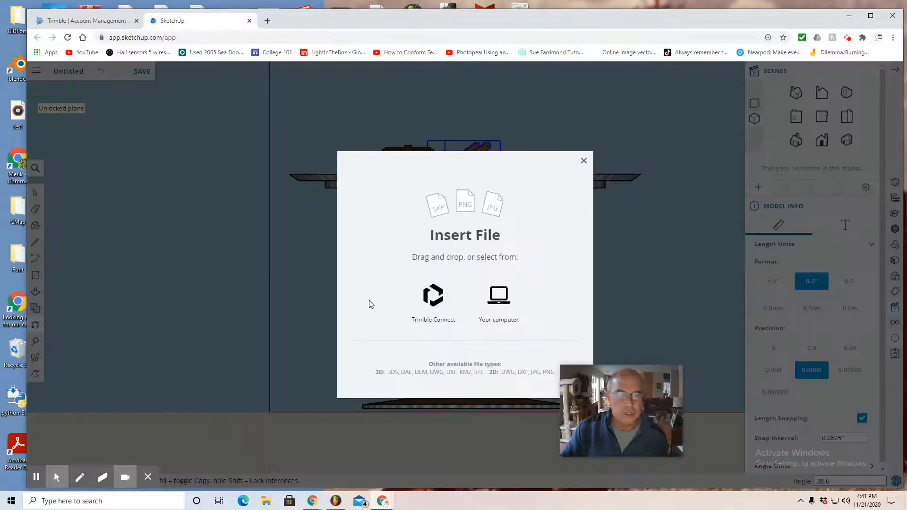
{"action": "left_click", "coordinate": [438, 306]}
{"action": "left_click", "coordinate": [101, 141]}
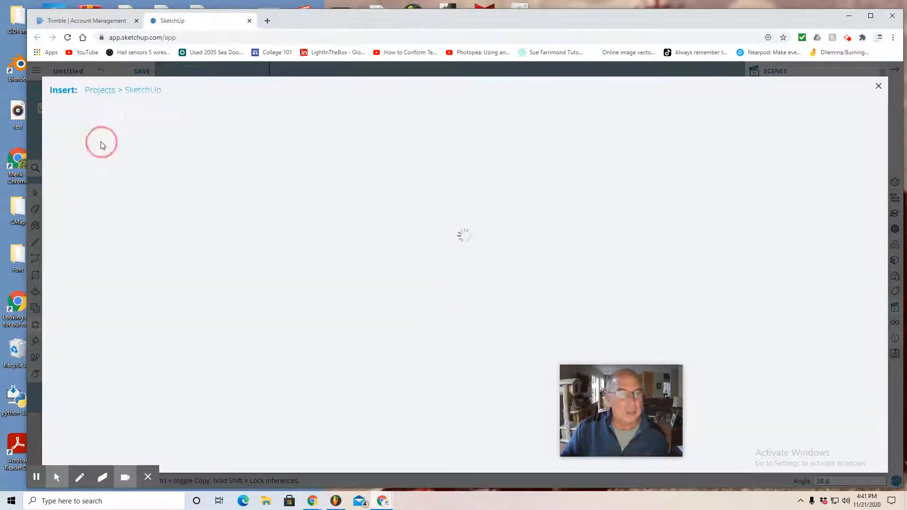
{"action": "scroll", "coordinate": [288, 352], "scroll_direction": "down", "scroll_amount": 8}
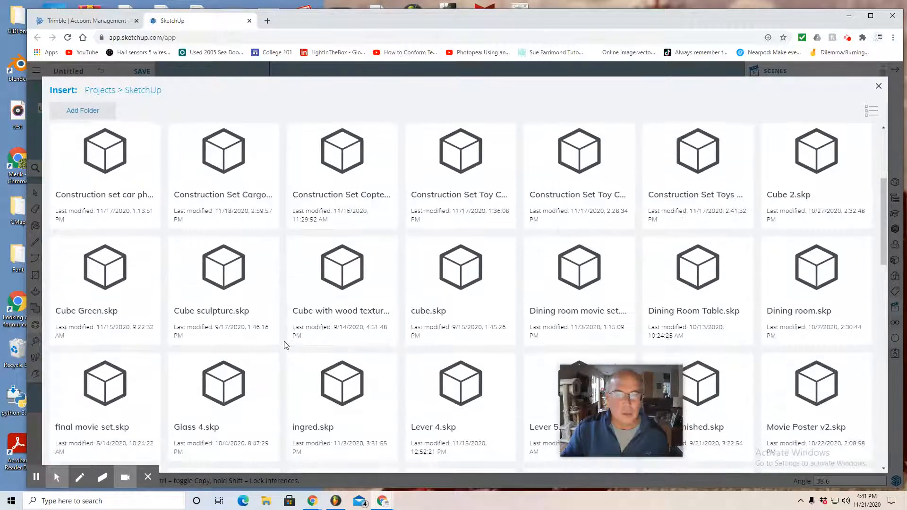
{"action": "scroll", "coordinate": [286, 344], "scroll_direction": "down", "scroll_amount": 8}
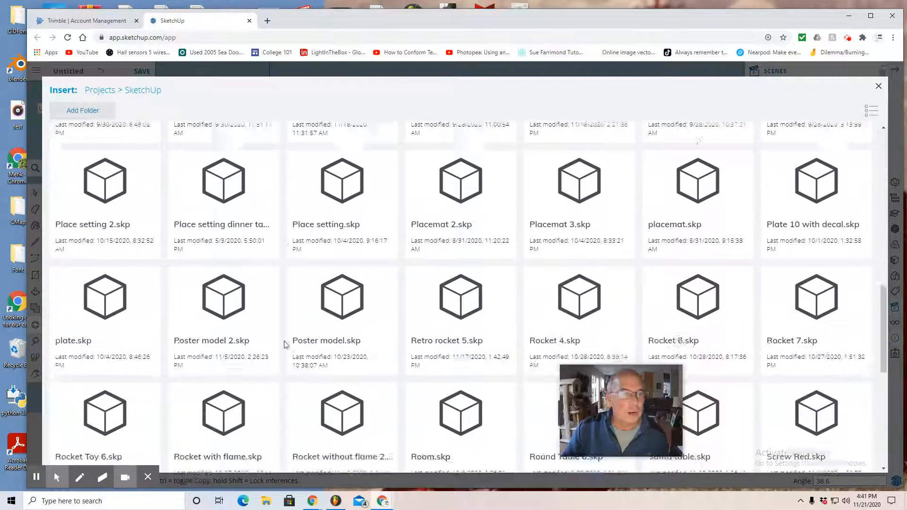
{"action": "scroll", "coordinate": [285, 344], "scroll_direction": "down", "scroll_amount": 2}
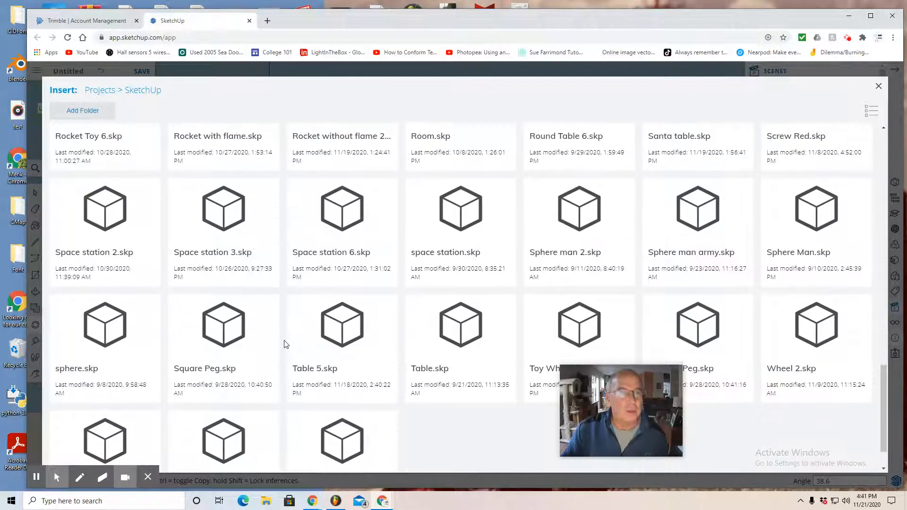
{"action": "left_click", "coordinate": [339, 139]}
{"action": "left_click", "coordinate": [455, 342]}
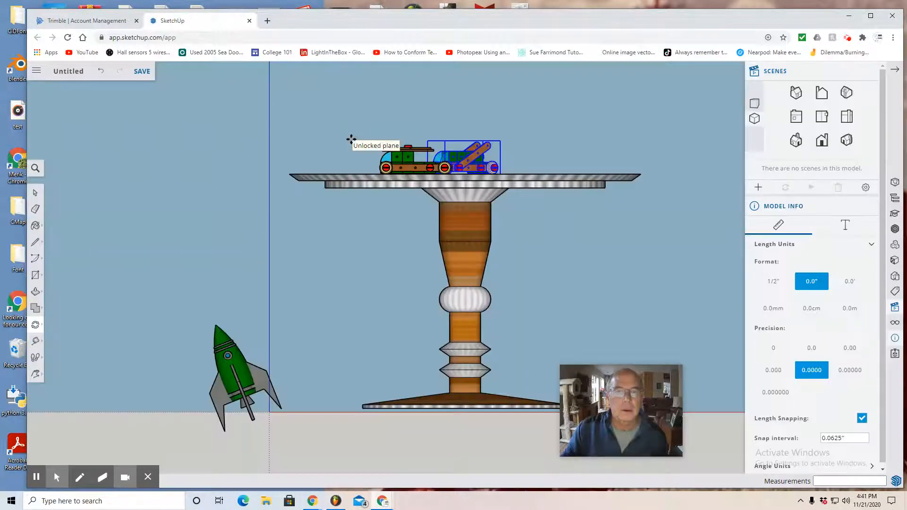
Place the rocket at the table's top surface, between the blue axis and the copter
{"action": "scroll", "coordinate": [346, 134], "scroll_direction": "up", "scroll_amount": 3}
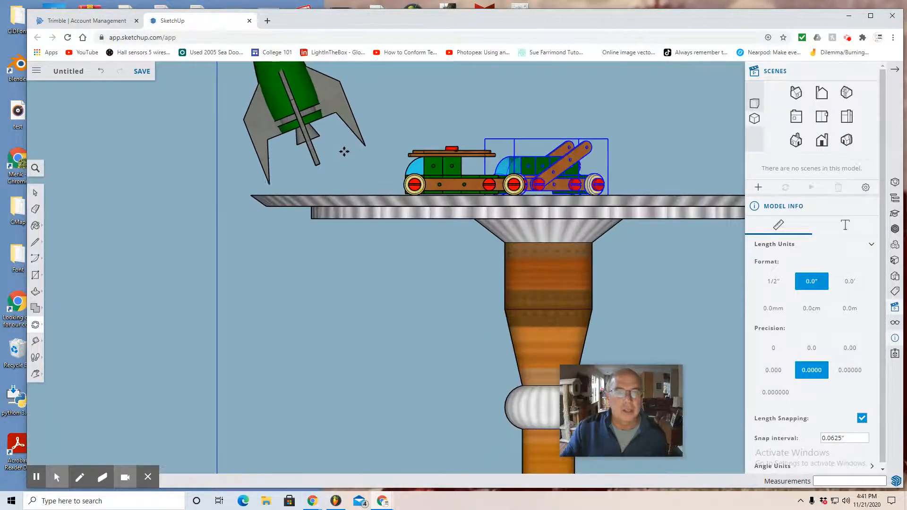
{"action": "scroll", "coordinate": [373, 146], "scroll_direction": "up", "scroll_amount": 2}
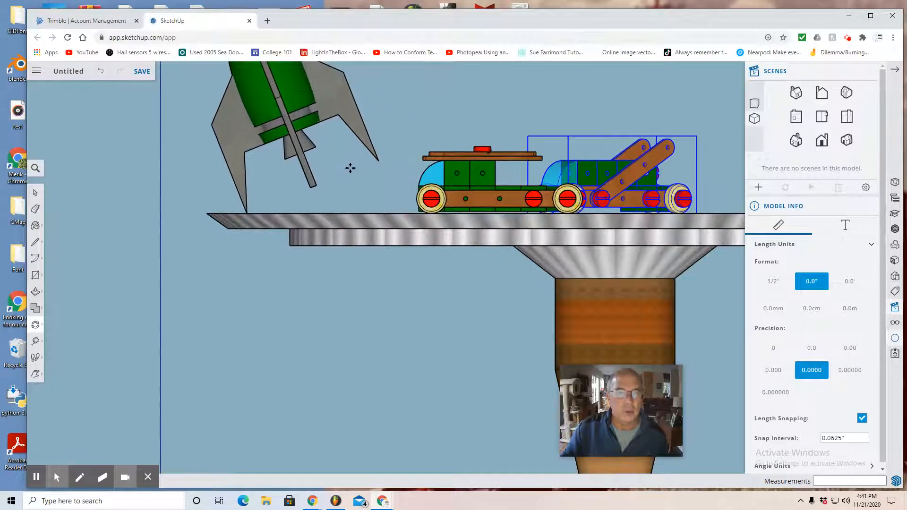
{"action": "left_click", "coordinate": [352, 166]}
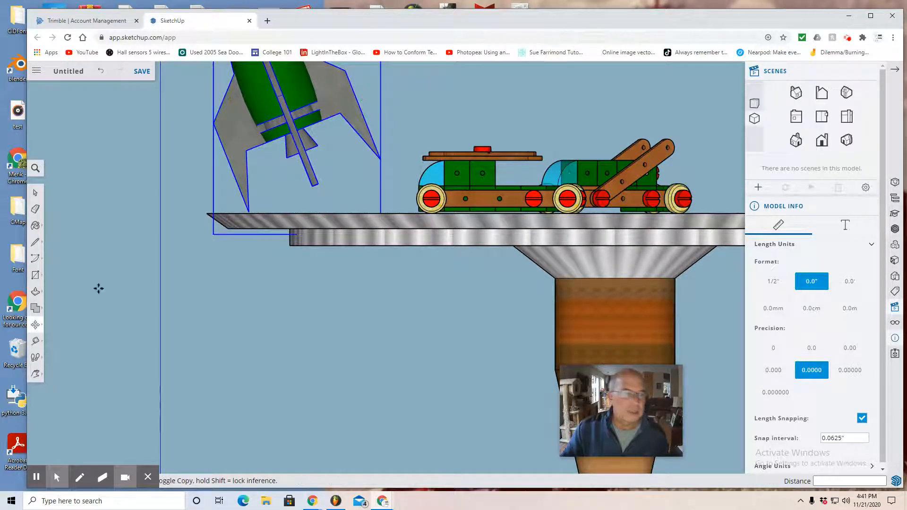
Rotate the rocket 22 degrees clockwise in Front view so that it stands upright
{"action": "left_click", "coordinate": [33, 326]}
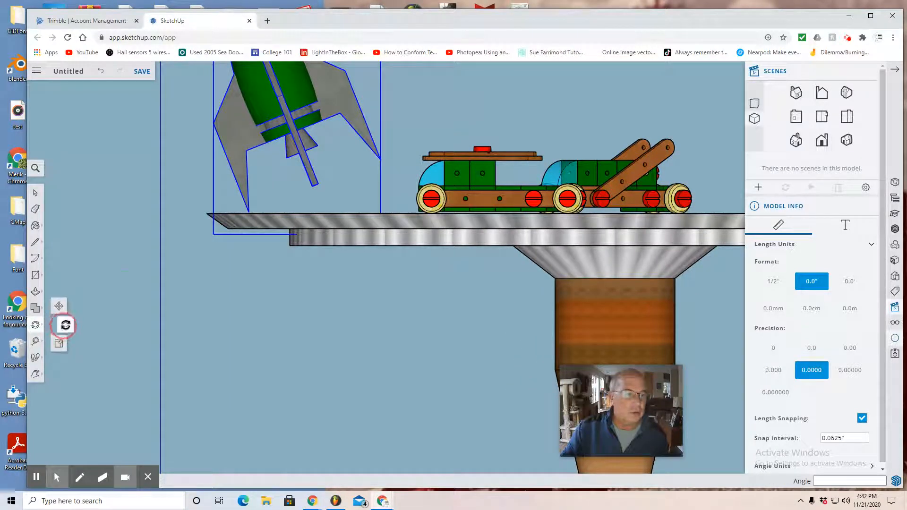
{"action": "left_click", "coordinate": [62, 323]}
{"action": "left_click", "coordinate": [211, 257]}
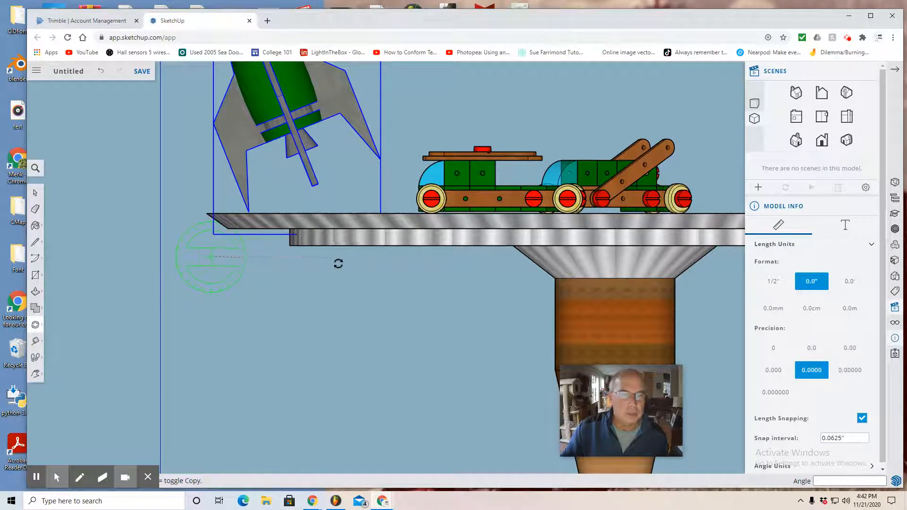
{"action": "left_click", "coordinate": [377, 263]}
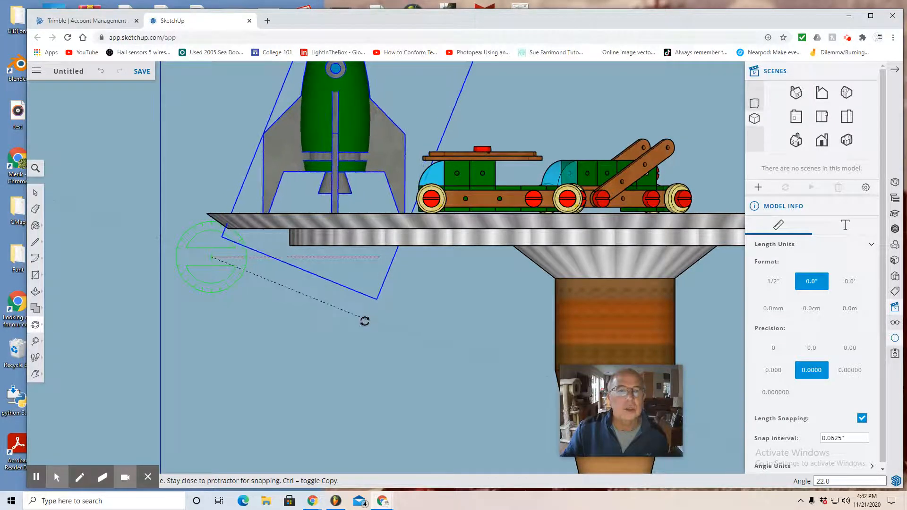
{"action": "left_click", "coordinate": [364, 321]}
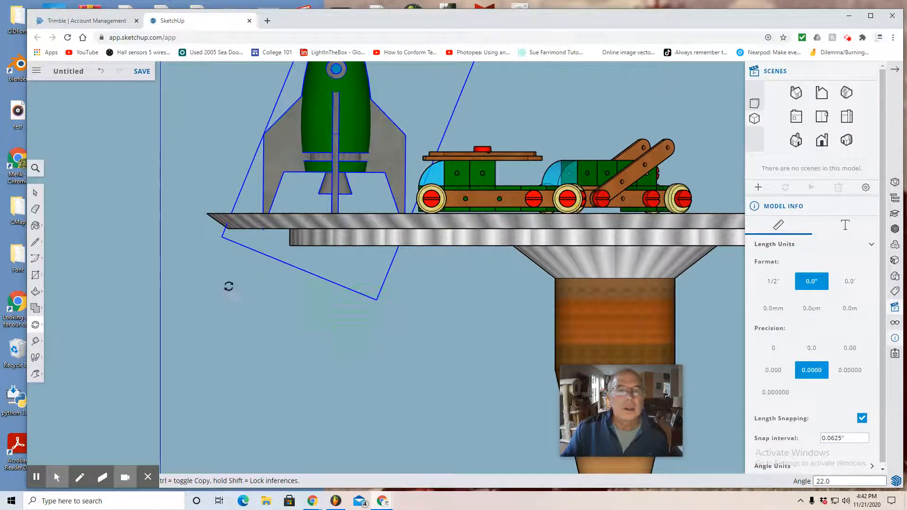
Move the upright rocket up 1" so its fins rest on the tabletop, and deselect it
{"action": "left_click", "coordinate": [37, 326]}
{"action": "left_click", "coordinate": [57, 308]}
{"action": "left_click_drag", "start_coordinate": [301, 191], "coordinate": [298, 175]}
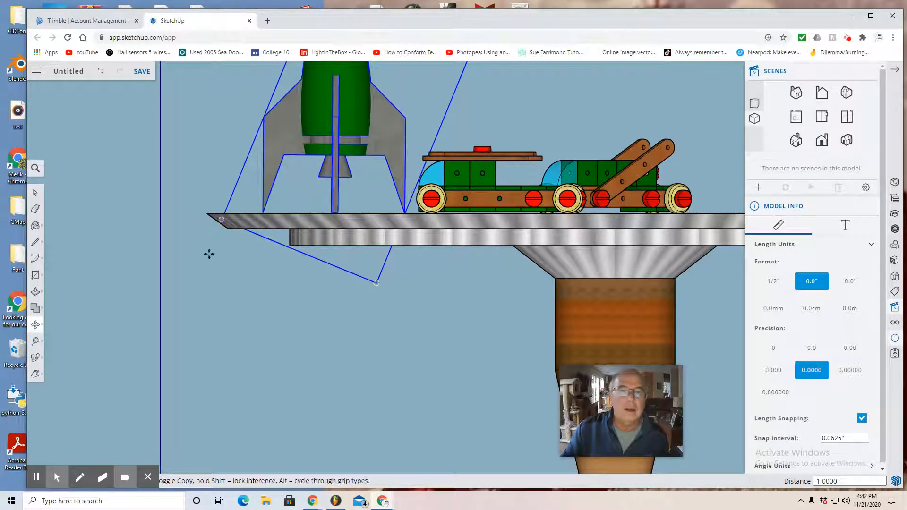
{"action": "left_click", "coordinate": [36, 194]}
{"action": "left_click", "coordinate": [225, 273]}
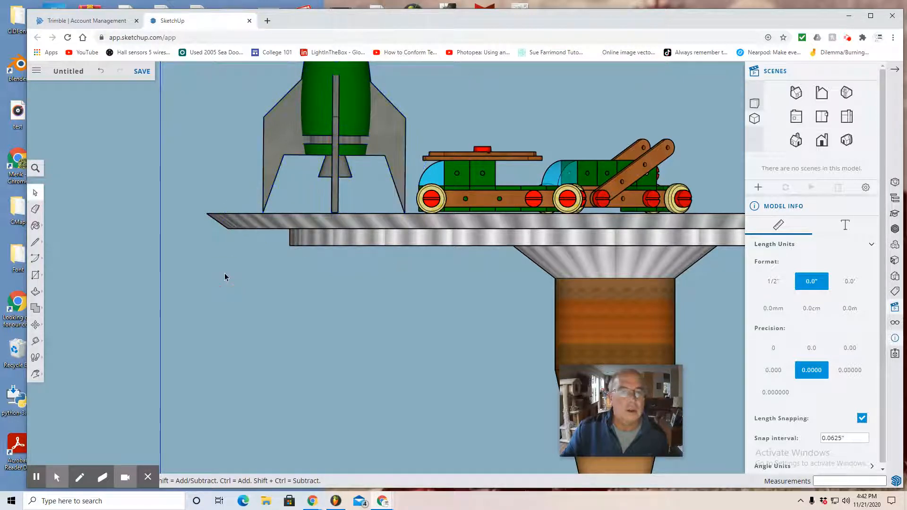
In Top view, move the rocket about 18.7" toward the back of the tabletop, behind the car and copter
{"action": "scroll", "coordinate": [238, 285], "scroll_direction": "up", "scroll_amount": 3}
{"action": "scroll", "coordinate": [240, 285], "scroll_direction": "down", "scroll_amount": 2}
{"action": "scroll", "coordinate": [239, 285], "scroll_direction": "down", "scroll_amount": 4}
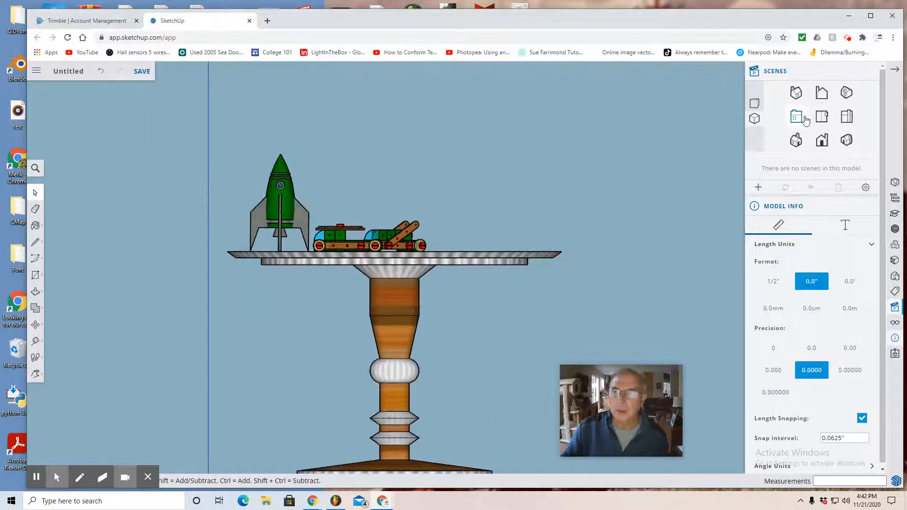
{"action": "left_click", "coordinate": [821, 116]}
{"action": "scroll", "coordinate": [521, 239], "scroll_direction": "up", "scroll_amount": 2}
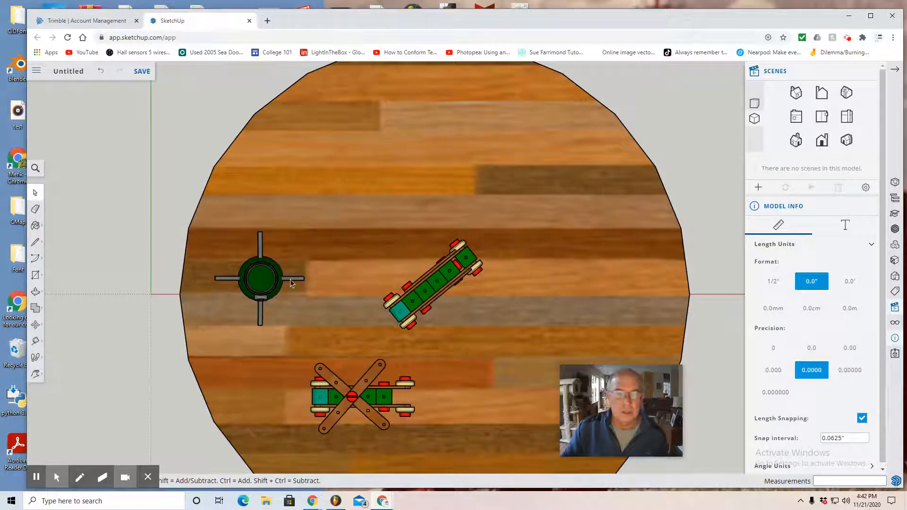
{"action": "left_click", "coordinate": [36, 325]}
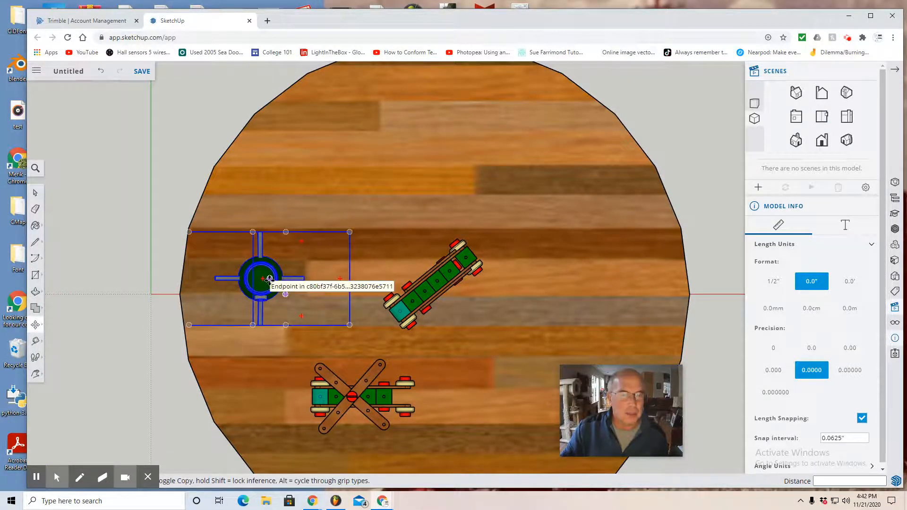
{"action": "left_click", "coordinate": [288, 274]}
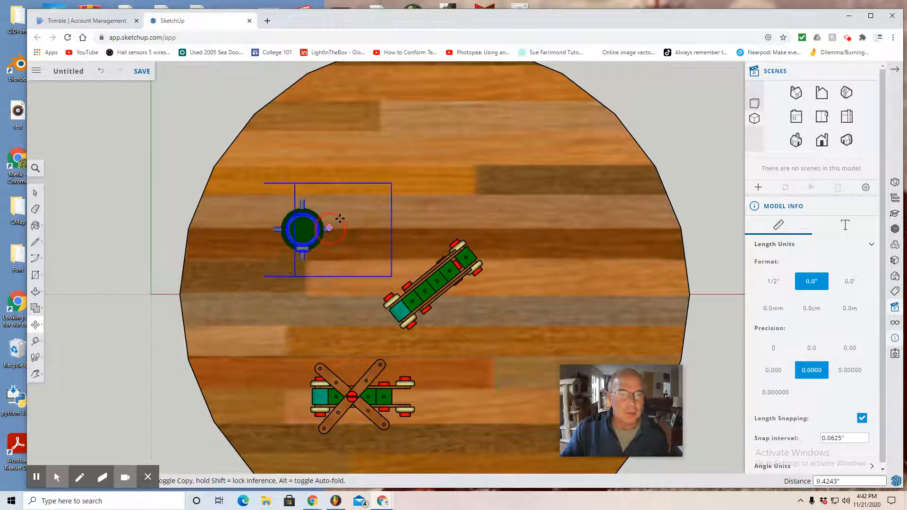
{"action": "left_click", "coordinate": [427, 157]}
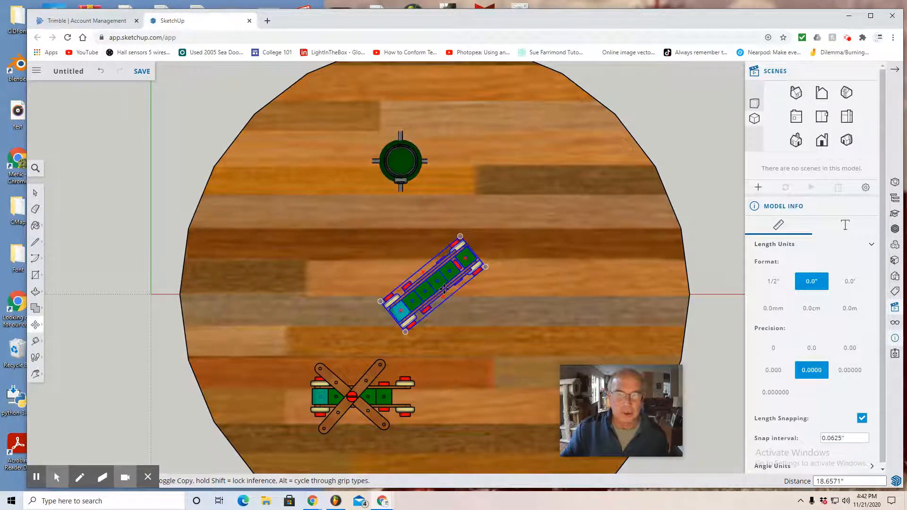
Move the car about 13.8" toward the tabletop's front edge, to the right of the copter, and return to Front view
{"action": "left_click", "coordinate": [437, 283]}
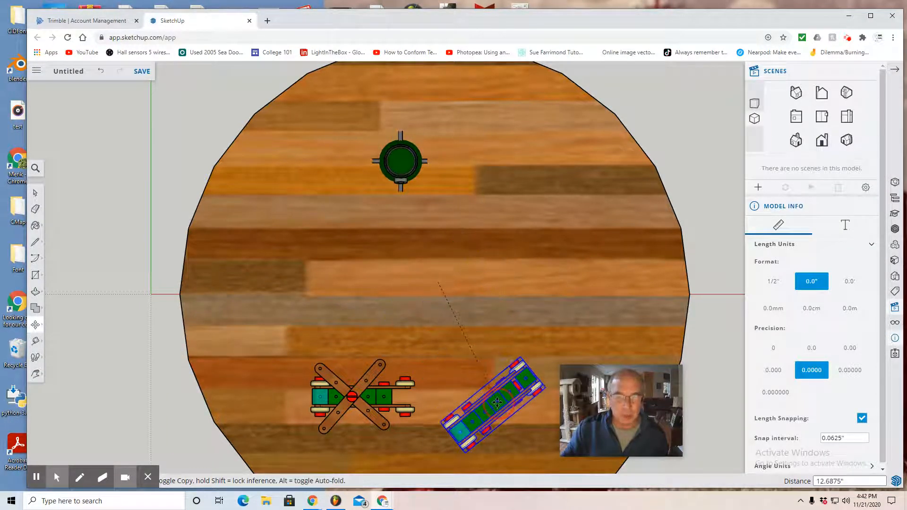
{"action": "left_click", "coordinate": [503, 412]}
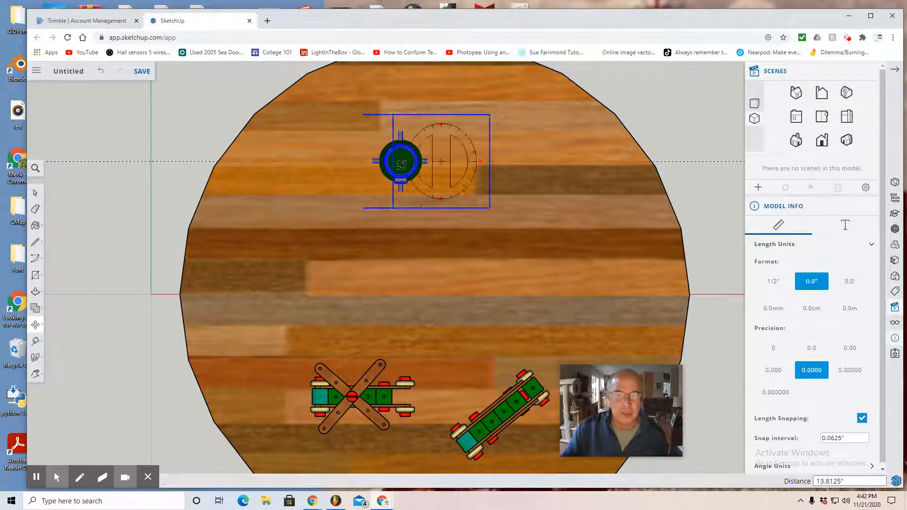
{"action": "left_click", "coordinate": [821, 140]}
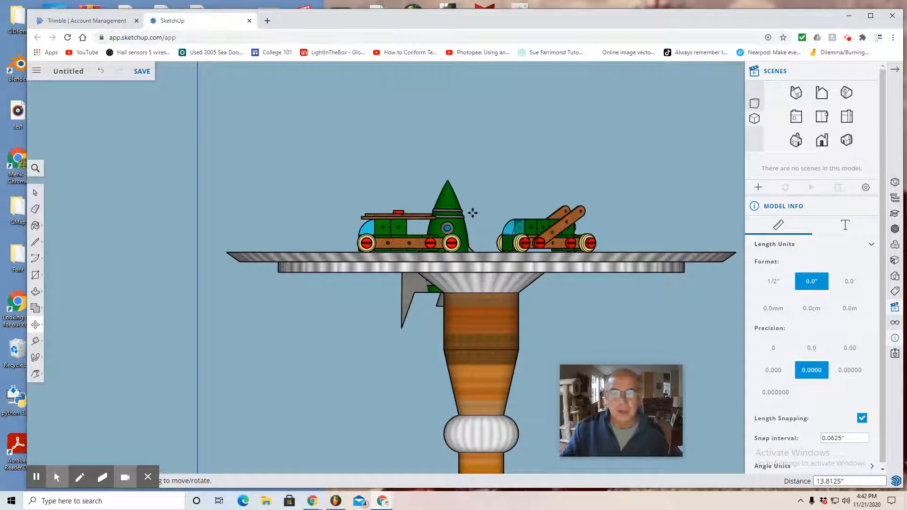
Raise the rocket about 7.3" onto the tabletop, check the layout in Top view, and return to Front view
{"action": "left_click", "coordinate": [451, 218]}
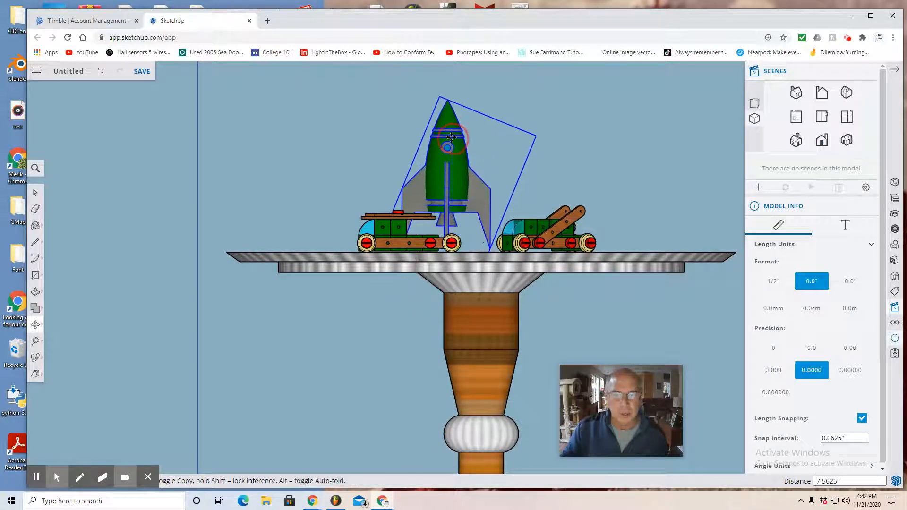
{"action": "left_click", "coordinate": [451, 140]}
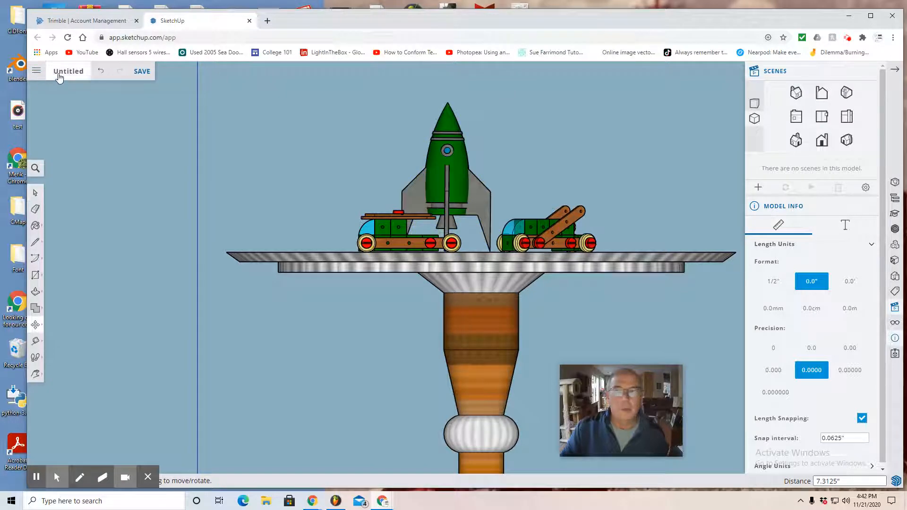
{"action": "left_click", "coordinate": [830, 121]}
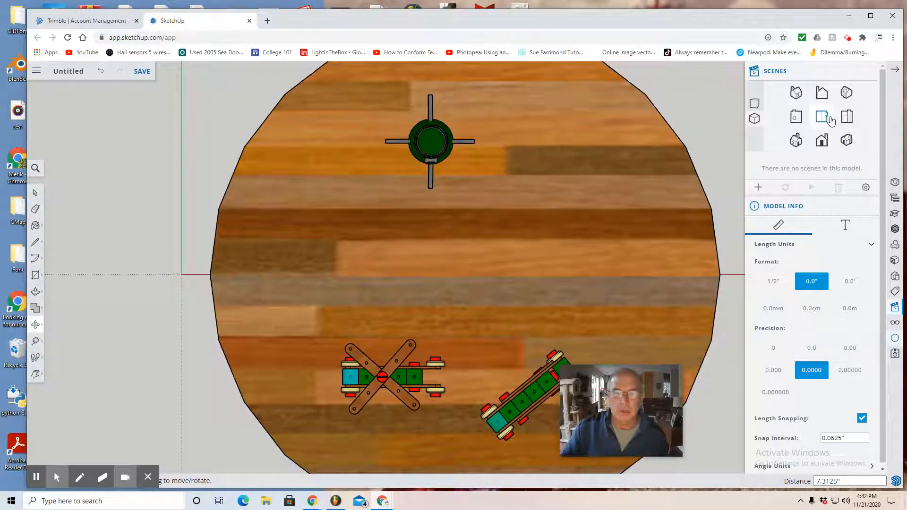
{"action": "left_click", "coordinate": [822, 140]}
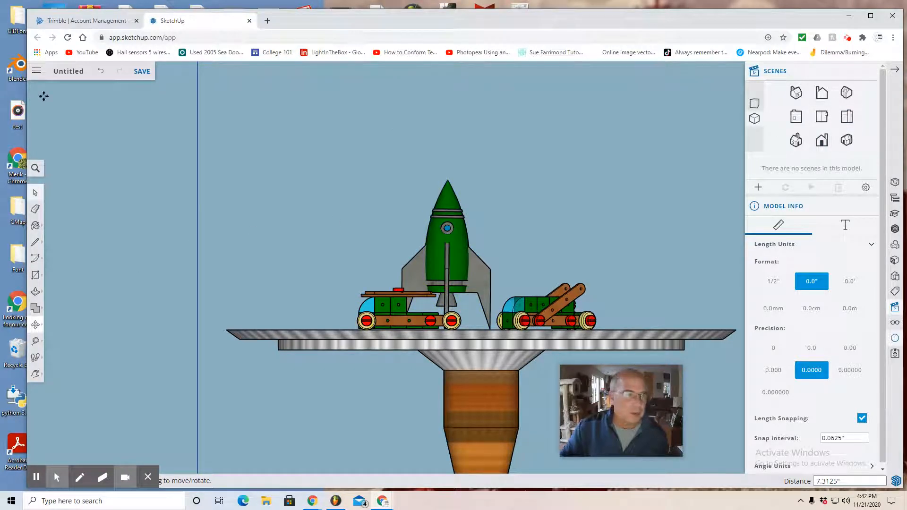
Insert the Space station 6 model from the SketchUp project in Trimble Connect and place it above the tabletop, left of the rocket
{"action": "left_click", "coordinate": [35, 71]}
{"action": "left_click", "coordinate": [51, 175]}
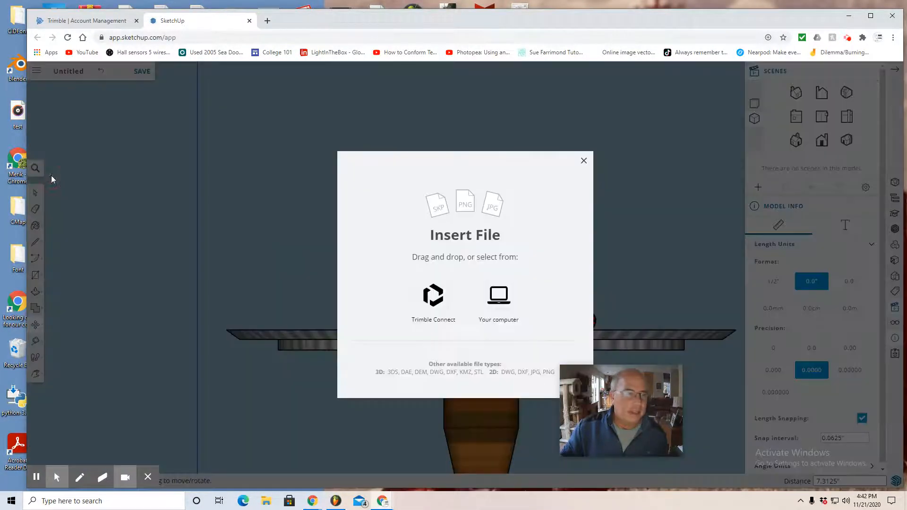
{"action": "left_click", "coordinate": [428, 290]}
{"action": "left_click", "coordinate": [114, 168]}
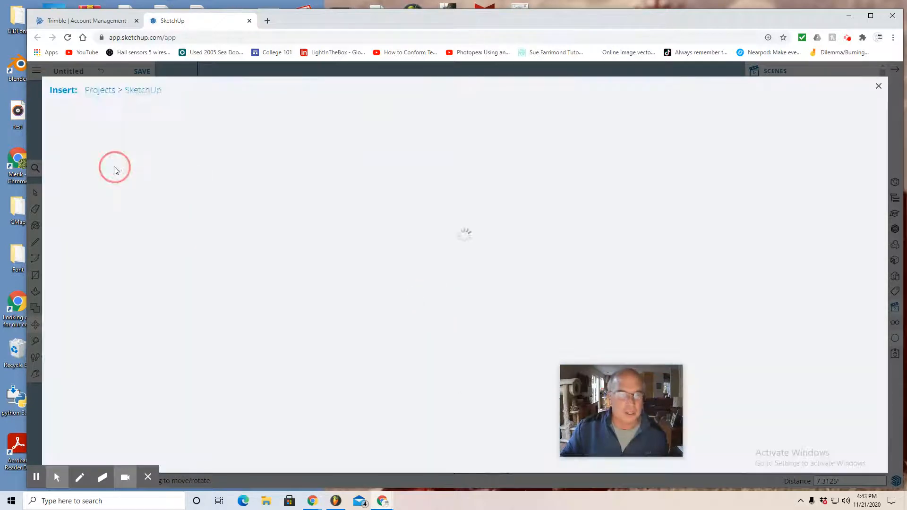
{"action": "scroll", "coordinate": [250, 214], "scroll_direction": "down", "scroll_amount": 5}
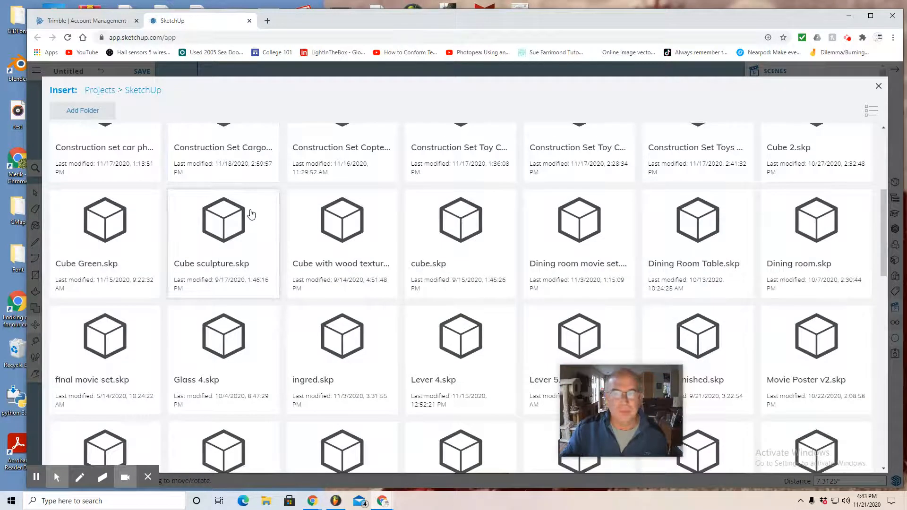
{"action": "scroll", "coordinate": [282, 203], "scroll_direction": "down", "scroll_amount": 5}
{"action": "scroll", "coordinate": [285, 203], "scroll_direction": "down", "scroll_amount": 5}
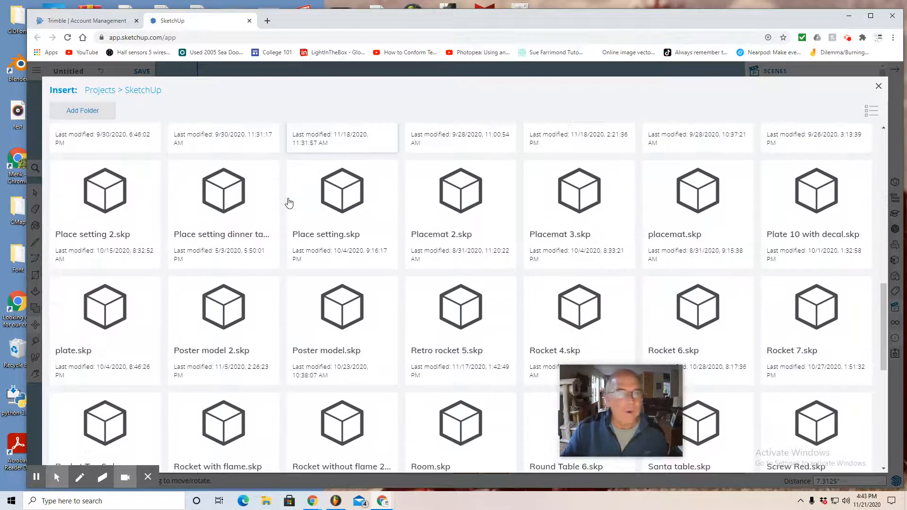
{"action": "scroll", "coordinate": [289, 203], "scroll_direction": "down", "scroll_amount": 4}
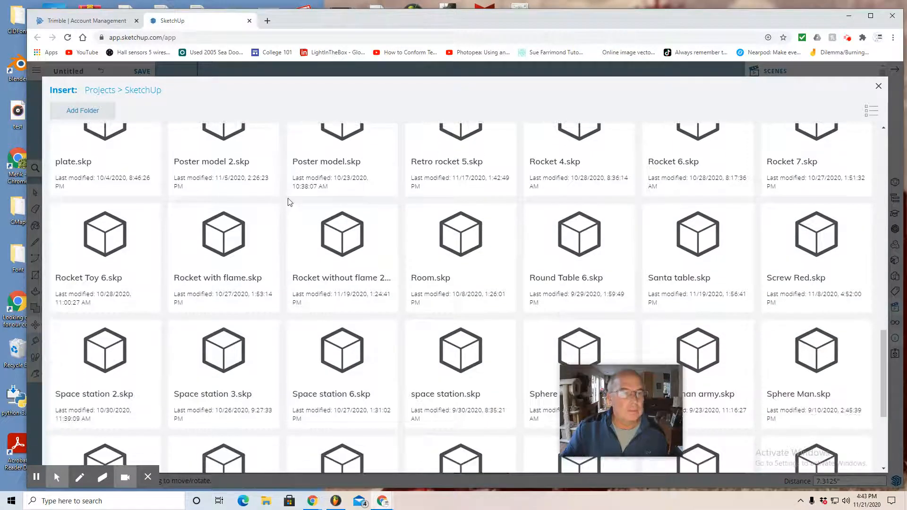
{"action": "scroll", "coordinate": [289, 202], "scroll_direction": "down", "scroll_amount": 2}
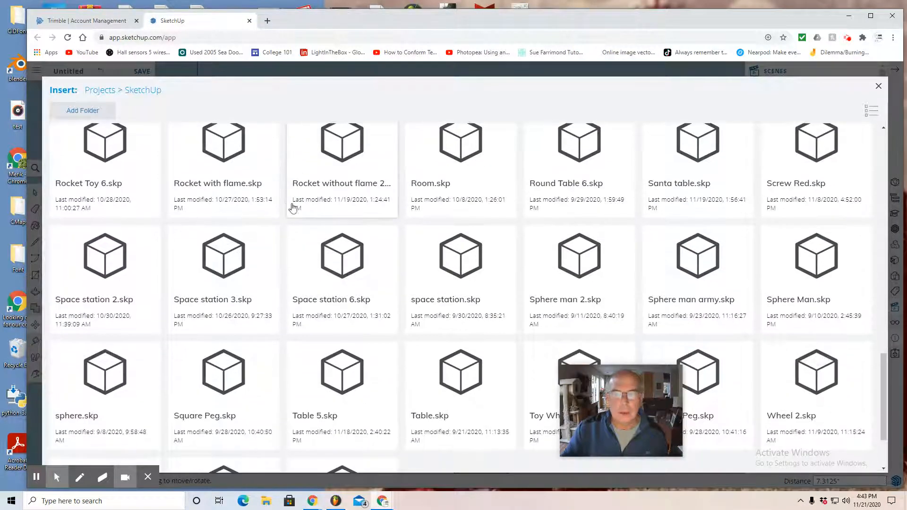
{"action": "left_click", "coordinate": [338, 274]}
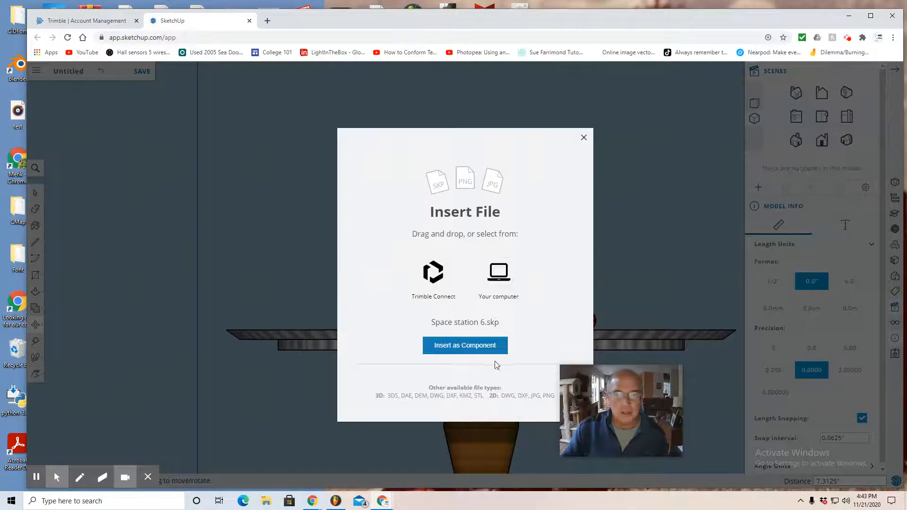
{"action": "left_click", "coordinate": [480, 352]}
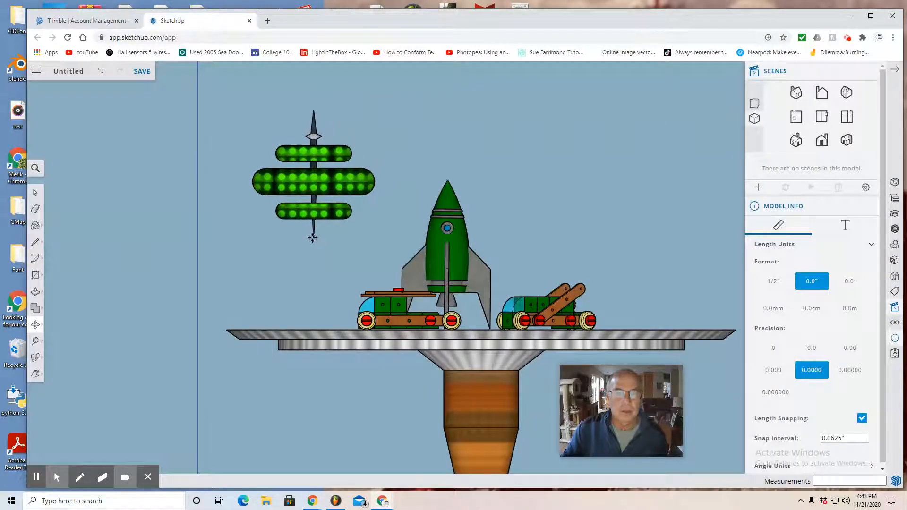
{"action": "left_click", "coordinate": [312, 235]}
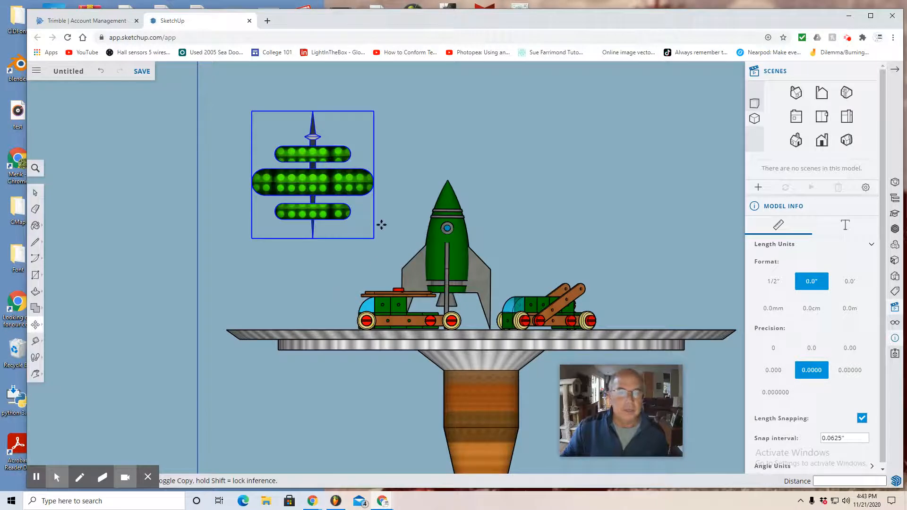
Rotate the space station about 47.8 degrees clockwise in Front view
{"action": "left_click", "coordinate": [38, 324]}
{"action": "left_click", "coordinate": [61, 328]}
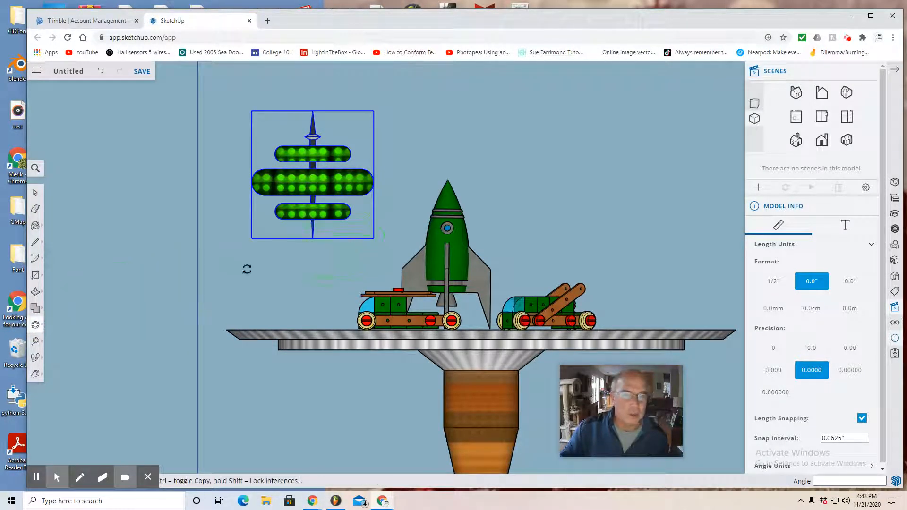
{"action": "left_click", "coordinate": [251, 261]}
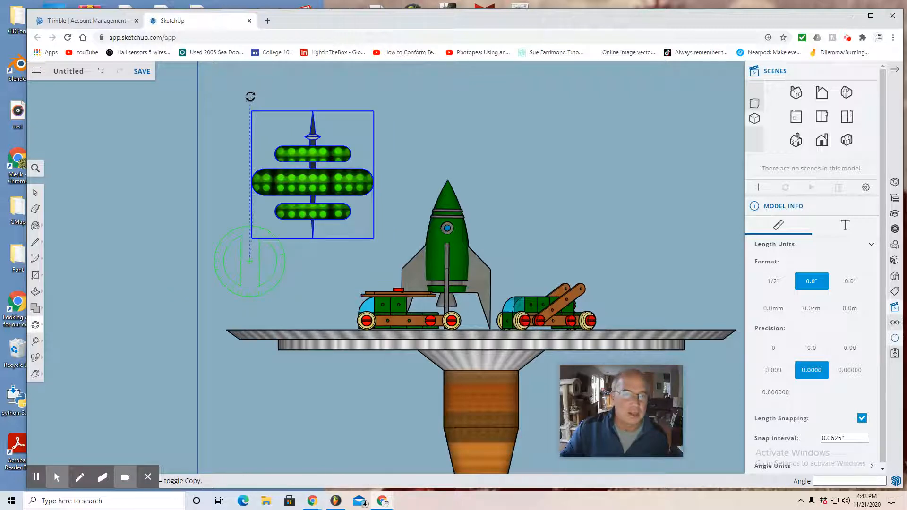
{"action": "left_click", "coordinate": [251, 96]}
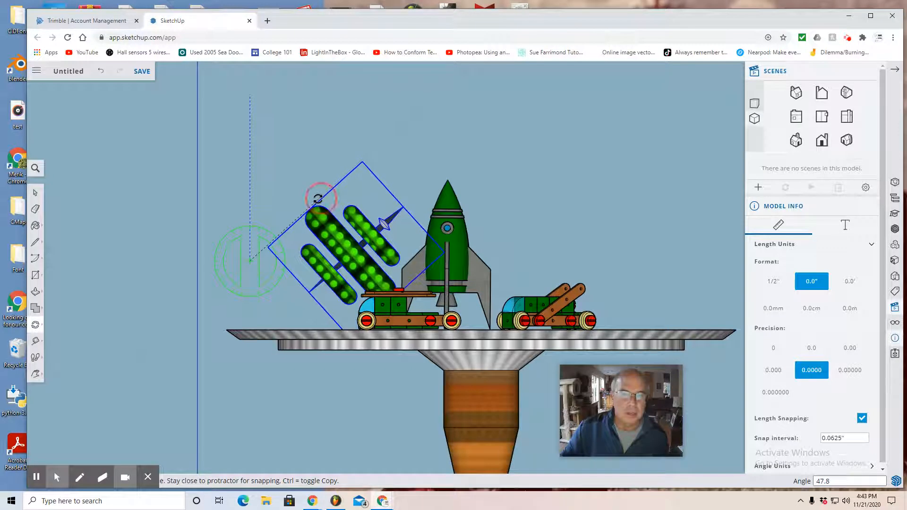
{"action": "left_click", "coordinate": [316, 200]}
{"action": "left_click", "coordinate": [35, 192]}
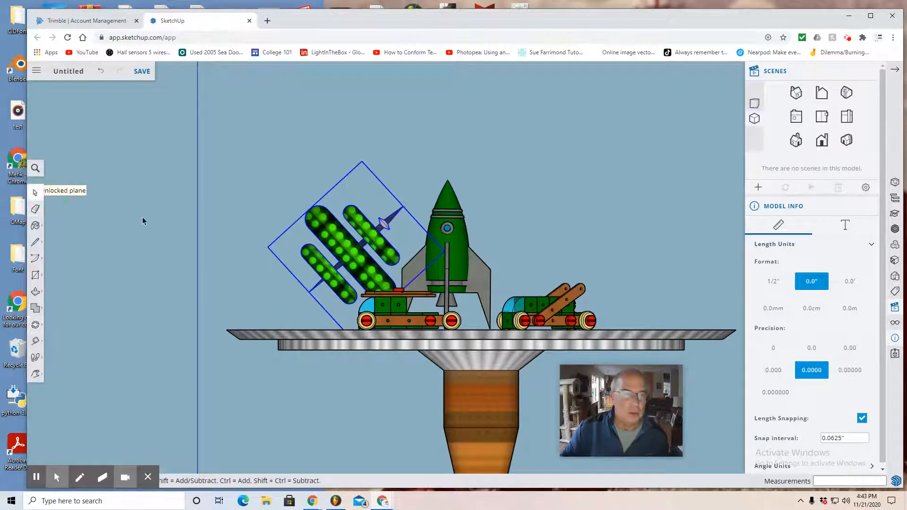
Move the tilted space station about 7.6" down and left to the tabletop surface near the table's left edge
{"action": "left_click", "coordinate": [35, 325]}
{"action": "left_click_drag", "start_coordinate": [300, 269], "coordinate": [243, 293]}
{"action": "left_click", "coordinate": [243, 292]}
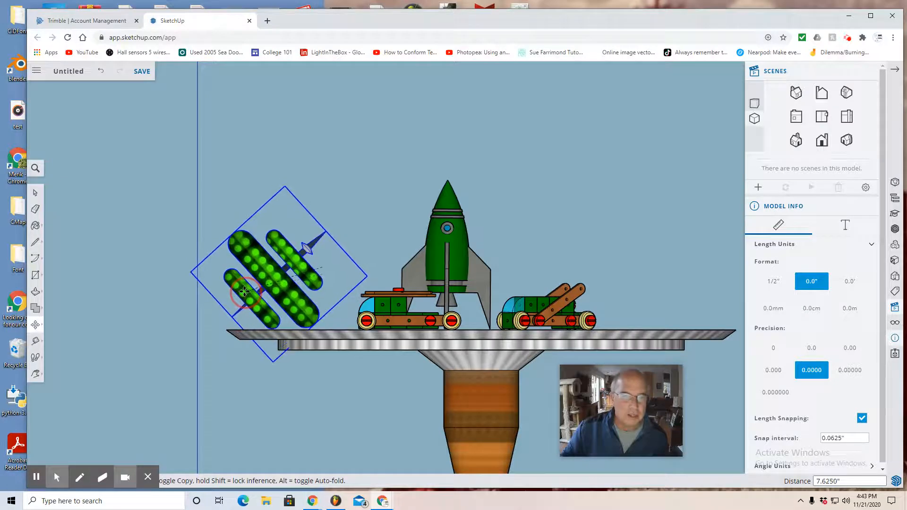
Rotate the tilted space station about 1.9 degrees further clockwise in Front view so both lower ring edges rest on the tabletop
{"action": "scroll", "coordinate": [309, 330], "scroll_direction": "up", "scroll_amount": 3}
{"action": "scroll", "coordinate": [309, 333], "scroll_direction": "up", "scroll_amount": 3}
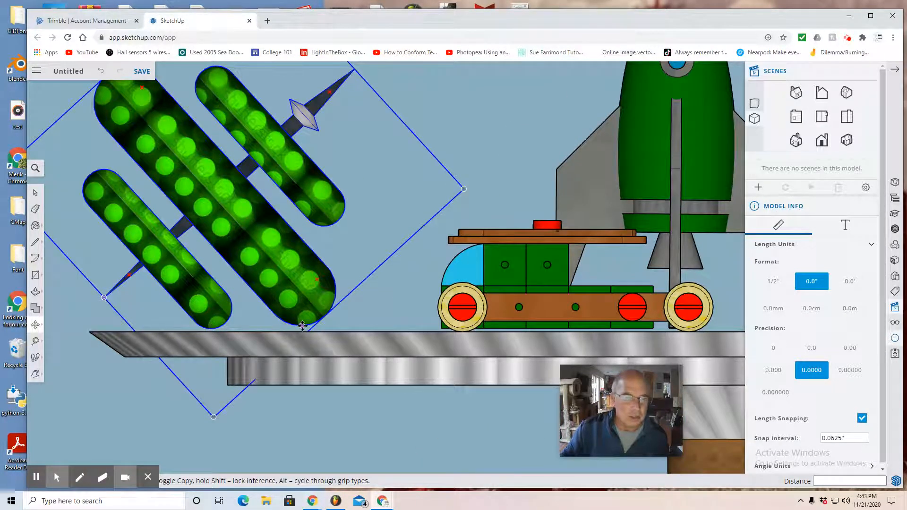
{"action": "left_click", "coordinate": [35, 324]}
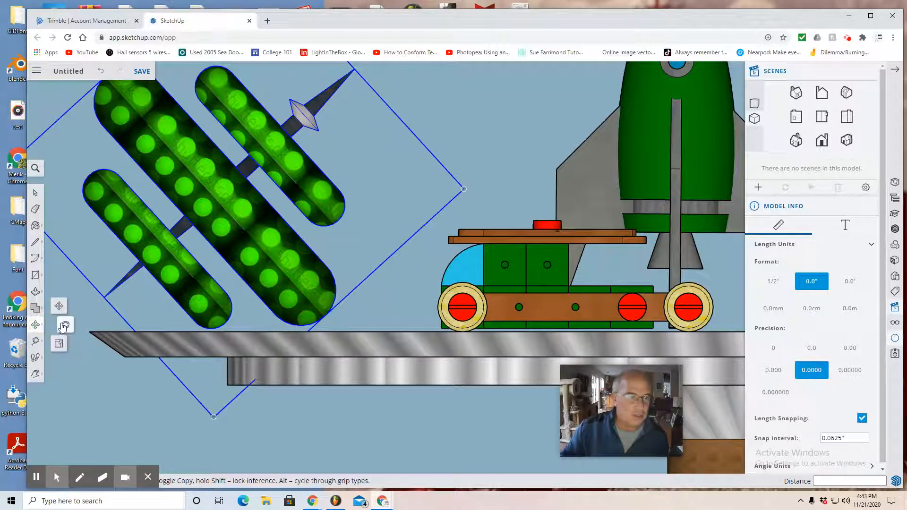
{"action": "left_click", "coordinate": [57, 331]}
{"action": "left_click", "coordinate": [137, 394]}
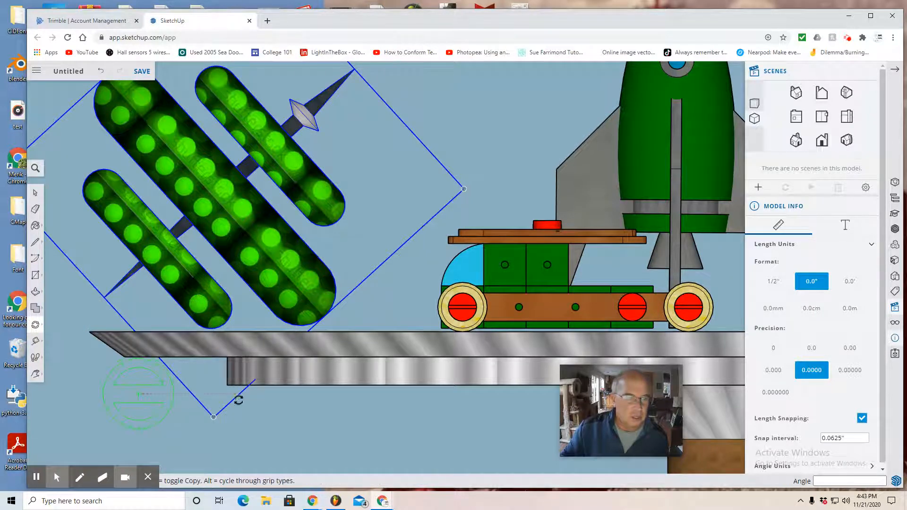
{"action": "left_click", "coordinate": [266, 397]}
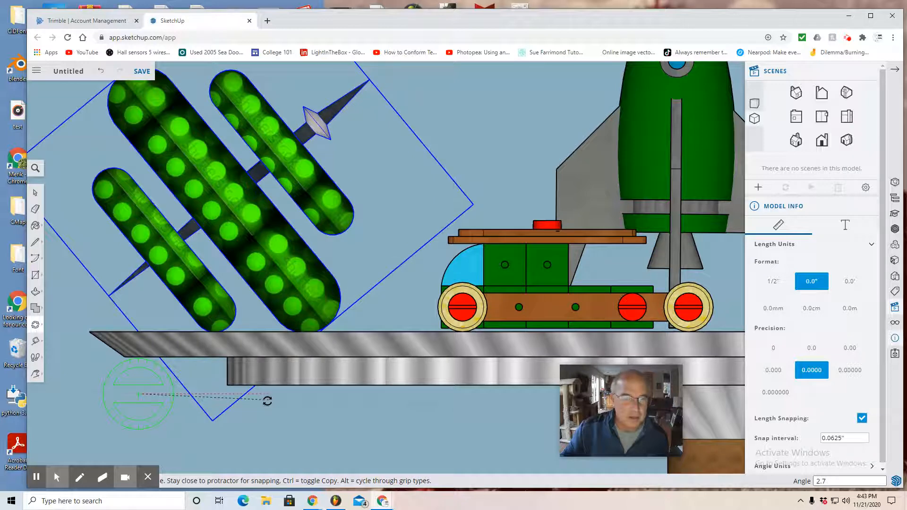
{"action": "scroll", "coordinate": [267, 401], "scroll_direction": "up", "scroll_amount": 5}
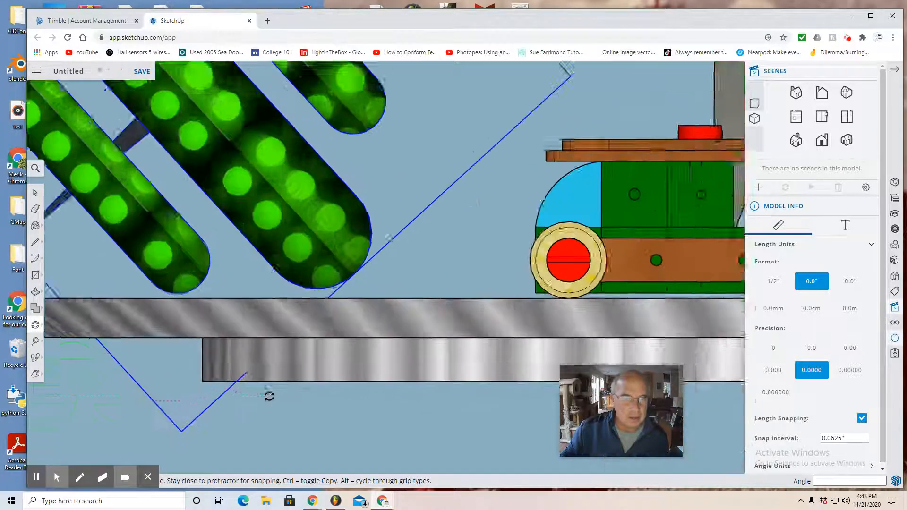
{"action": "scroll", "coordinate": [268, 396], "scroll_direction": "up", "scroll_amount": 1}
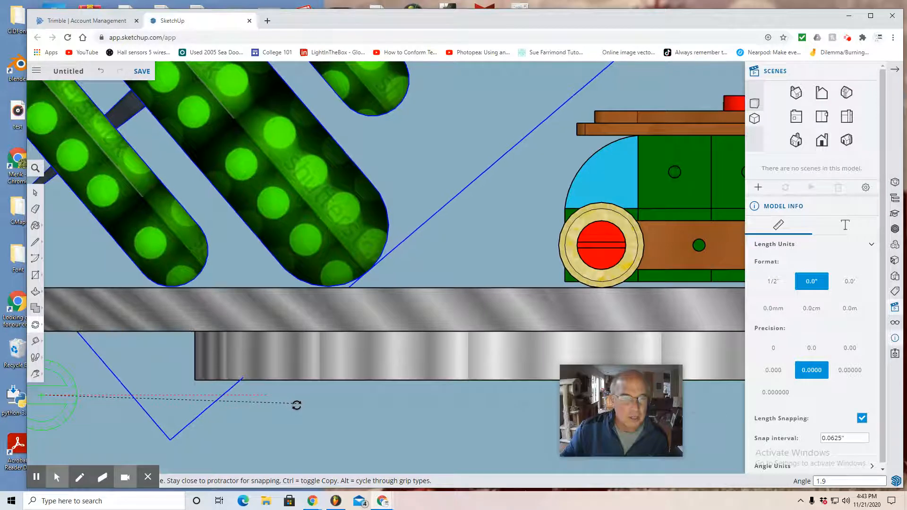
{"action": "left_click", "coordinate": [296, 404]}
{"action": "scroll", "coordinate": [298, 401], "scroll_direction": "up", "scroll_amount": 3}
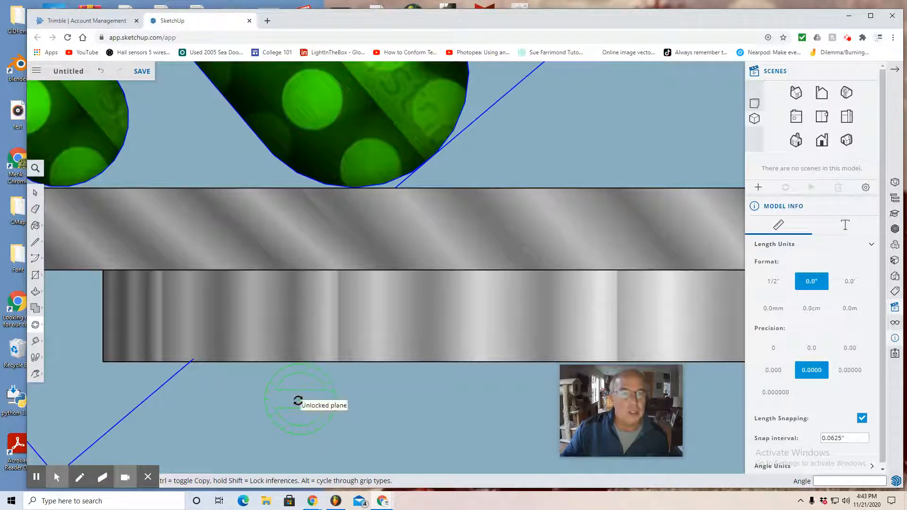
{"action": "scroll", "coordinate": [297, 400], "scroll_direction": "down", "scroll_amount": 5}
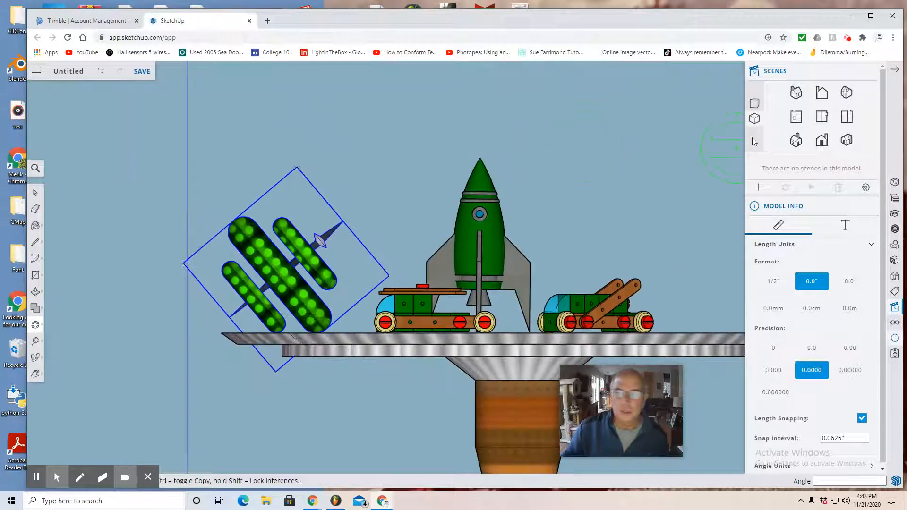
Move the space station about 30.8" in Top view to the right of the rocket and check it in Front view
{"action": "left_click", "coordinate": [824, 118]}
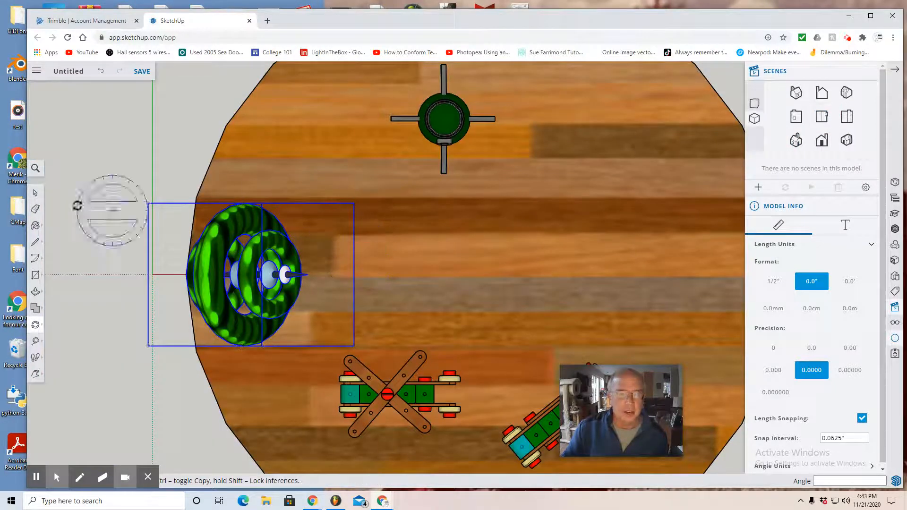
{"action": "left_click", "coordinate": [35, 192]}
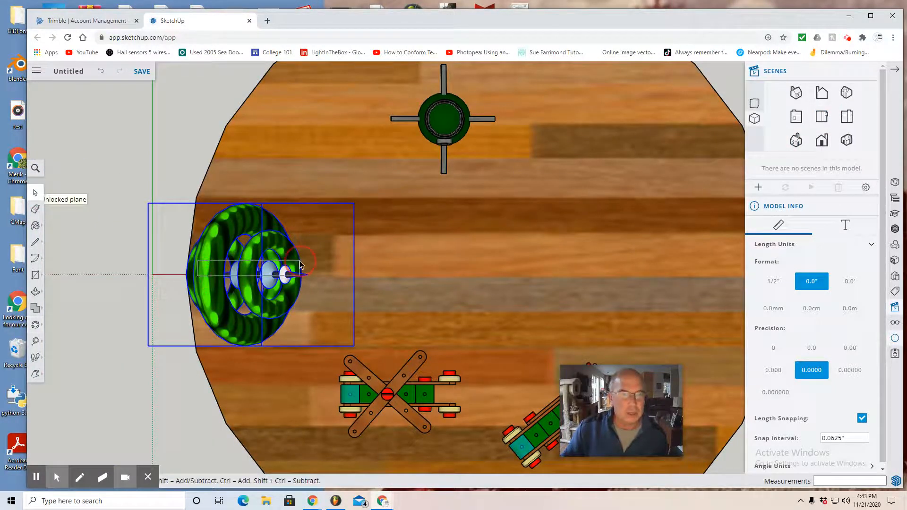
{"action": "left_click_drag", "start_coordinate": [299, 261], "coordinate": [298, 262]}
{"action": "left_click", "coordinate": [35, 326]}
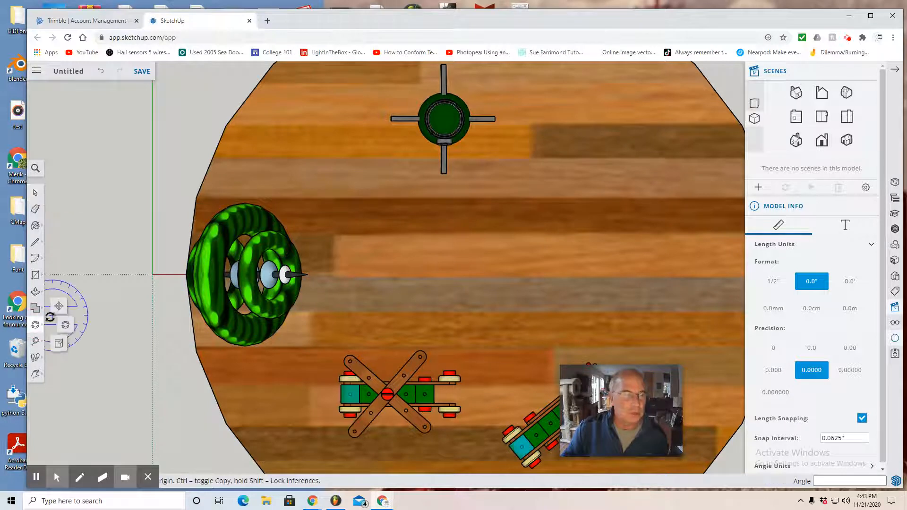
{"action": "left_click_drag", "start_coordinate": [208, 288], "coordinate": [567, 158]}
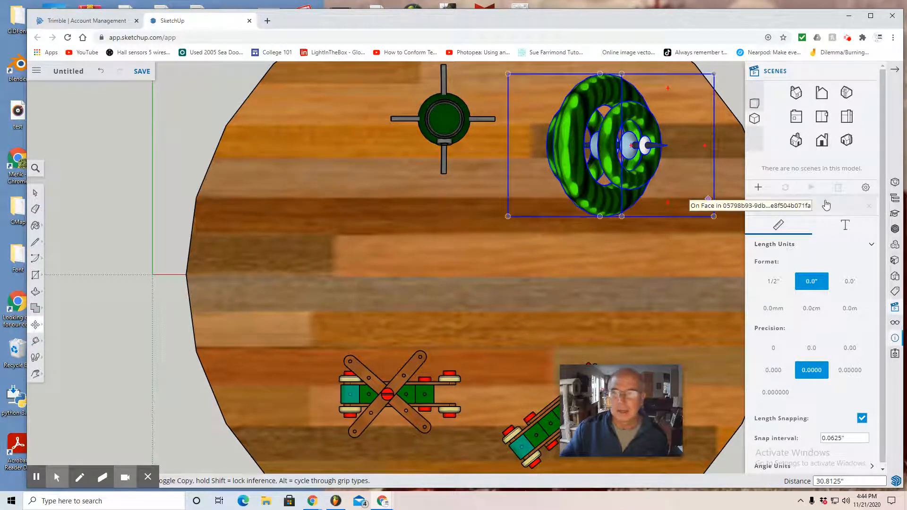
{"action": "left_click", "coordinate": [822, 140]}
{"action": "scroll", "coordinate": [636, 217], "scroll_direction": "up", "scroll_amount": 2}
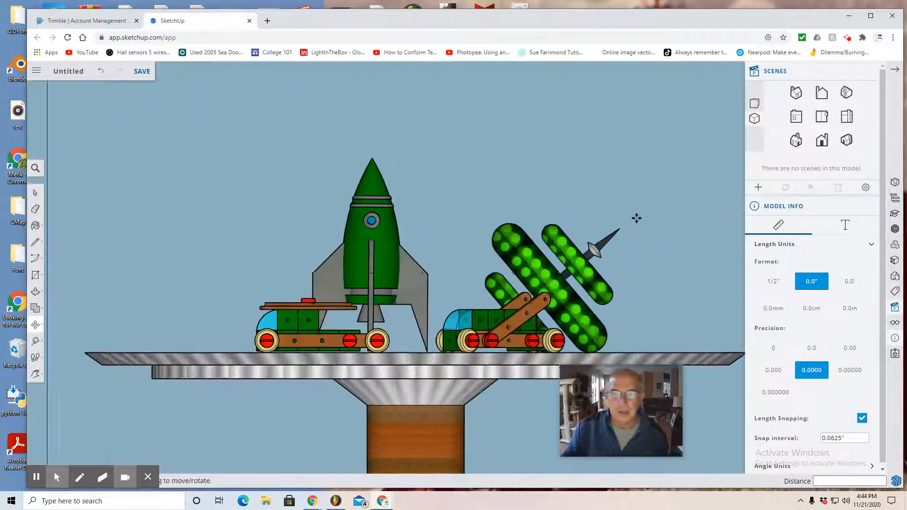
{"action": "scroll", "coordinate": [500, 240], "scroll_direction": "down", "scroll_amount": 6}
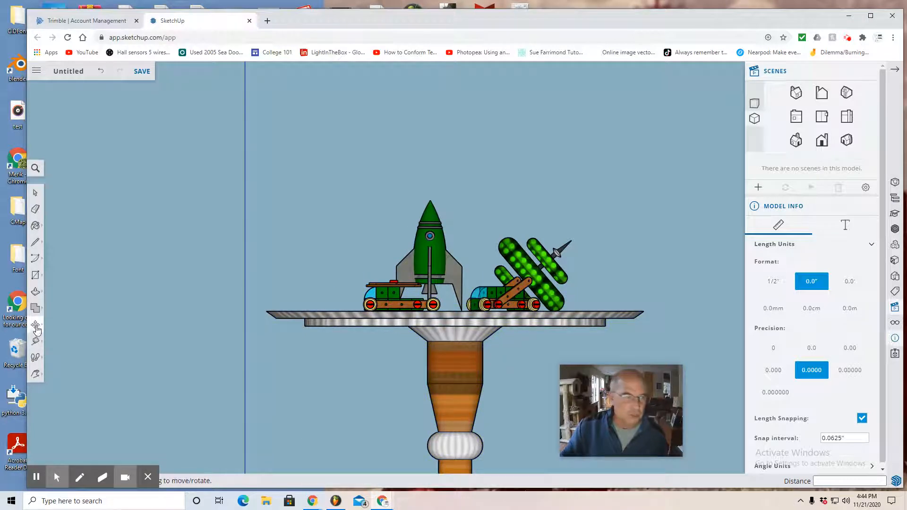
Scale the rocket down uniformly to about 0.71 about its opposite corner
{"action": "mouse_move", "coordinate": [36, 326]}
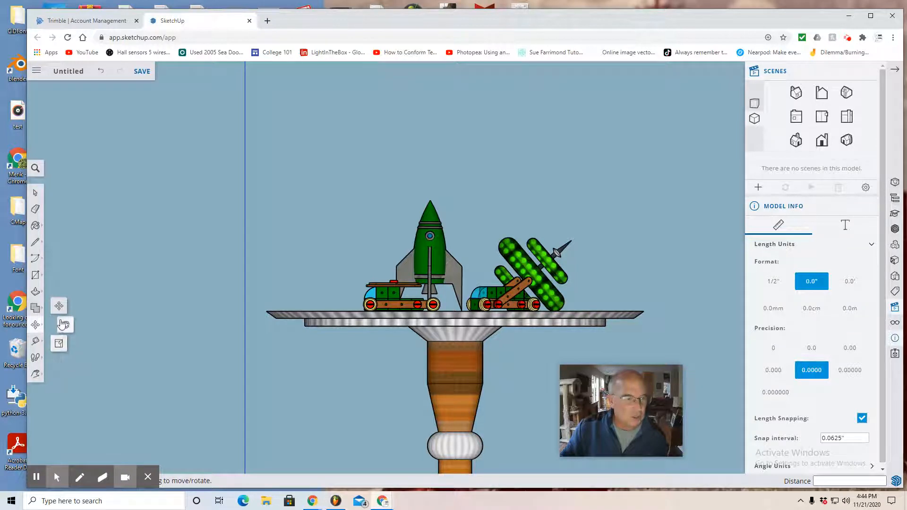
{"action": "left_click", "coordinate": [58, 345]}
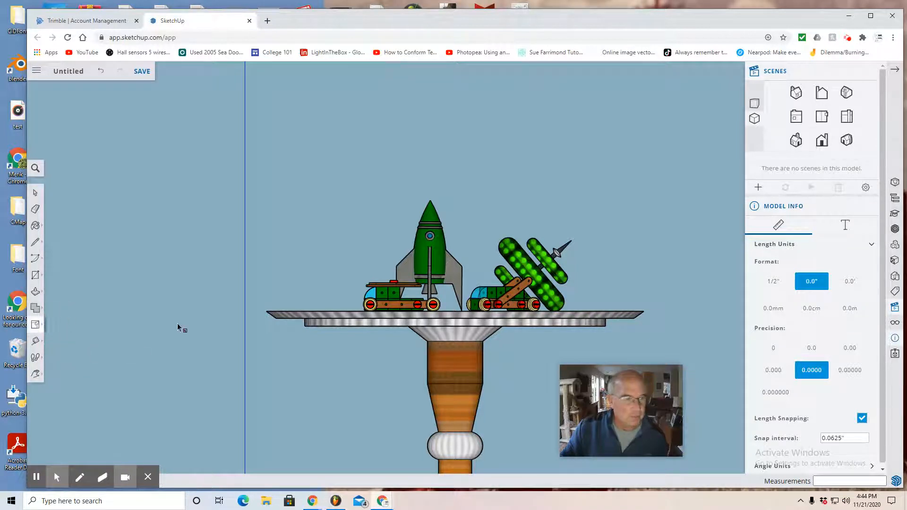
{"action": "left_click", "coordinate": [34, 192]}
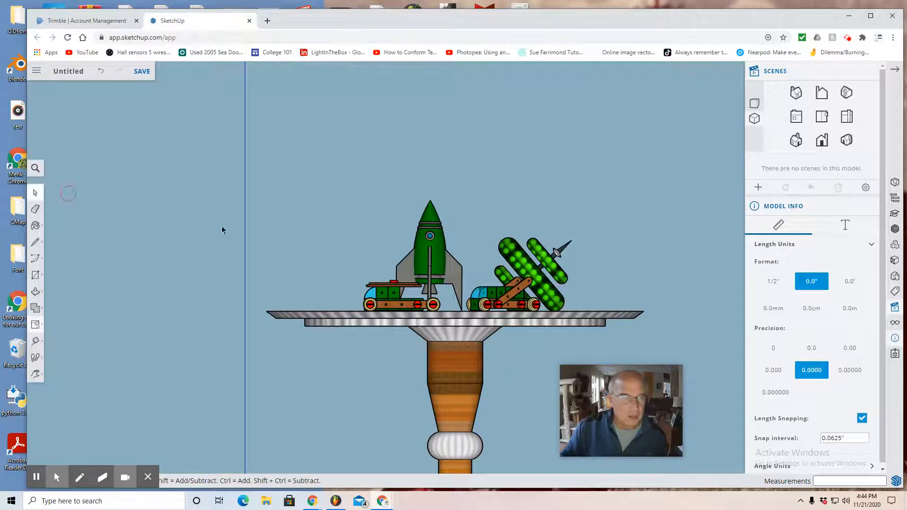
{"action": "left_click", "coordinate": [434, 257]}
{"action": "left_click", "coordinate": [34, 327]}
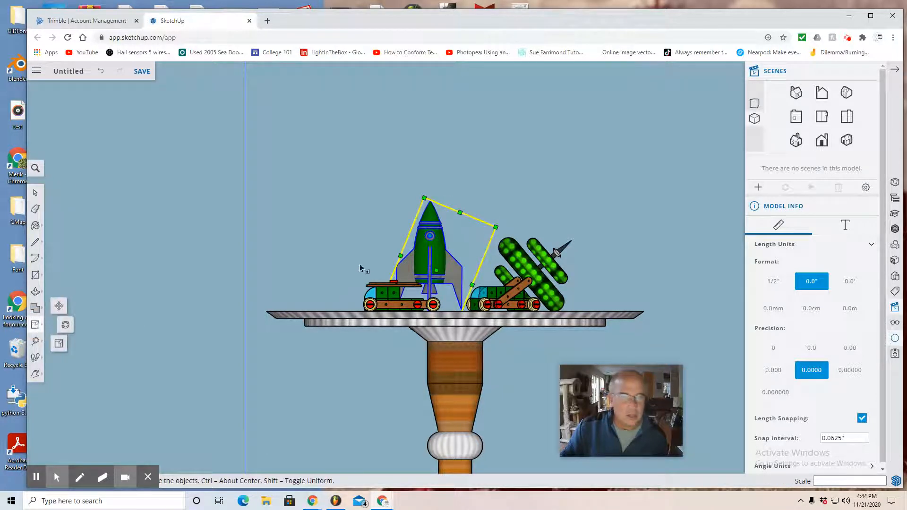
{"action": "left_click_drag", "start_coordinate": [424, 198], "coordinate": [431, 240]}
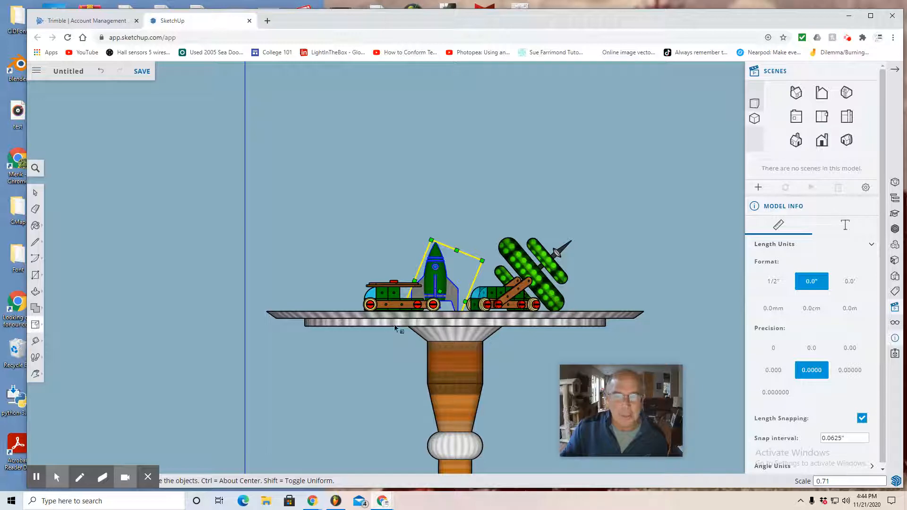
Raise the scaled rocket 1" so its fins stand on the tabletop
{"action": "scroll", "coordinate": [395, 326], "scroll_direction": "up", "scroll_amount": 5}
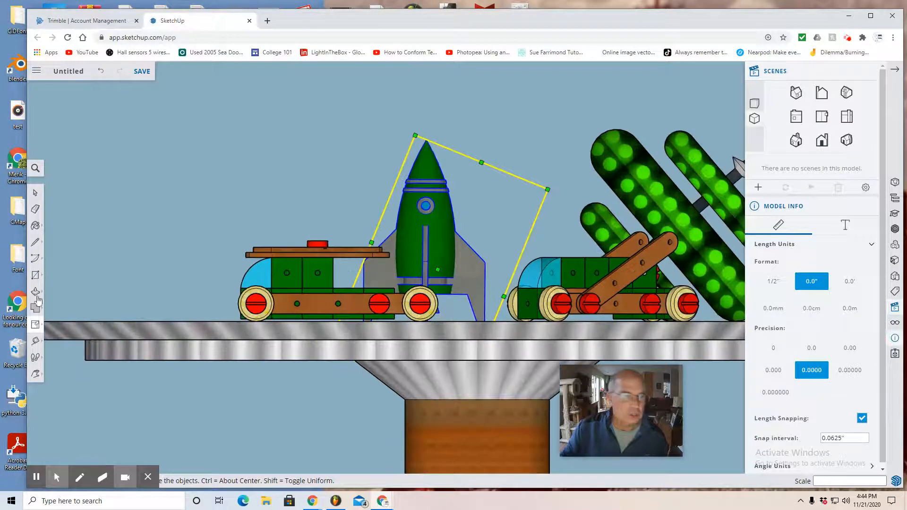
{"action": "left_click", "coordinate": [35, 324]}
{"action": "left_click", "coordinate": [58, 306]}
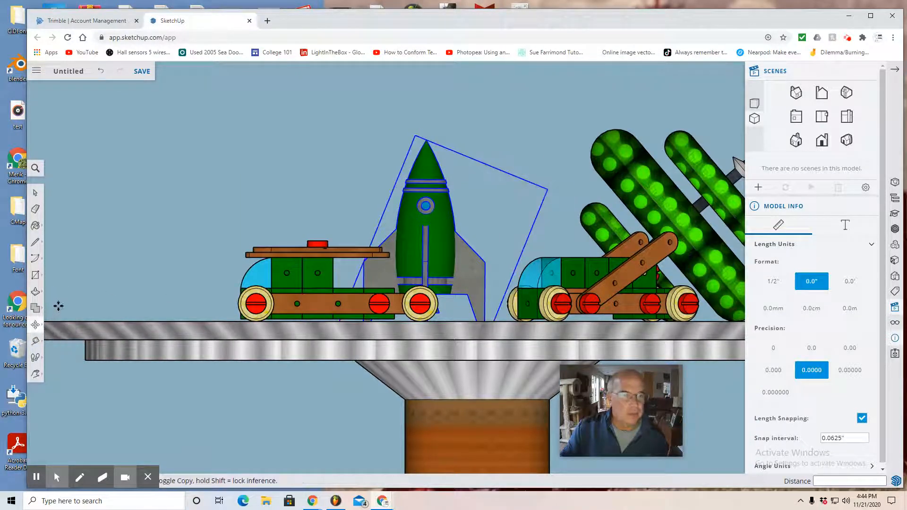
{"action": "left_click_drag", "start_coordinate": [439, 261], "coordinate": [438, 239]}
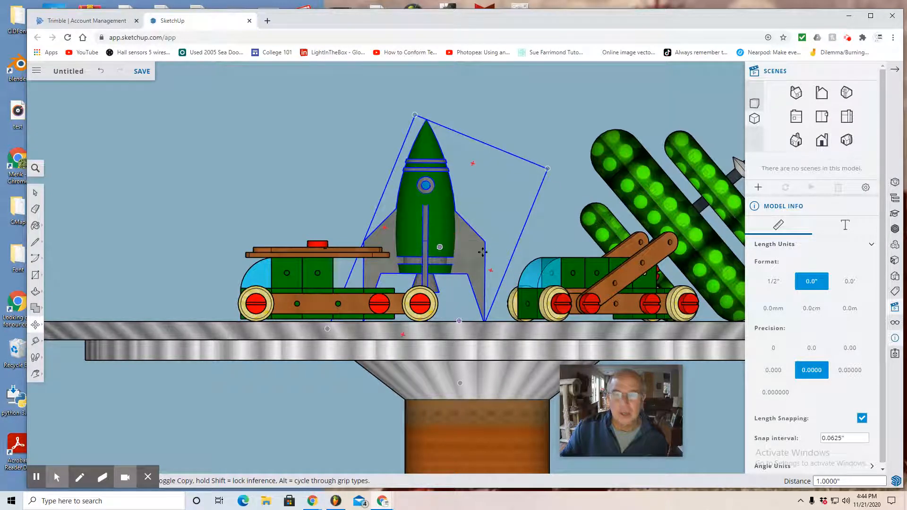
Scale the space station down uniformly about its opposite corner to suit the smaller rocket
{"action": "left_click", "coordinate": [35, 192]}
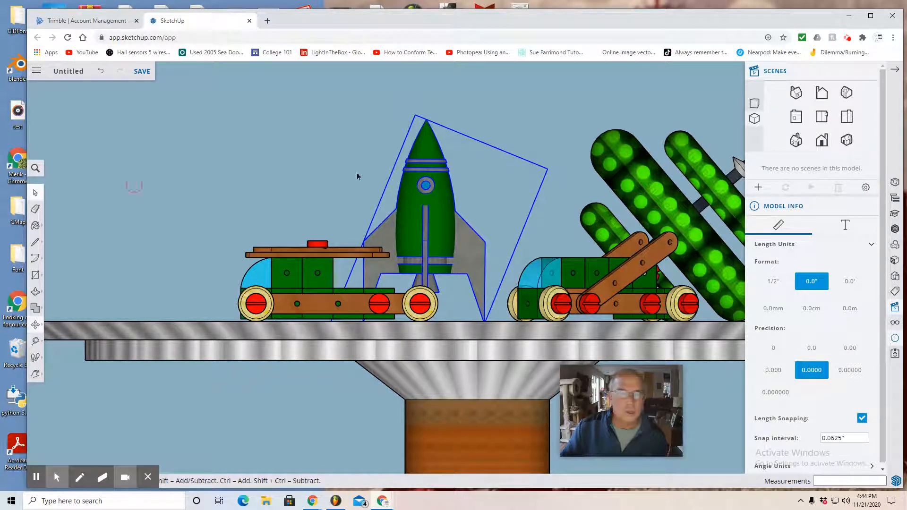
{"action": "left_click", "coordinate": [640, 188]}
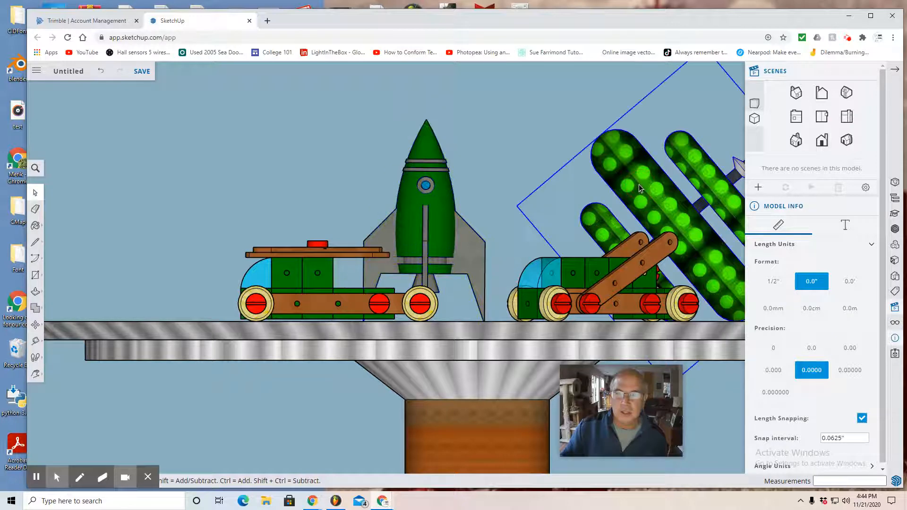
{"action": "left_click", "coordinate": [35, 326]}
{"action": "left_click", "coordinate": [59, 346]}
{"action": "scroll", "coordinate": [231, 333], "scroll_direction": "up", "scroll_amount": 1}
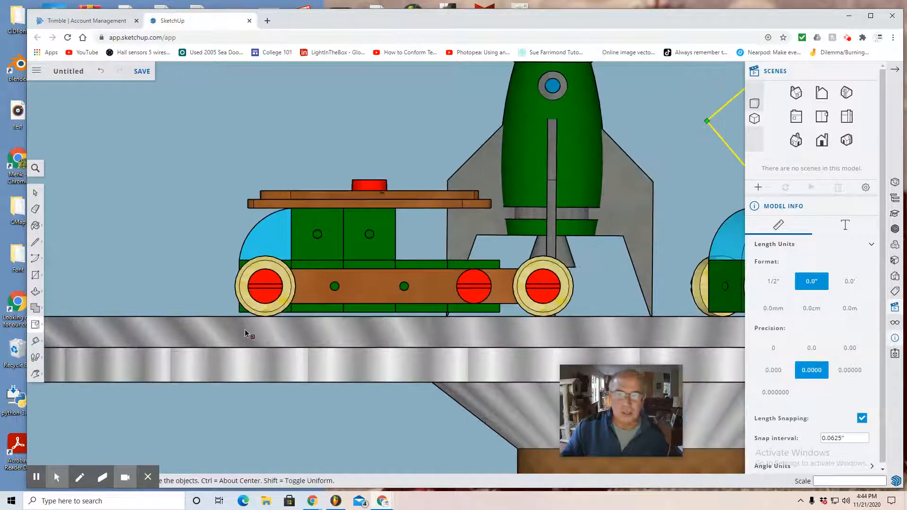
{"action": "scroll", "coordinate": [383, 258], "scroll_direction": "down", "scroll_amount": 5}
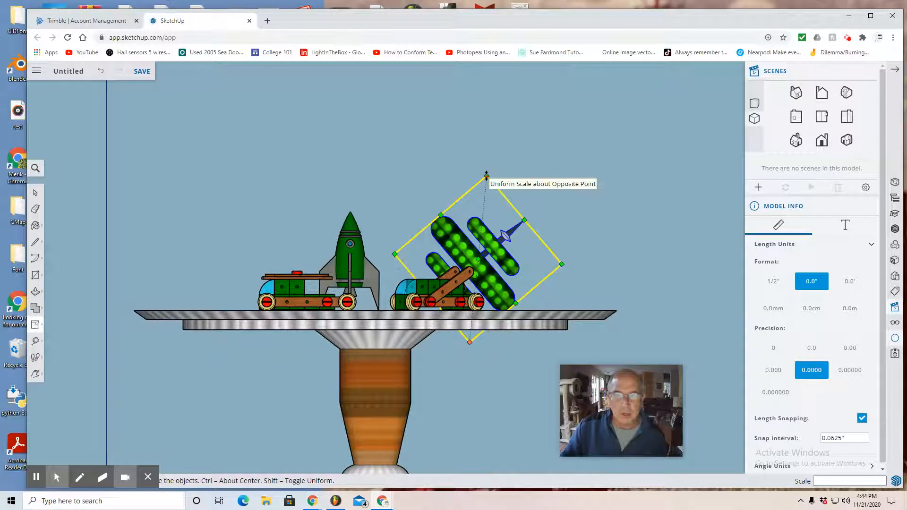
{"action": "left_click_drag", "start_coordinate": [486, 176], "coordinate": [483, 206]}
Raise the space station about 0.6" onto the tabletop, check the layout in Top view, and return to Front view
{"action": "left_click", "coordinate": [36, 326]}
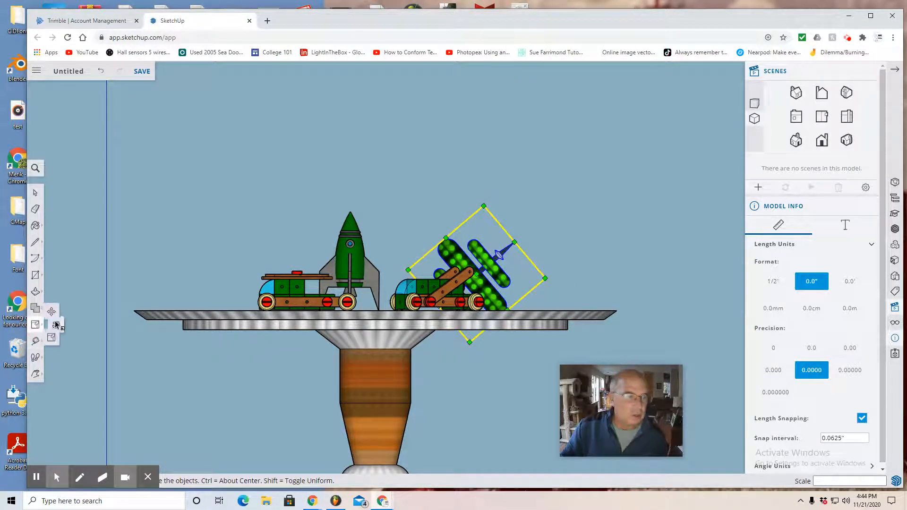
{"action": "left_click", "coordinate": [59, 308]}
{"action": "scroll", "coordinate": [471, 294], "scroll_direction": "up", "scroll_amount": 6}
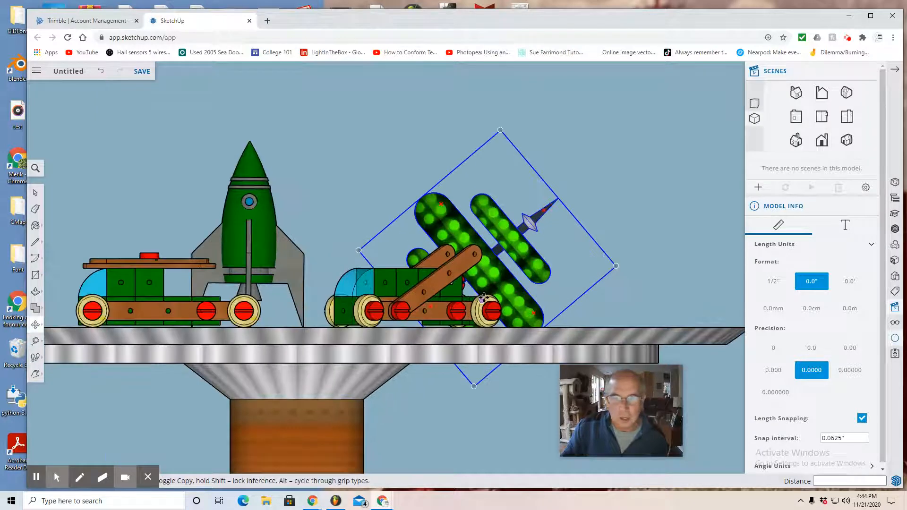
{"action": "left_click", "coordinate": [498, 281]}
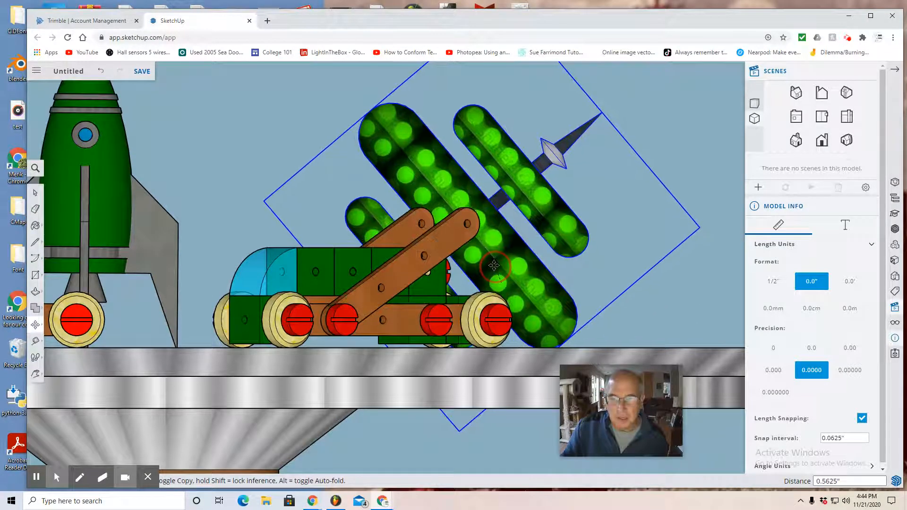
{"action": "left_click", "coordinate": [493, 263]}
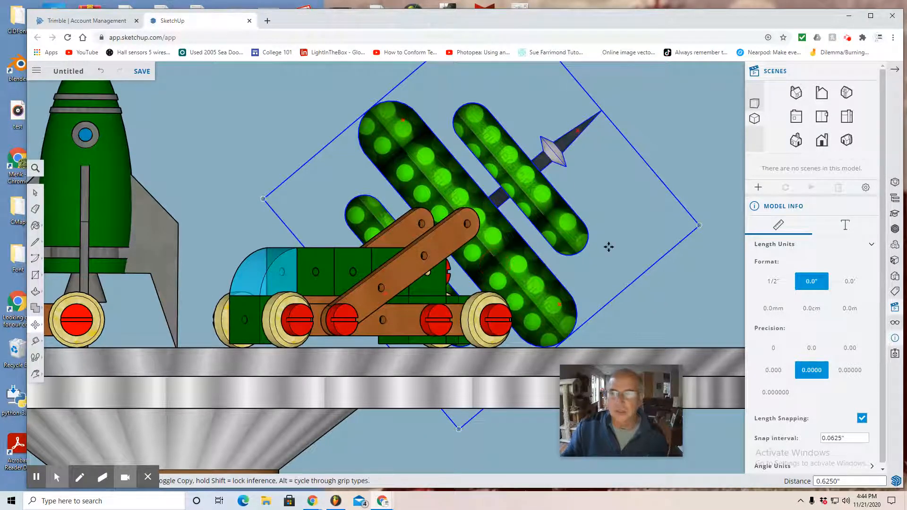
{"action": "left_click", "coordinate": [821, 116]}
{"action": "scroll", "coordinate": [420, 251], "scroll_direction": "down", "scroll_amount": 6}
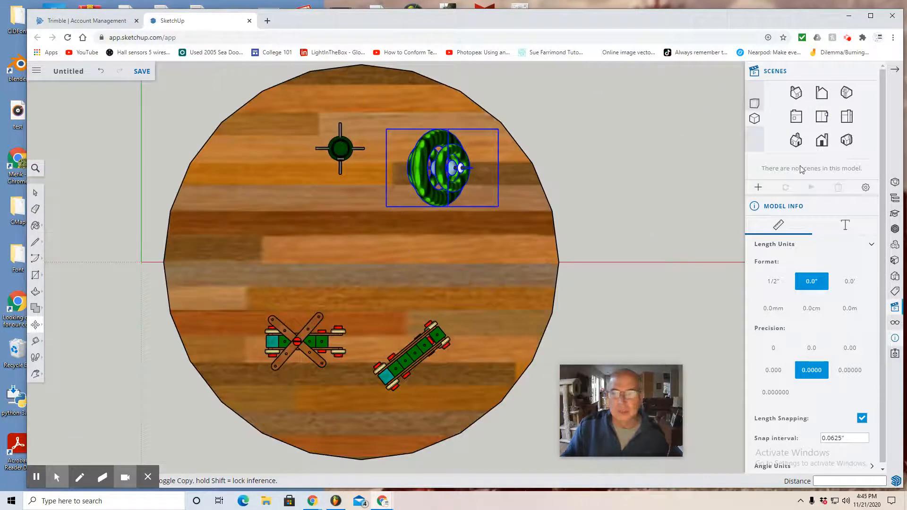
{"action": "left_click", "coordinate": [821, 140]}
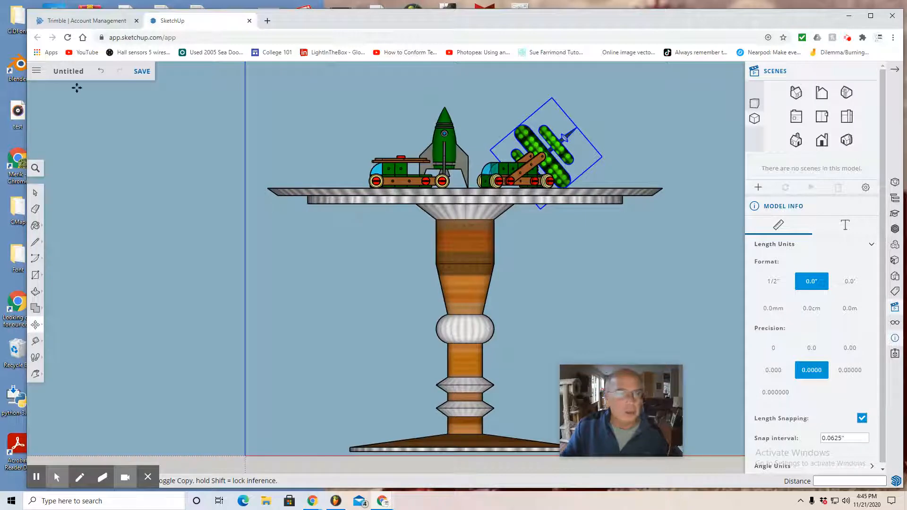
Start inserting a file from Trimble Connect and open the SketchUp project's file list
{"action": "left_click", "coordinate": [37, 72]}
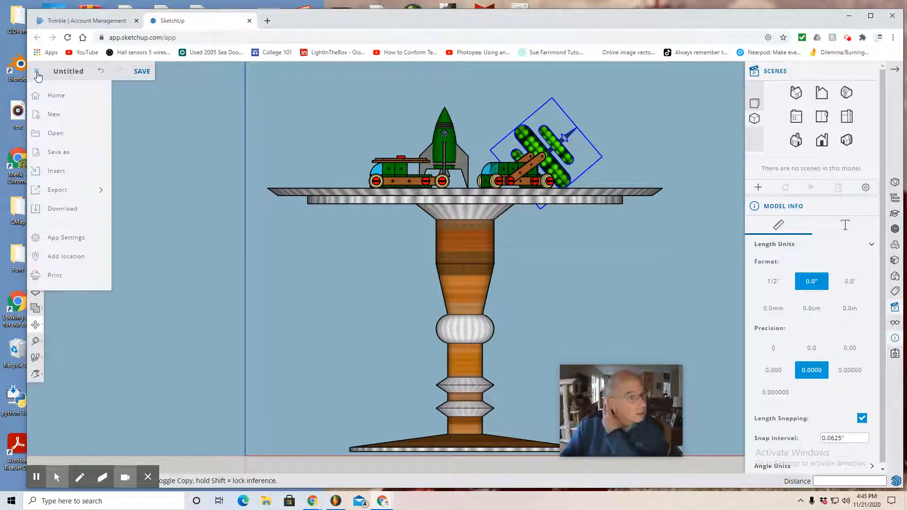
{"action": "left_click", "coordinate": [52, 177]}
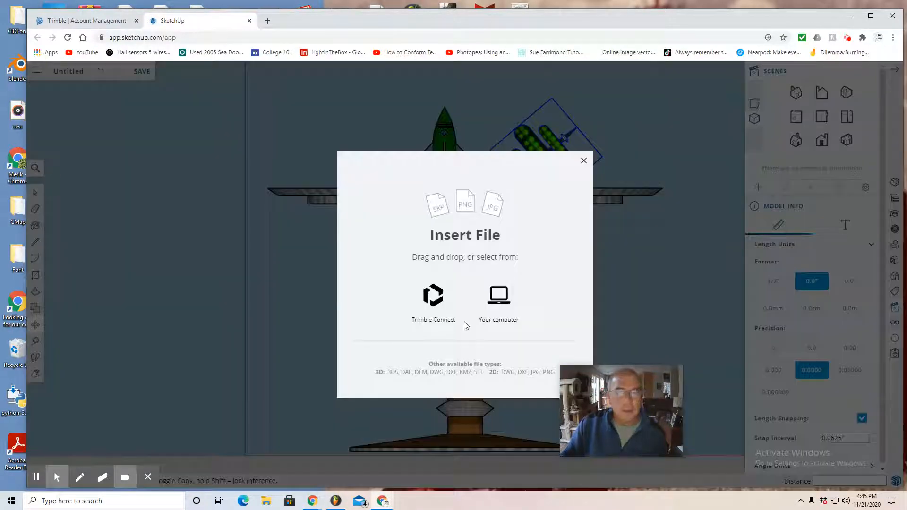
{"action": "left_click", "coordinate": [425, 300]}
{"action": "left_click", "coordinate": [107, 150]}
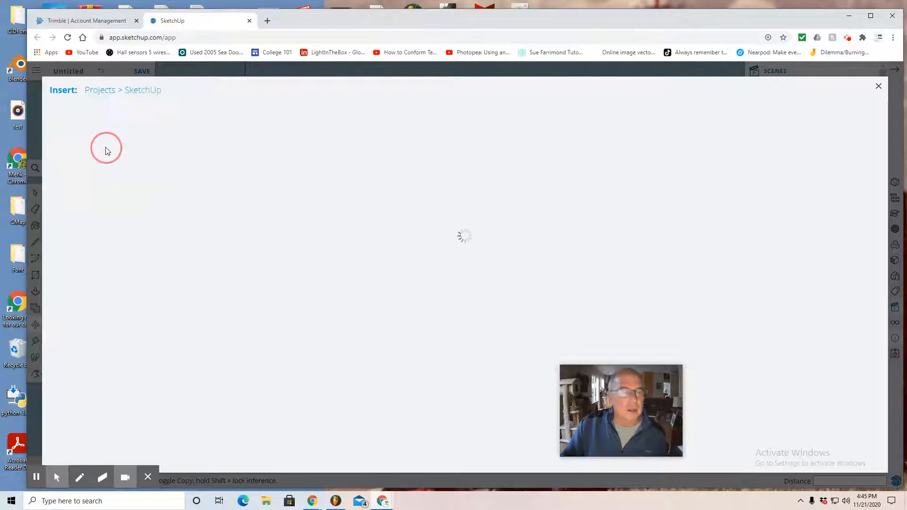
Insert Glass 4.skp as a component and place its base at tabletop height beside the copter
{"action": "scroll", "coordinate": [343, 308], "scroll_direction": "down", "scroll_amount": 3}
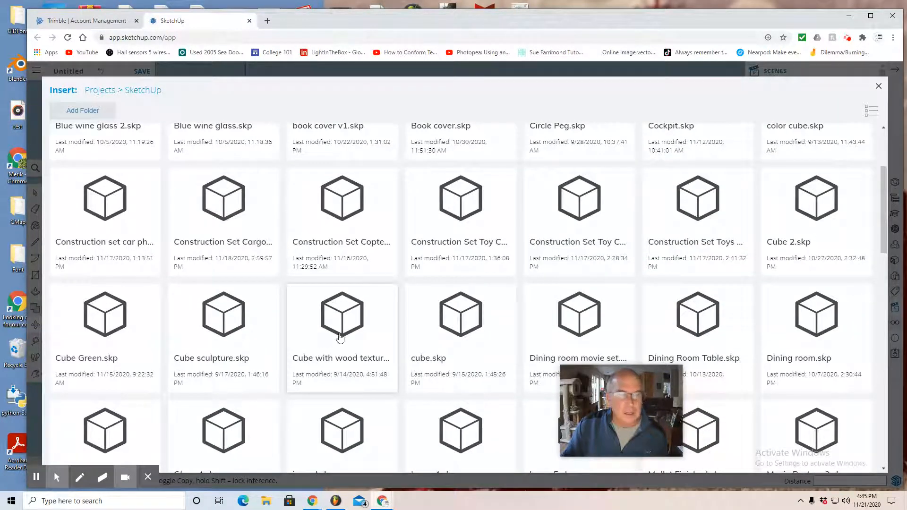
{"action": "scroll", "coordinate": [543, 327], "scroll_direction": "up", "scroll_amount": 3}
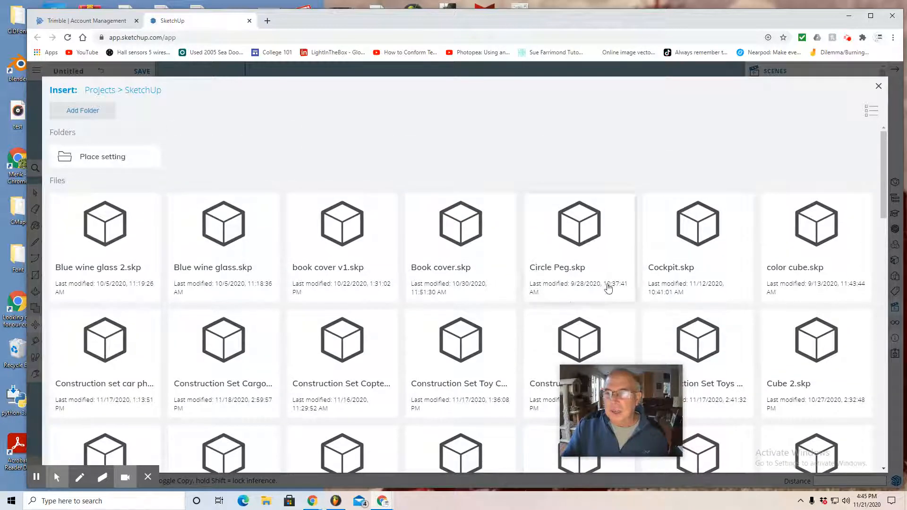
{"action": "scroll", "coordinate": [485, 289], "scroll_direction": "down", "scroll_amount": 10}
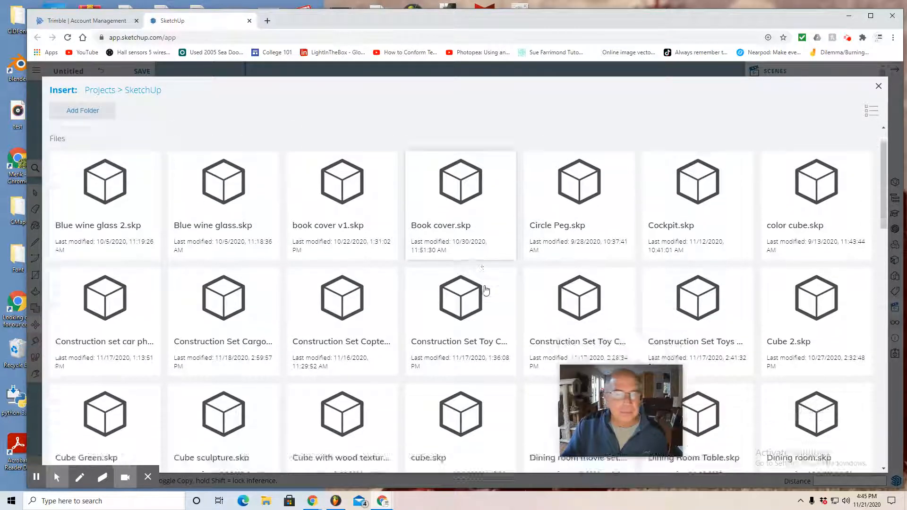
{"action": "scroll", "coordinate": [477, 283], "scroll_direction": "down", "scroll_amount": 2}
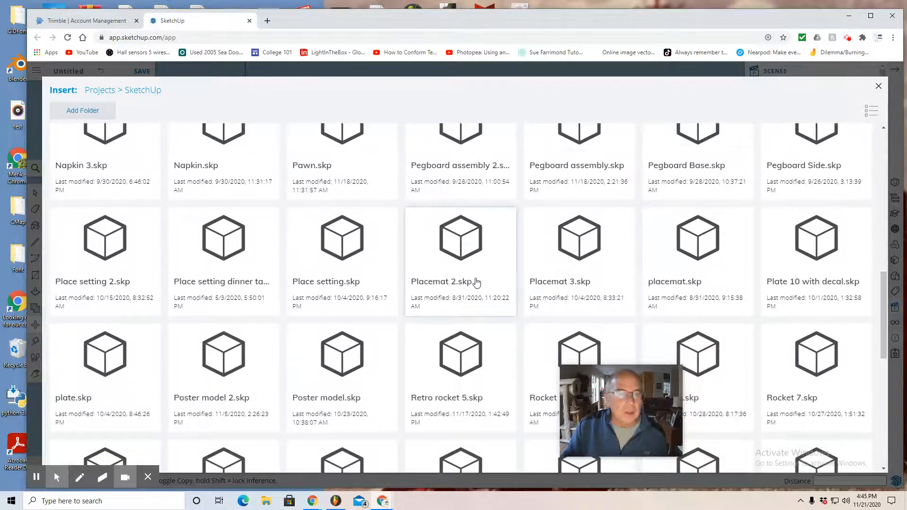
{"action": "scroll", "coordinate": [476, 282], "scroll_direction": "down", "scroll_amount": 9}
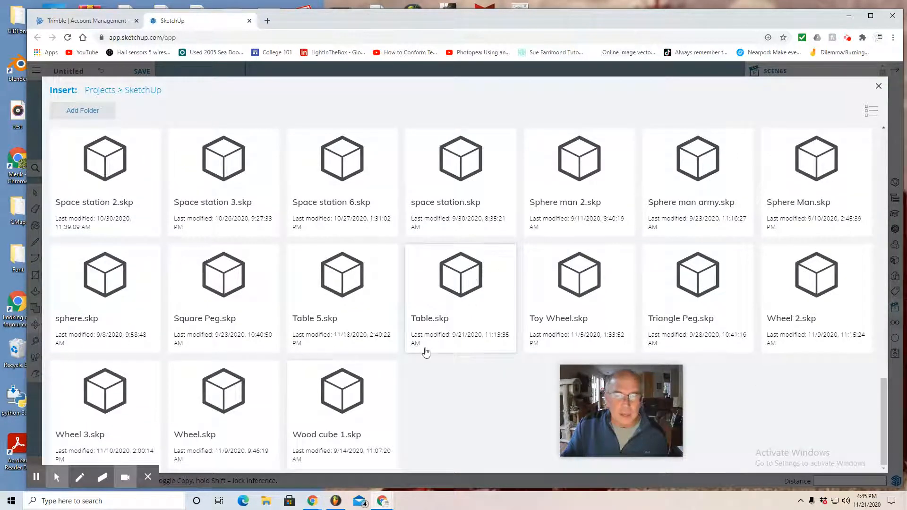
{"action": "scroll", "coordinate": [626, 304], "scroll_direction": "up", "scroll_amount": 2}
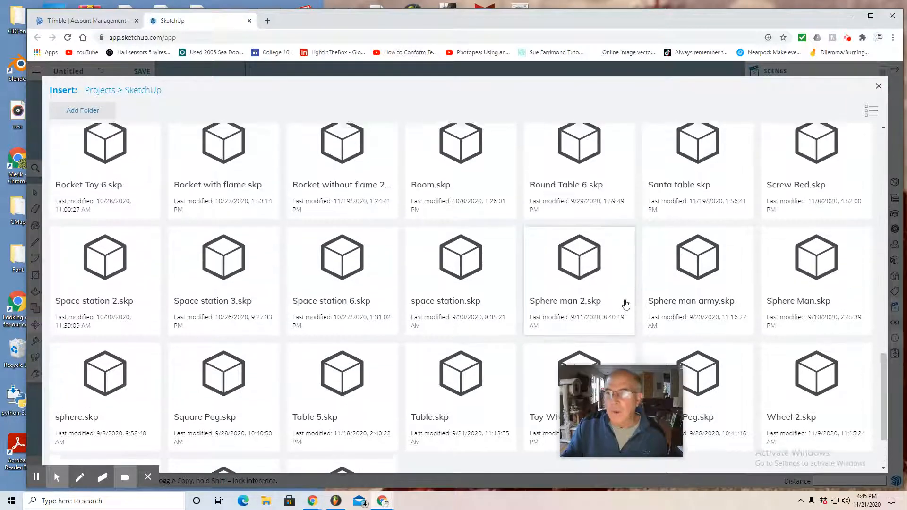
{"action": "scroll", "coordinate": [626, 305], "scroll_direction": "up", "scroll_amount": 7}
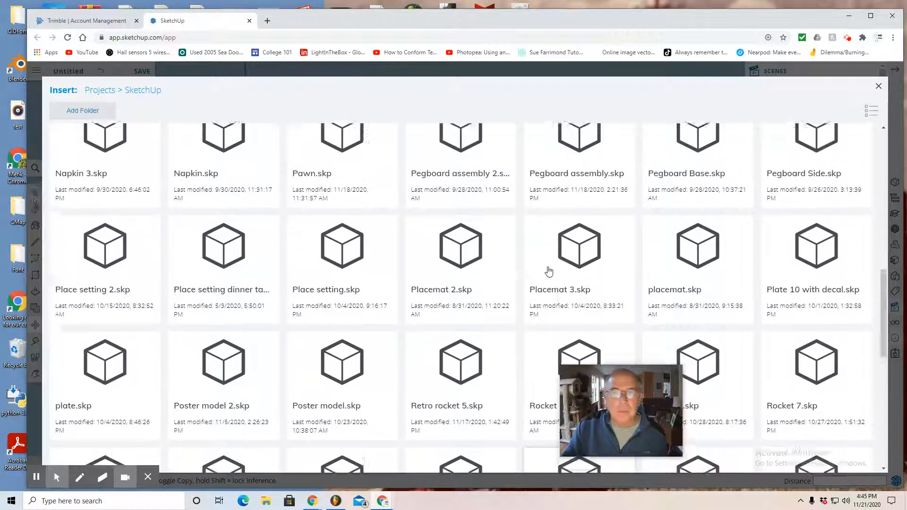
{"action": "scroll", "coordinate": [548, 272], "scroll_direction": "up", "scroll_amount": 4}
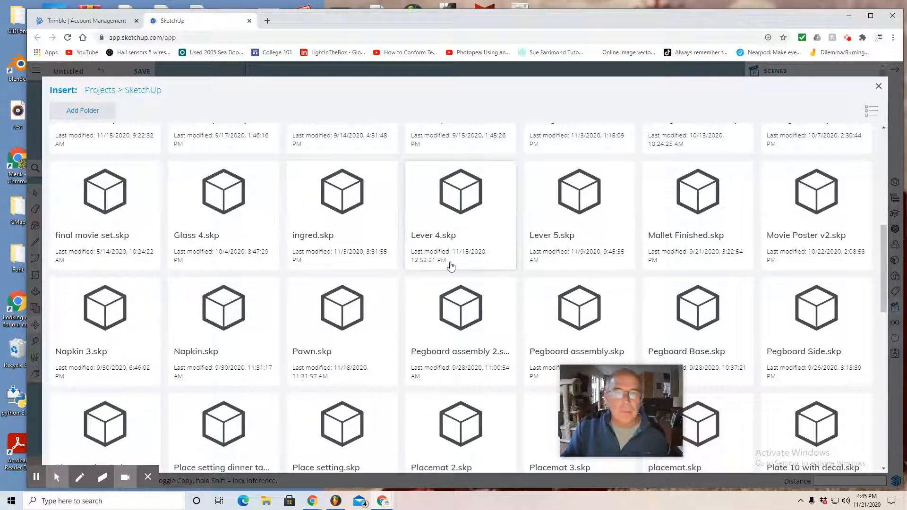
{"action": "left_click", "coordinate": [226, 226]}
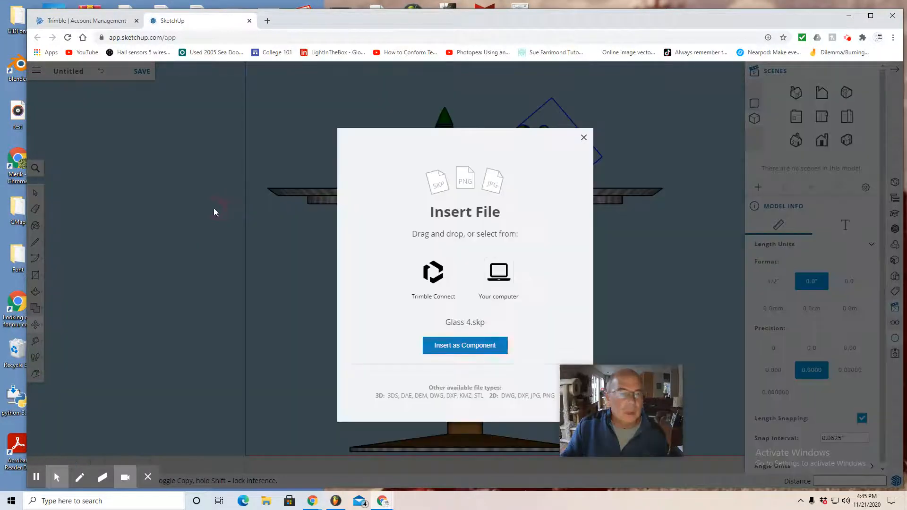
{"action": "left_click", "coordinate": [486, 345]}
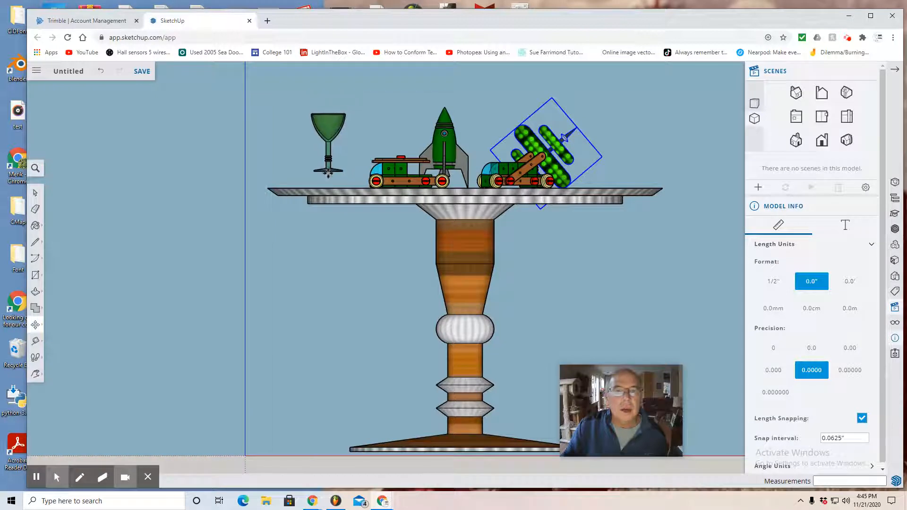
{"action": "left_click", "coordinate": [341, 185]}
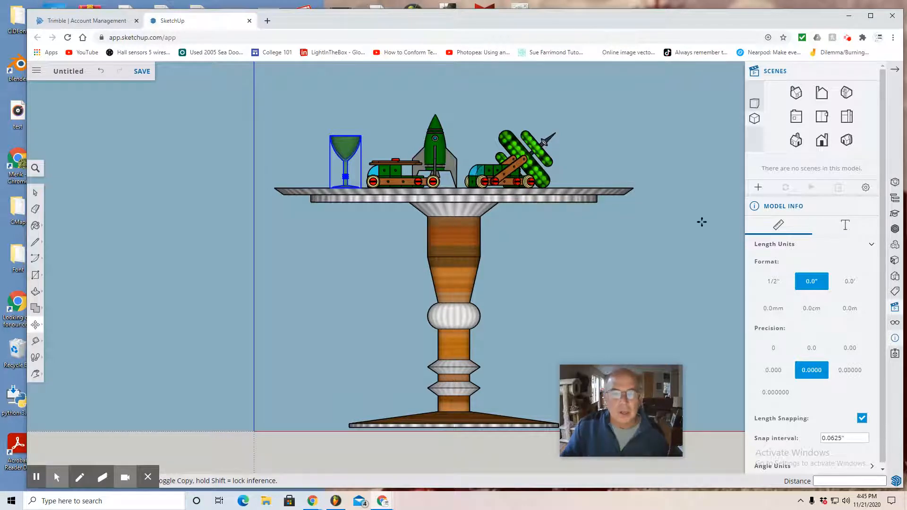
Move the wine glass about 23.5" along the green axis, from the table's front edge onto the tabletop behind the copter
{"action": "mouse_move", "coordinate": [38, 329]}
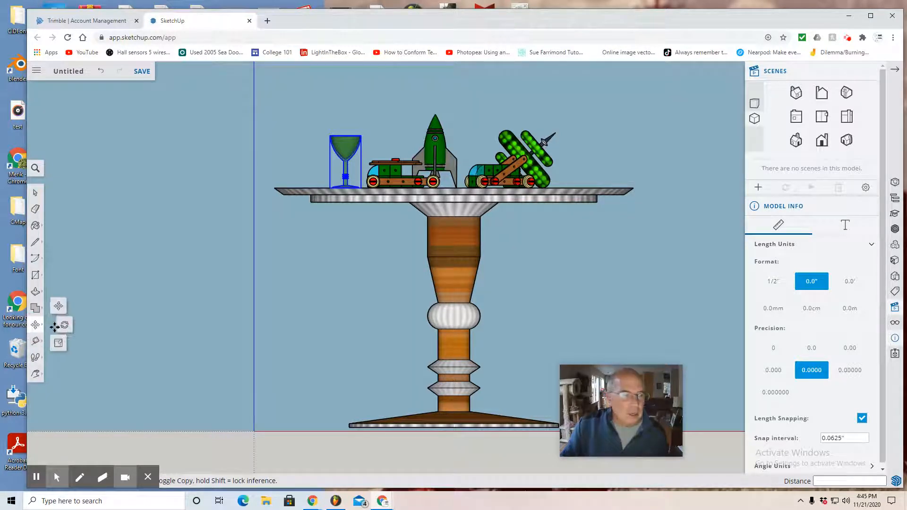
{"action": "left_click", "coordinate": [66, 326]}
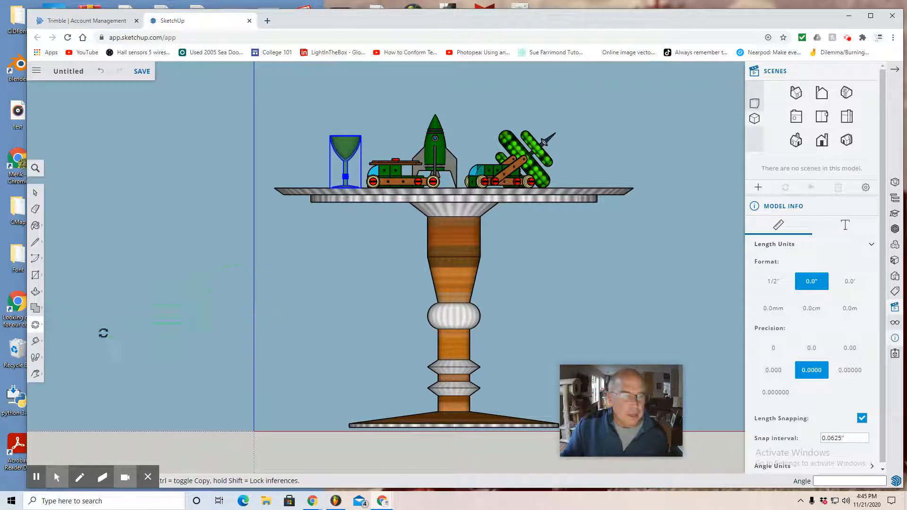
{"action": "mouse_move", "coordinate": [36, 373]}
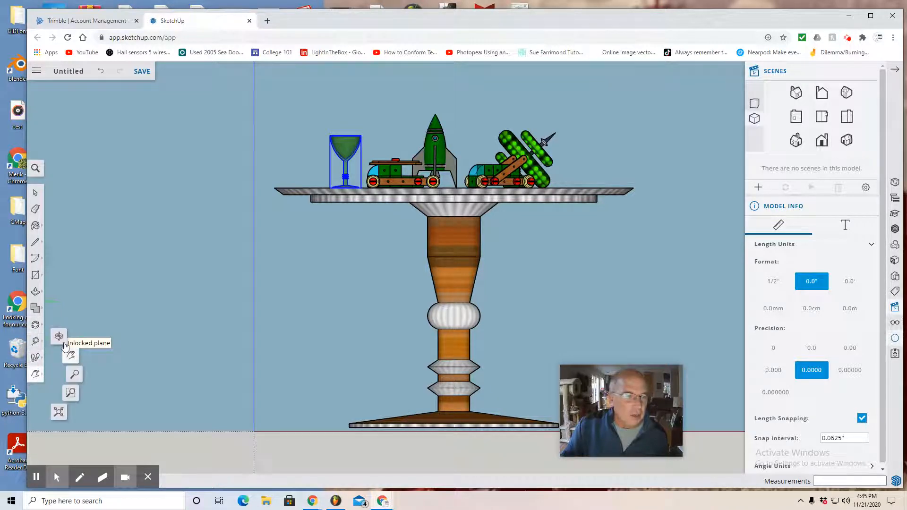
{"action": "left_click", "coordinate": [65, 346]}
{"action": "left_click_drag", "start_coordinate": [91, 330], "coordinate": [330, 329]}
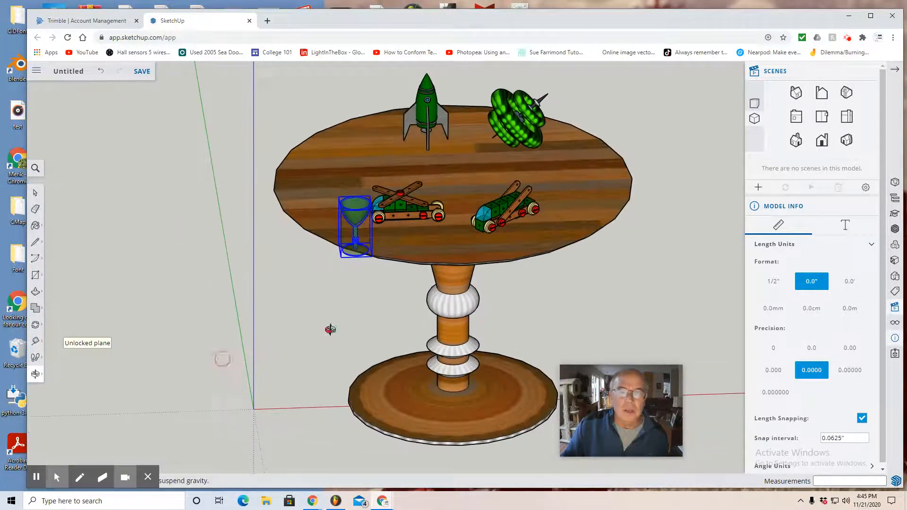
{"action": "left_click", "coordinate": [822, 117]}
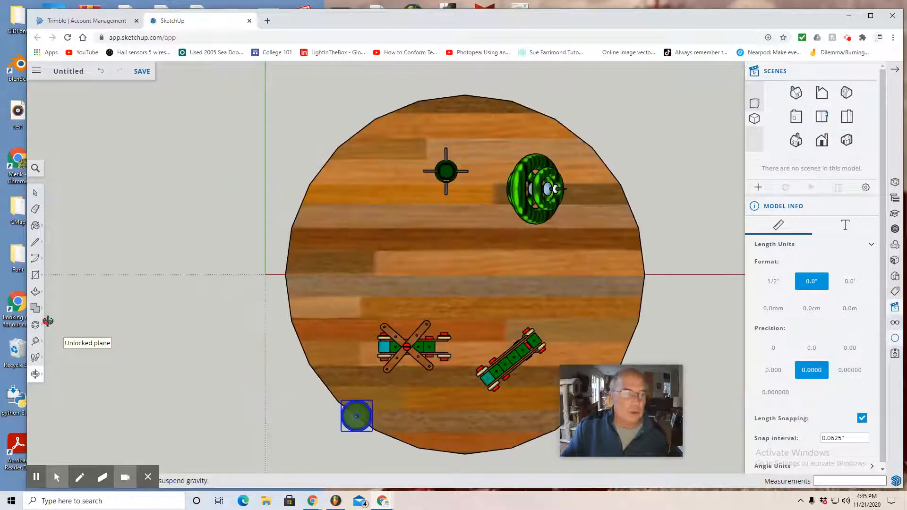
{"action": "left_click", "coordinate": [64, 325]}
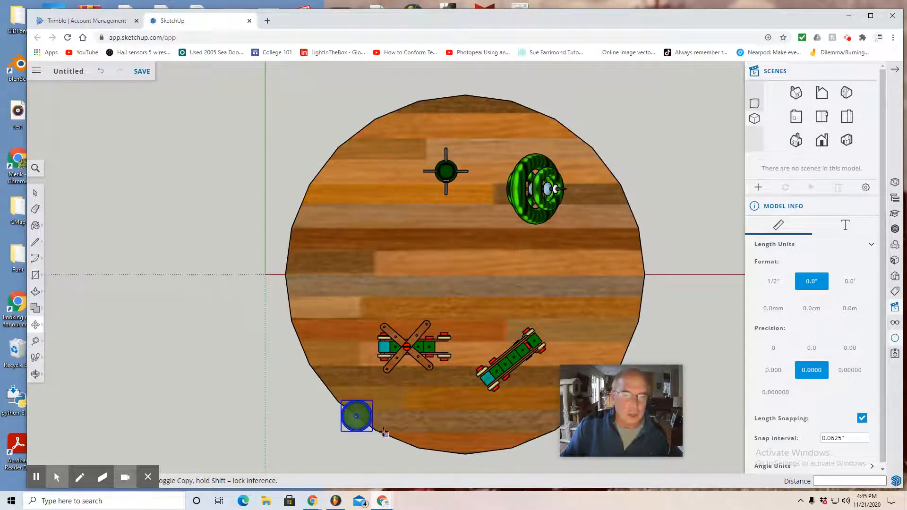
{"action": "left_click", "coordinate": [344, 416]}
{"action": "left_click", "coordinate": [361, 350]}
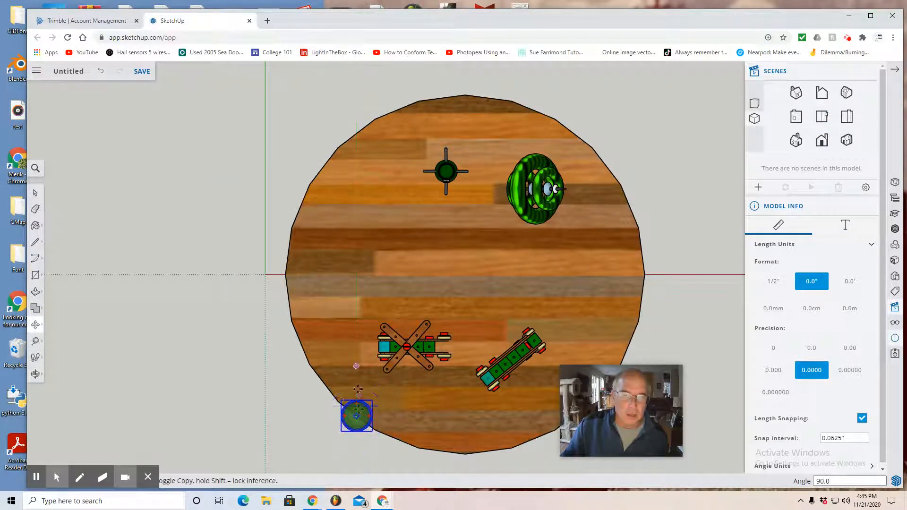
{"action": "left_click", "coordinate": [359, 419]}
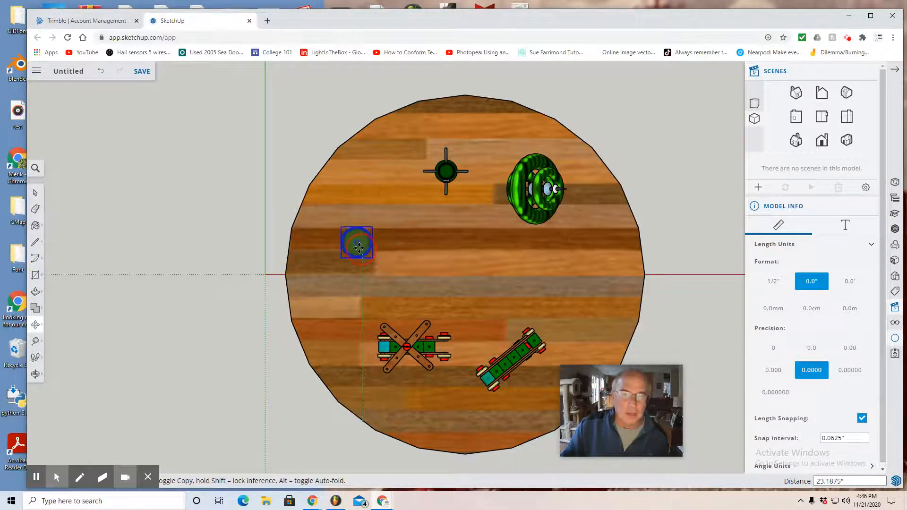
{"action": "left_click", "coordinate": [359, 245]}
{"action": "left_click", "coordinate": [821, 141]}
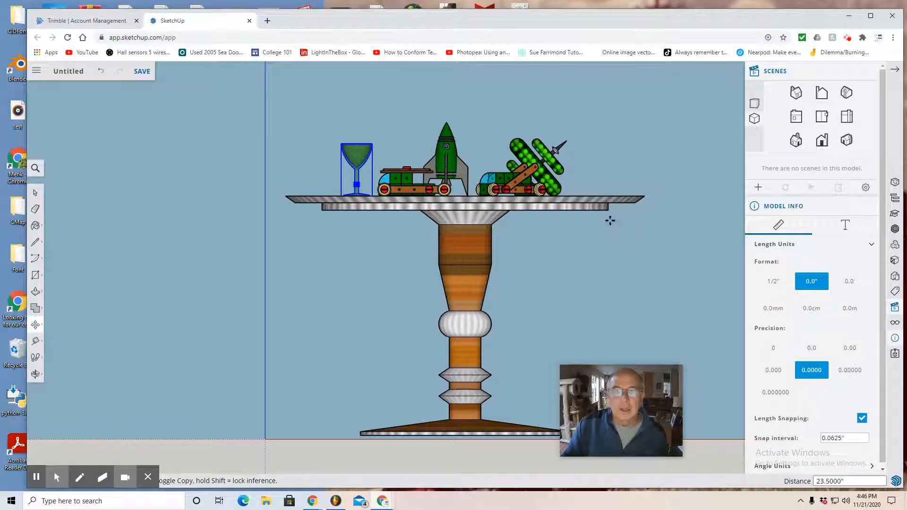
Reopen the SketchUp project on Trimble Connect to insert another file
{"action": "left_click", "coordinate": [36, 71]}
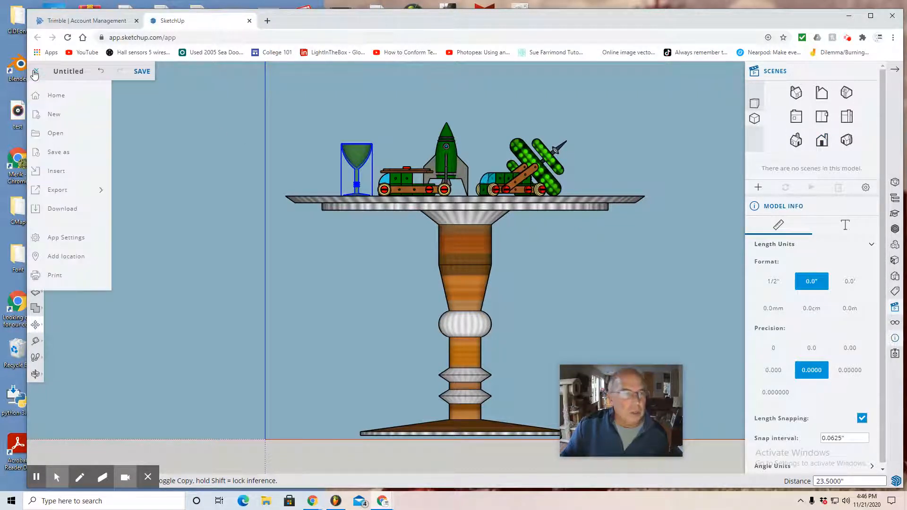
{"action": "left_click", "coordinate": [51, 174]}
{"action": "left_click", "coordinate": [443, 313]}
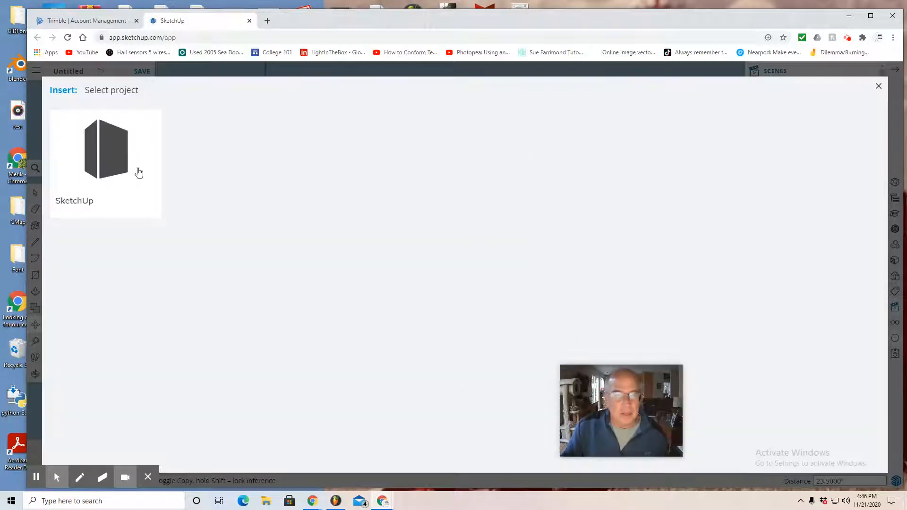
{"action": "left_click", "coordinate": [107, 148]}
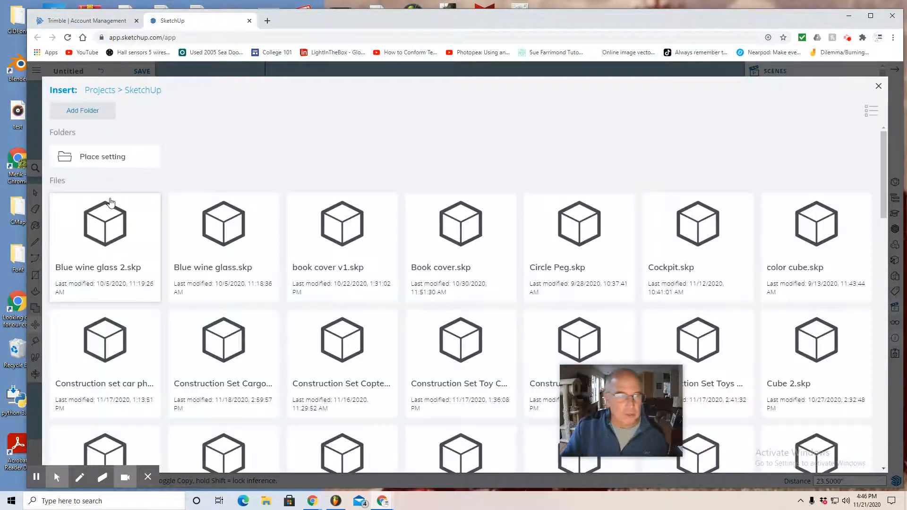
Look through the SketchUp project's file list for another model to insert
{"action": "scroll", "coordinate": [276, 290], "scroll_direction": "down", "scroll_amount": 6}
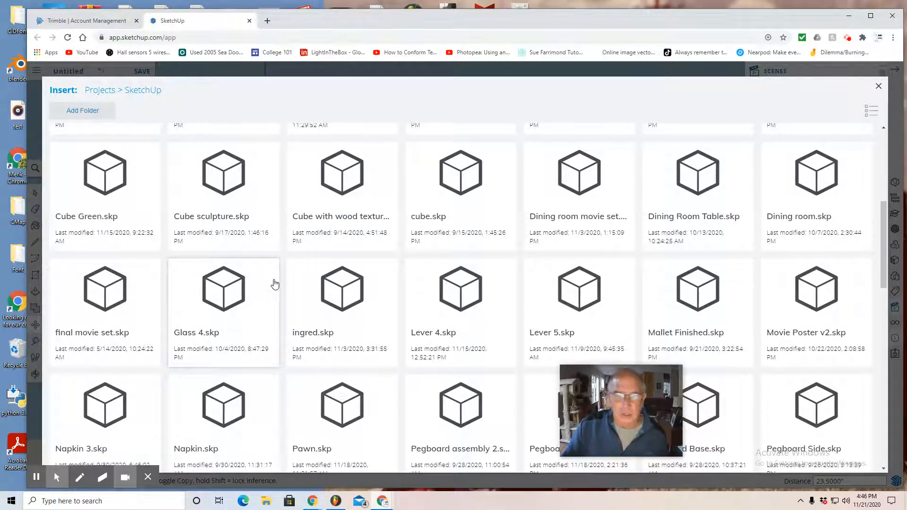
{"action": "scroll", "coordinate": [275, 284], "scroll_direction": "down", "scroll_amount": 3}
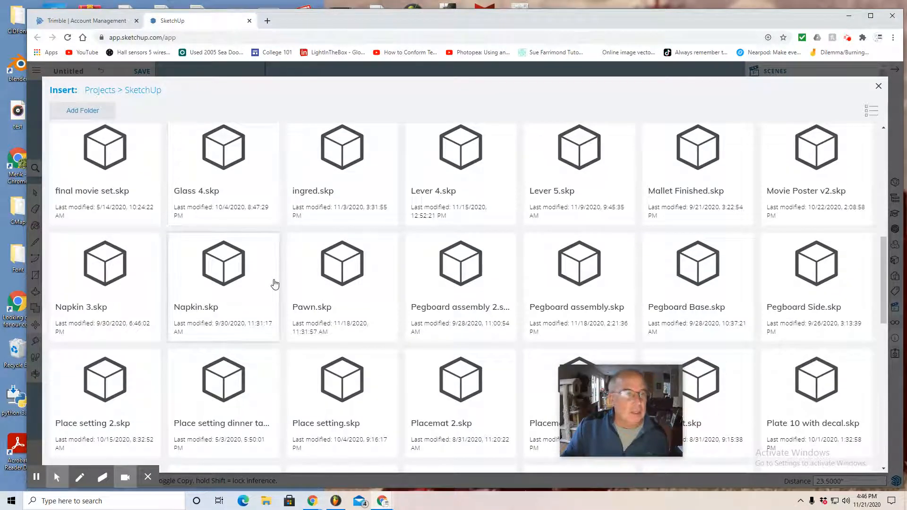
{"action": "scroll", "coordinate": [274, 284], "scroll_direction": "down", "scroll_amount": 3}
{"action": "scroll", "coordinate": [275, 284], "scroll_direction": "down", "scroll_amount": 6}
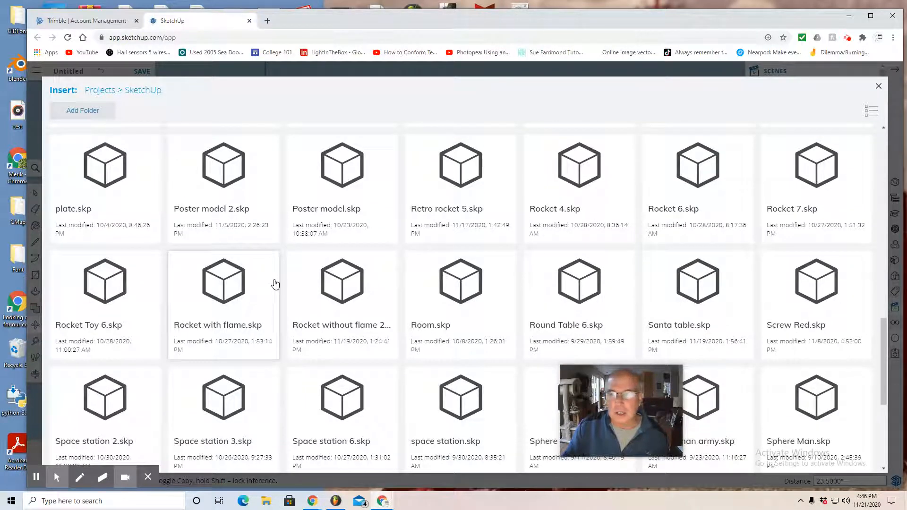
{"action": "scroll", "coordinate": [275, 284], "scroll_direction": "down", "scroll_amount": 3}
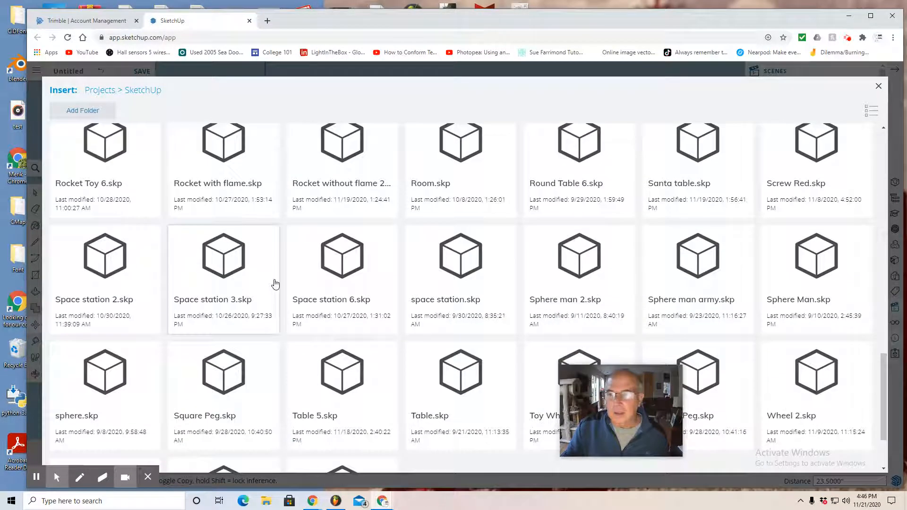
{"action": "scroll", "coordinate": [275, 283], "scroll_direction": "down", "scroll_amount": 3}
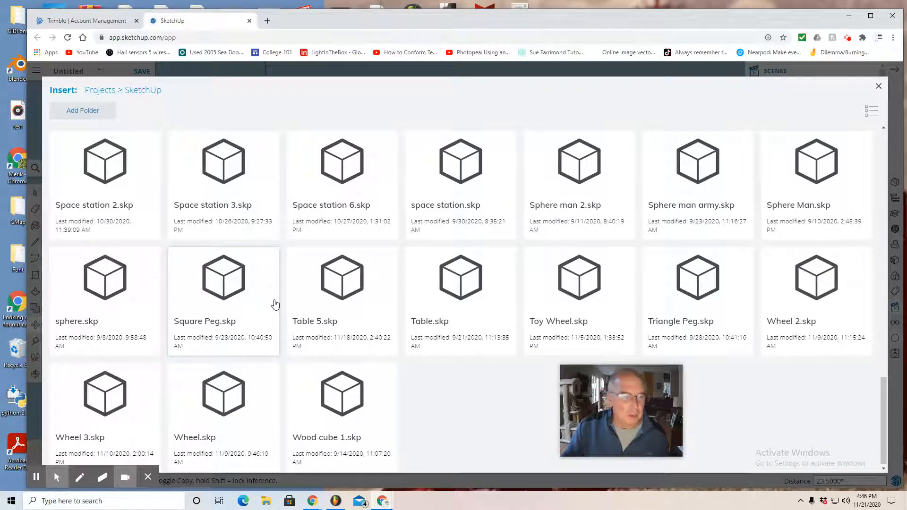
{"action": "scroll", "coordinate": [276, 303], "scroll_direction": "down", "scroll_amount": 1}
{"action": "scroll", "coordinate": [277, 300], "scroll_direction": "up", "scroll_amount": 10}
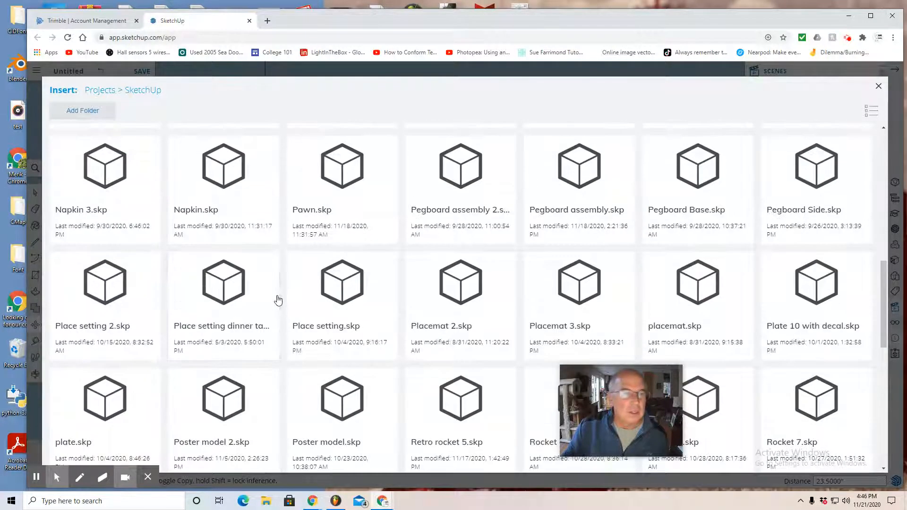
{"action": "scroll", "coordinate": [449, 292], "scroll_direction": "up", "scroll_amount": 5}
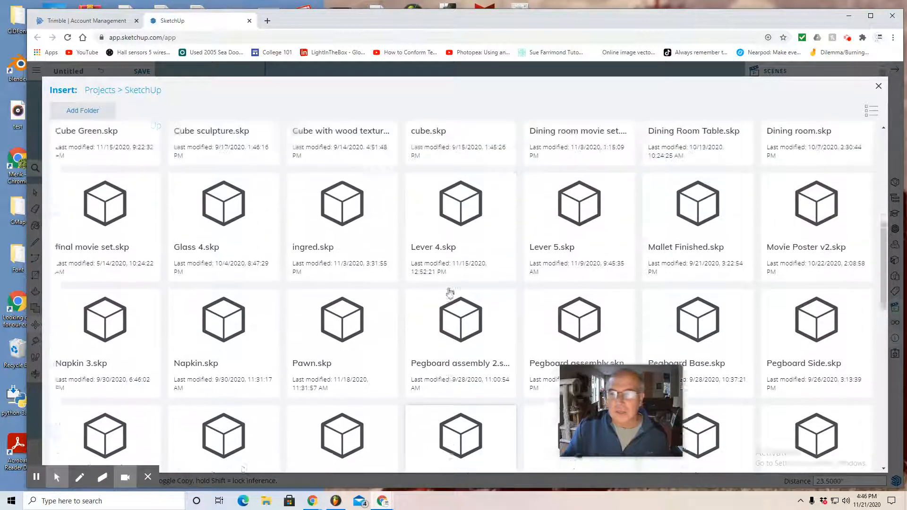
{"action": "scroll", "coordinate": [449, 291], "scroll_direction": "up", "scroll_amount": 5}
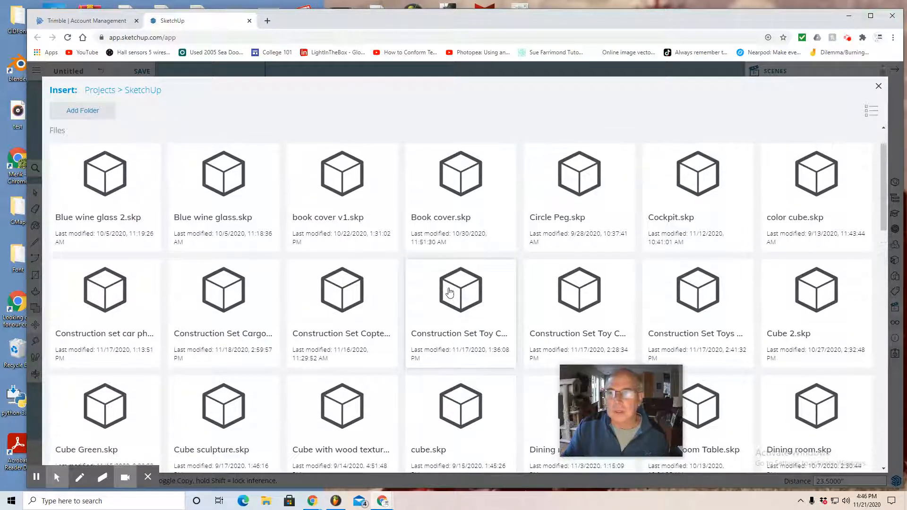
Insert Mallet Finished.skp as a component and place it in mid-air beside the table, clear of the wine glass
{"action": "scroll", "coordinate": [314, 249], "scroll_direction": "down", "scroll_amount": 5}
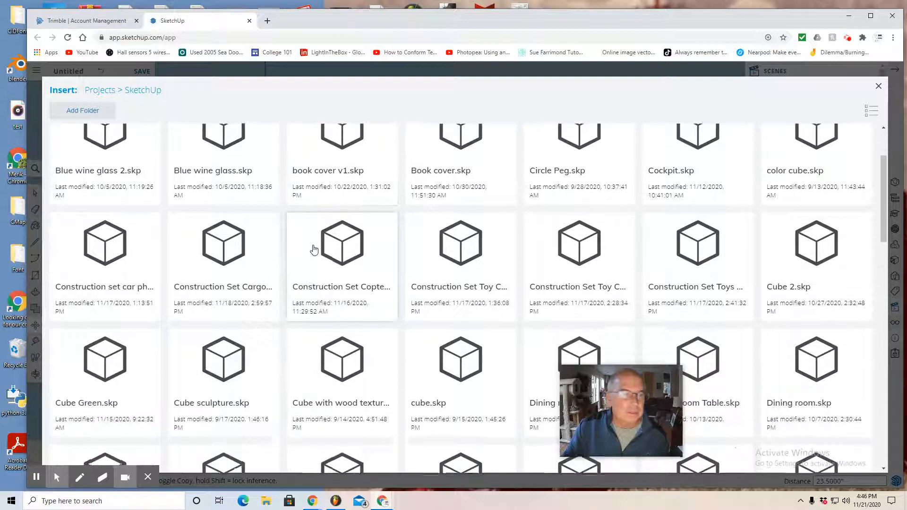
{"action": "scroll", "coordinate": [314, 249], "scroll_direction": "down", "scroll_amount": 1}
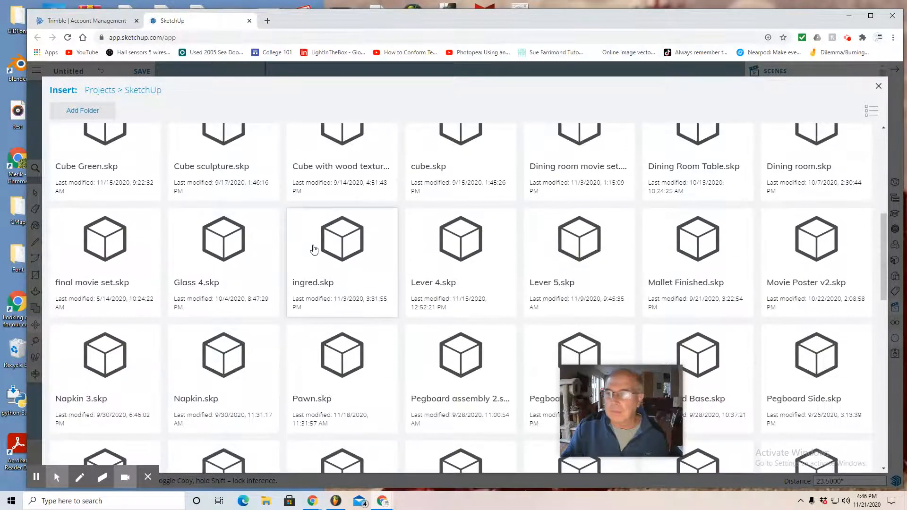
{"action": "scroll", "coordinate": [314, 249], "scroll_direction": "down", "scroll_amount": 1}
{"action": "left_click", "coordinate": [694, 206]}
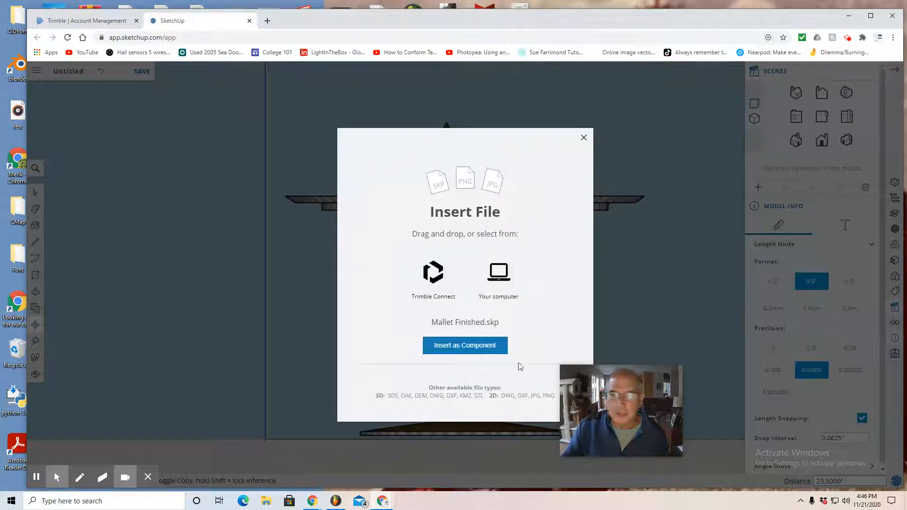
{"action": "left_click", "coordinate": [467, 344]}
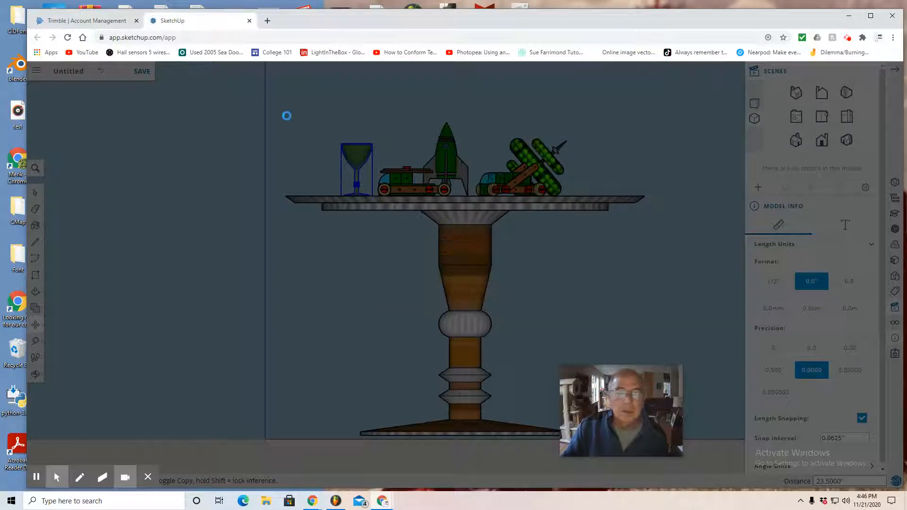
{"action": "left_click_drag", "start_coordinate": [204, 159], "coordinate": [212, 160]}
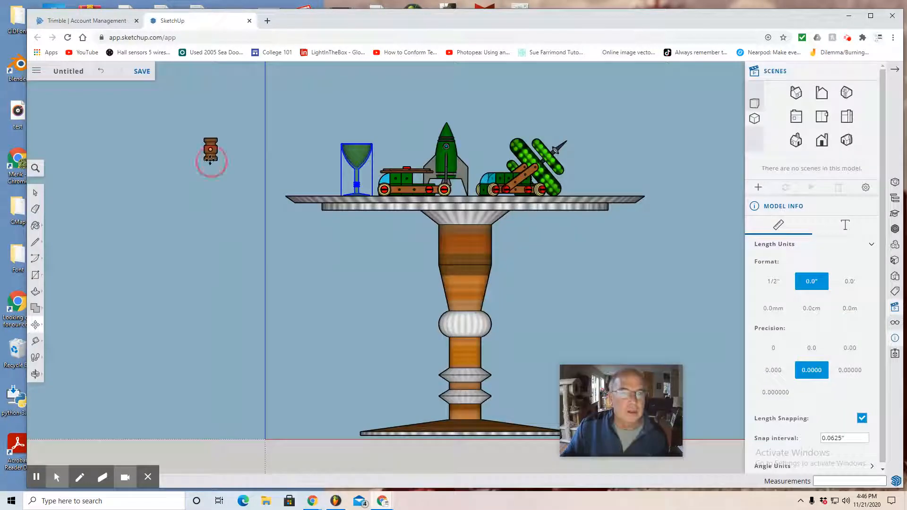
Reopen the SketchUp project on Trimble Connect for another insert and look through its files
{"action": "left_click", "coordinate": [37, 71]}
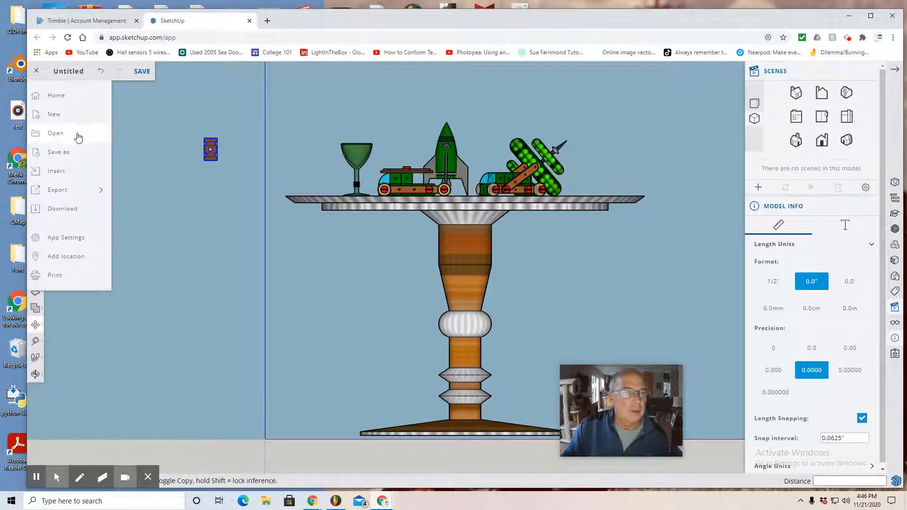
{"action": "left_click", "coordinate": [61, 170]}
{"action": "left_click", "coordinate": [423, 304]}
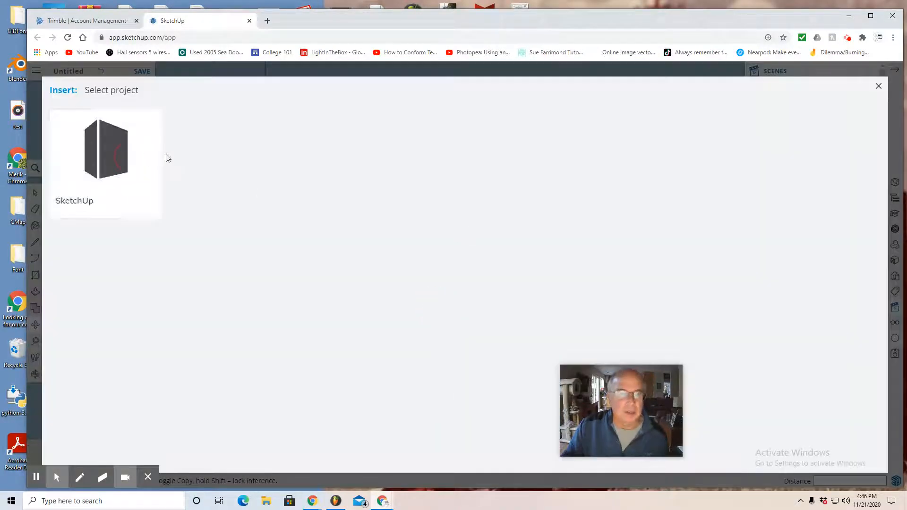
{"action": "left_click", "coordinate": [131, 159]}
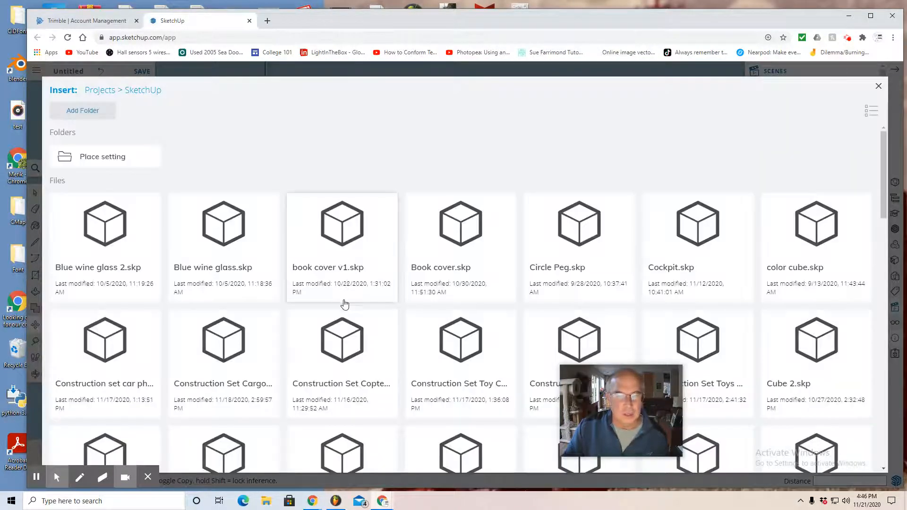
{"action": "scroll", "coordinate": [343, 297], "scroll_direction": "down", "scroll_amount": 14}
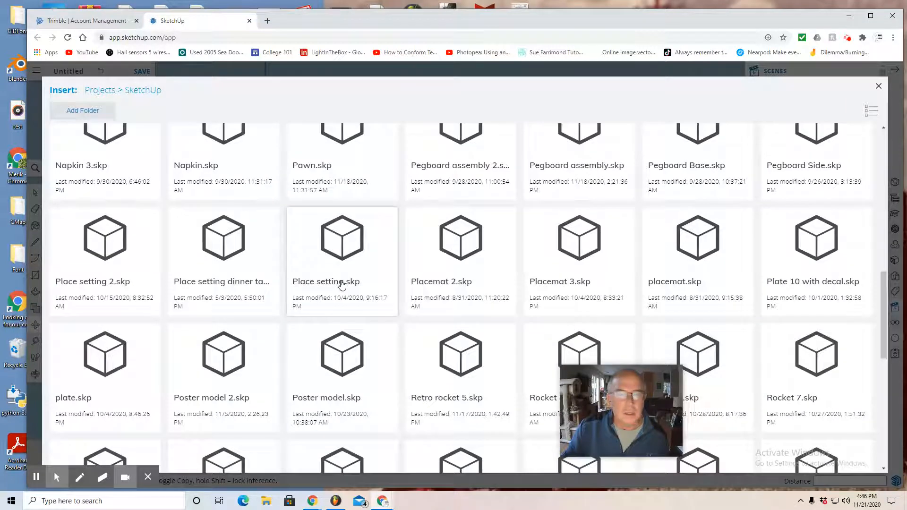
{"action": "scroll", "coordinate": [342, 284], "scroll_direction": "down", "scroll_amount": 2}
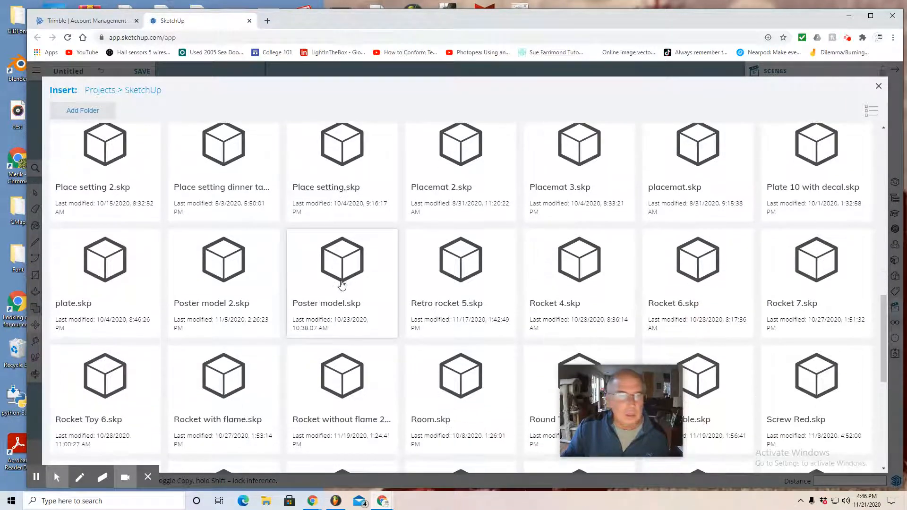
{"action": "scroll", "coordinate": [342, 284], "scroll_direction": "down", "scroll_amount": 2}
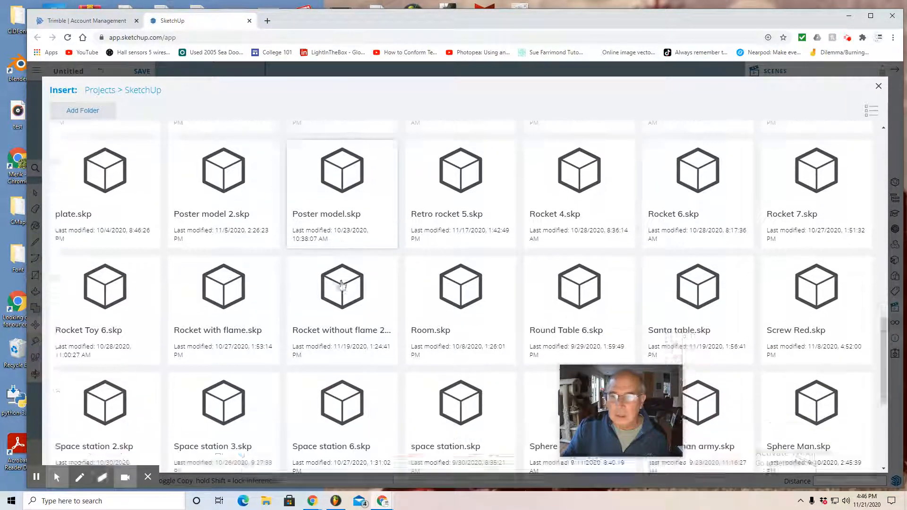
{"action": "scroll", "coordinate": [342, 283], "scroll_direction": "down", "scroll_amount": 2}
{"action": "scroll", "coordinate": [342, 284], "scroll_direction": "down", "scroll_amount": 2}
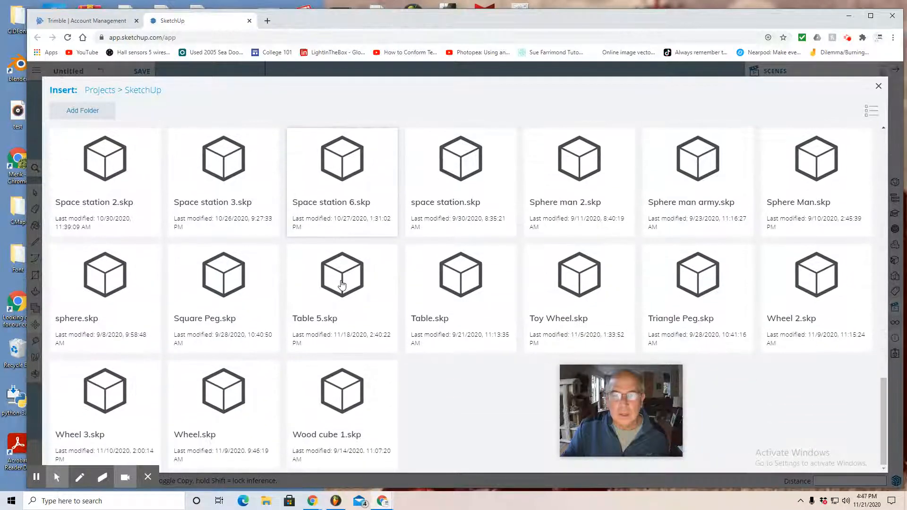
{"action": "scroll", "coordinate": [340, 284], "scroll_direction": "up", "scroll_amount": 10}
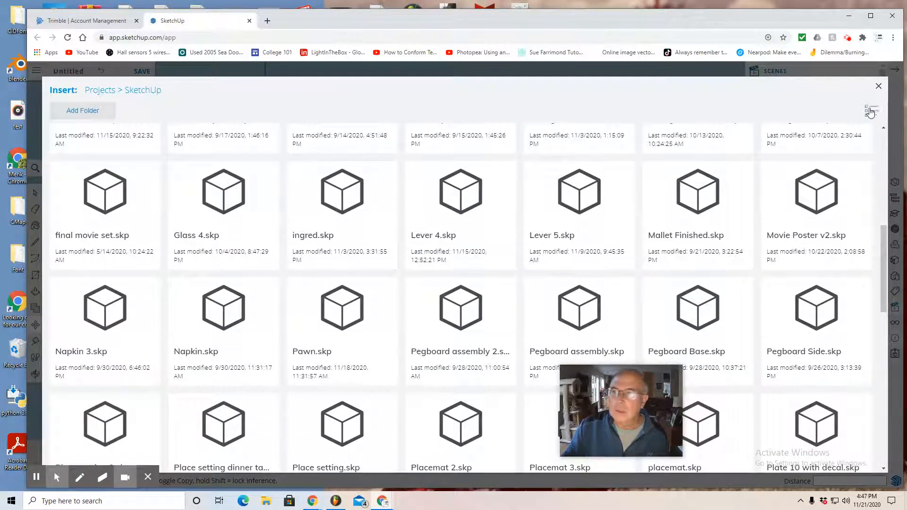
Show the project files as a list and insert Pegboard assembly 2.skp as a component in mid-air above the wine glass
{"action": "left_click", "coordinate": [869, 112]}
{"action": "scroll", "coordinate": [212, 297], "scroll_direction": "down", "scroll_amount": 6}
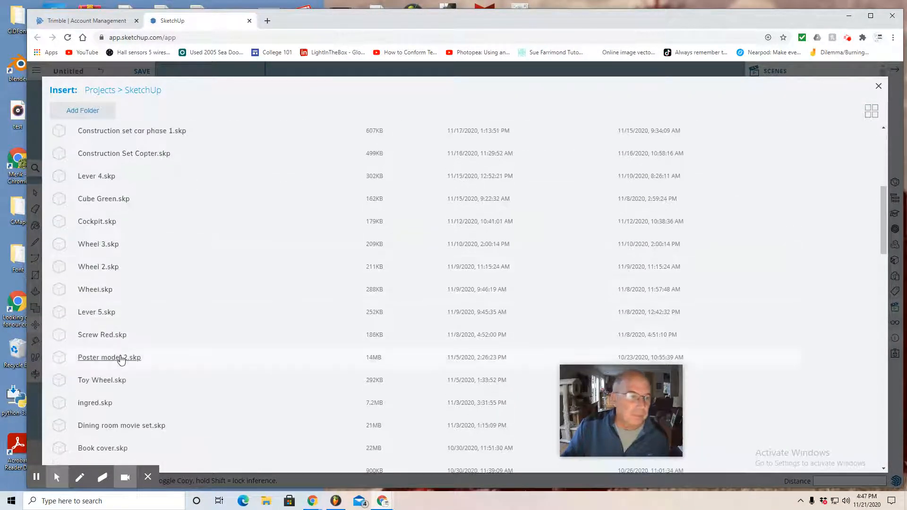
{"action": "scroll", "coordinate": [129, 290], "scroll_direction": "down", "scroll_amount": 5}
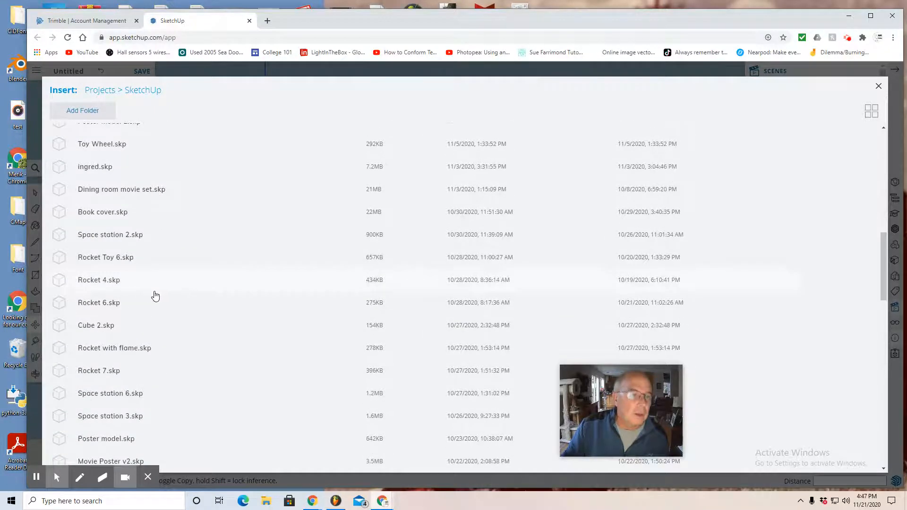
{"action": "scroll", "coordinate": [157, 268], "scroll_direction": "down", "scroll_amount": 3}
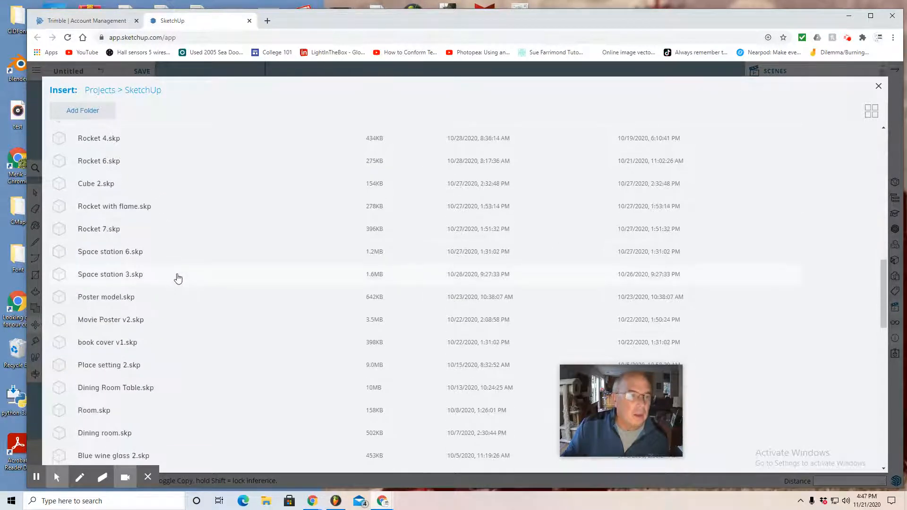
{"action": "scroll", "coordinate": [178, 279], "scroll_direction": "down", "scroll_amount": 3}
{"action": "scroll", "coordinate": [179, 278], "scroll_direction": "down", "scroll_amount": 3}
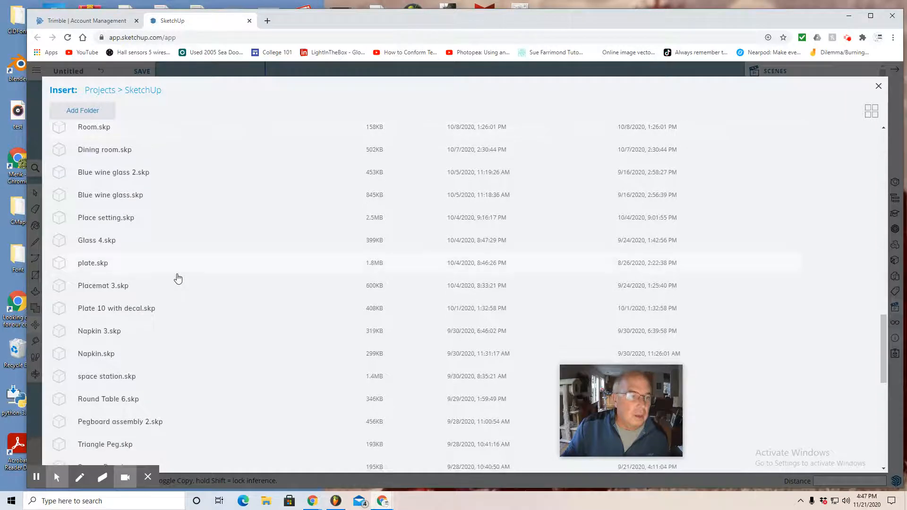
{"action": "scroll", "coordinate": [178, 279], "scroll_direction": "down", "scroll_amount": 2}
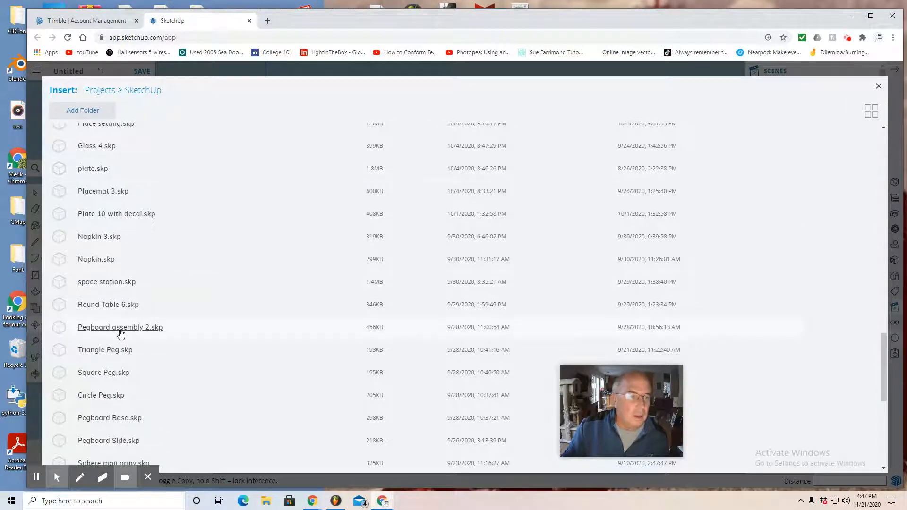
{"action": "left_click", "coordinate": [121, 333]}
{"action": "left_click", "coordinate": [475, 349]}
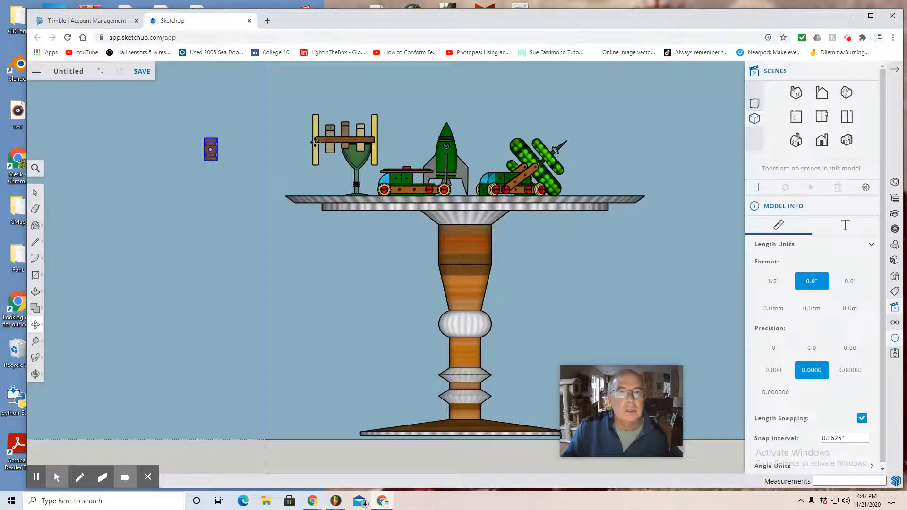
{"action": "left_click", "coordinate": [294, 101]}
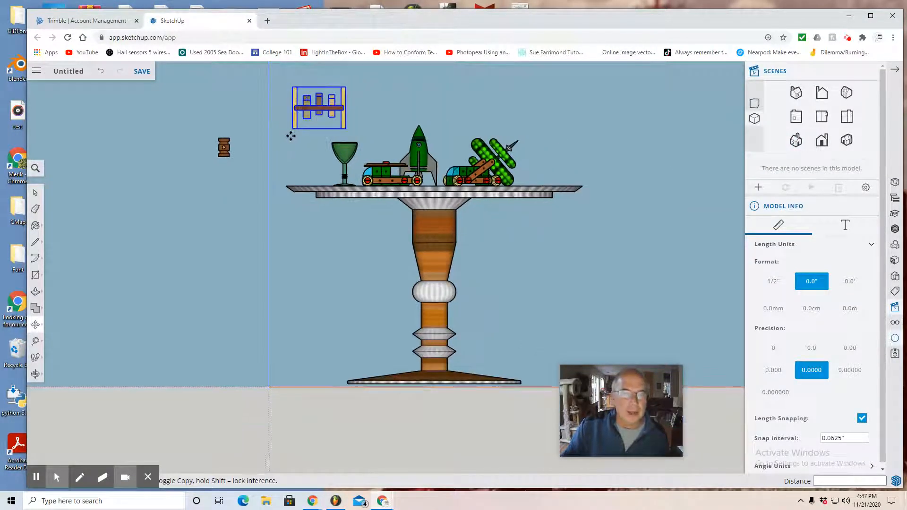
Move the pegboard assembly about 18.73" from its bottom edge so that its base sits at tabletop height
{"action": "scroll", "coordinate": [292, 136], "scroll_direction": "up", "scroll_amount": 2}
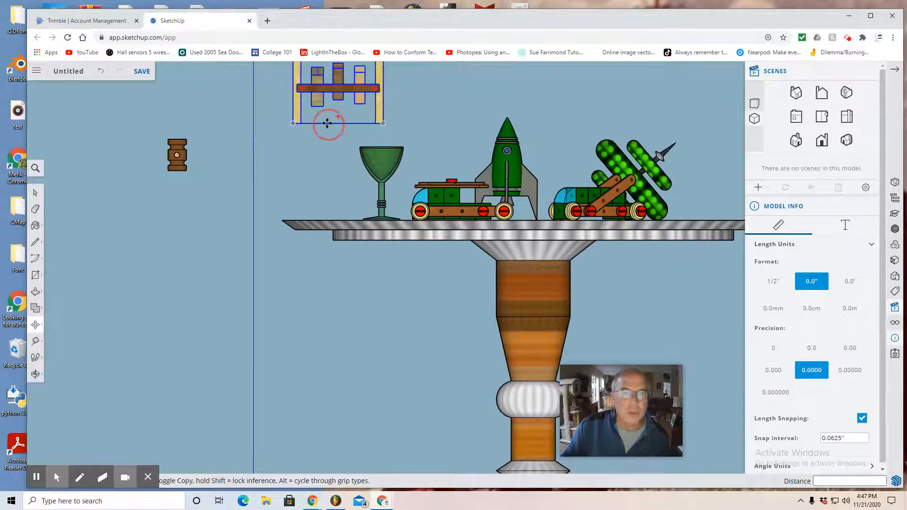
{"action": "left_click", "coordinate": [327, 123]}
{"action": "left_click", "coordinate": [349, 219]}
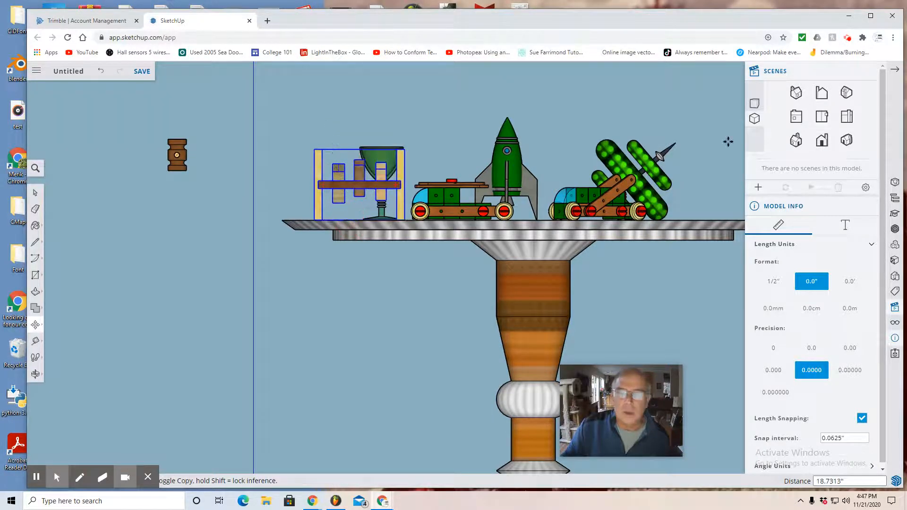
In the top view, move the pegboard assembly about 33.56" across the tabletop to between the space station and the car
{"action": "left_click", "coordinate": [826, 123]}
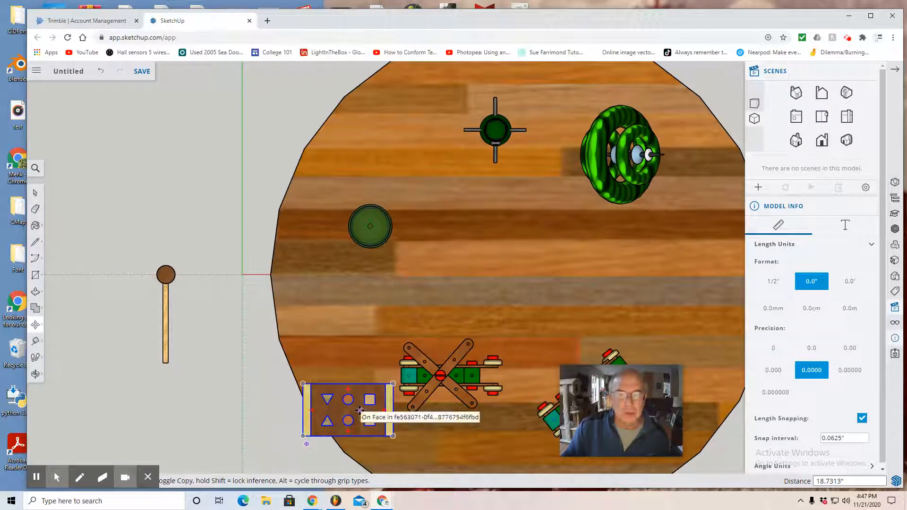
{"action": "left_click", "coordinate": [361, 410]}
{"action": "left_click", "coordinate": [713, 258]}
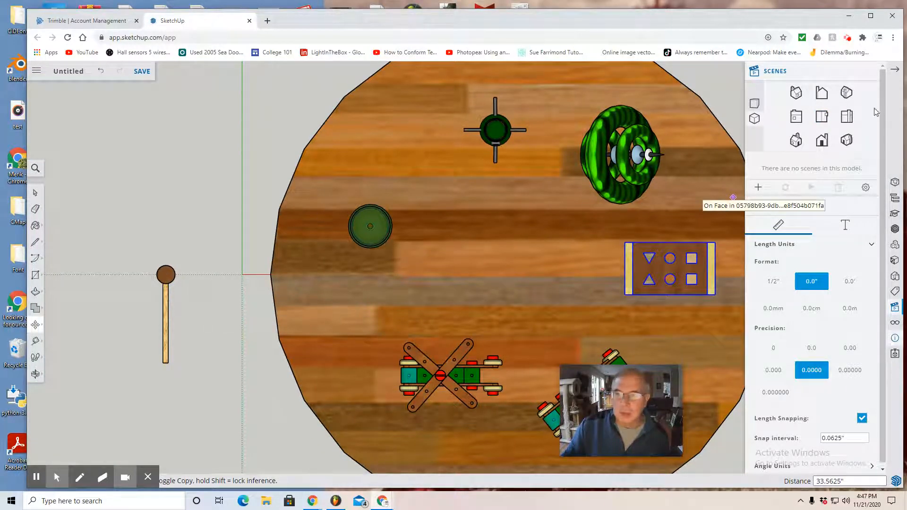
In the front view, rotate the mallet 90° so its upright head lies on its side
{"action": "left_click", "coordinate": [795, 119]}
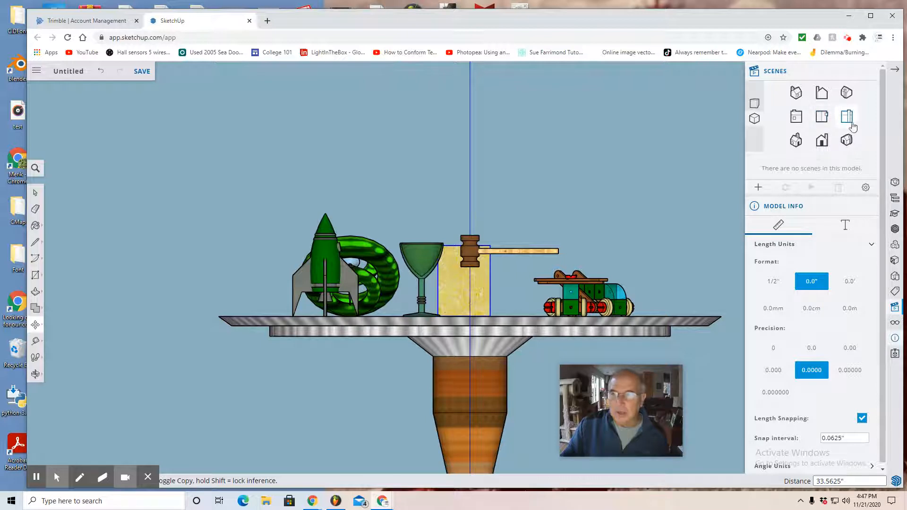
{"action": "left_click", "coordinate": [821, 144]}
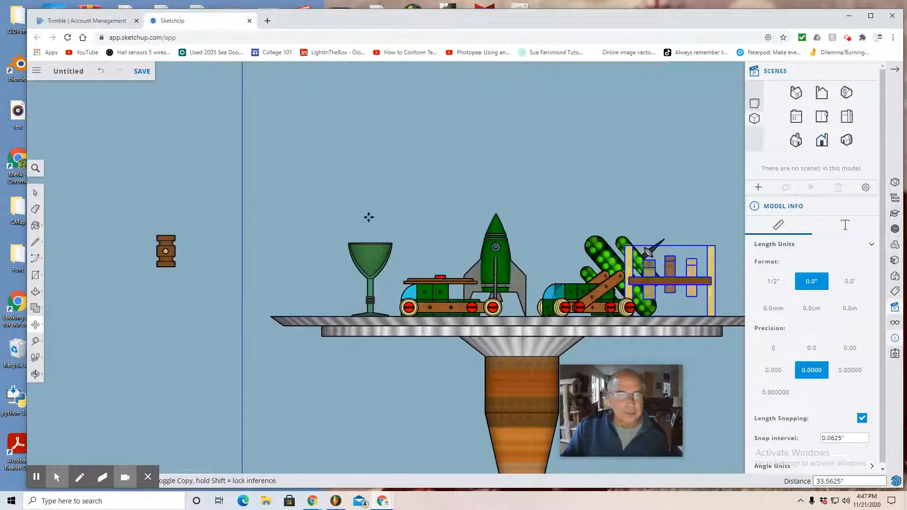
{"action": "left_click", "coordinate": [37, 331]}
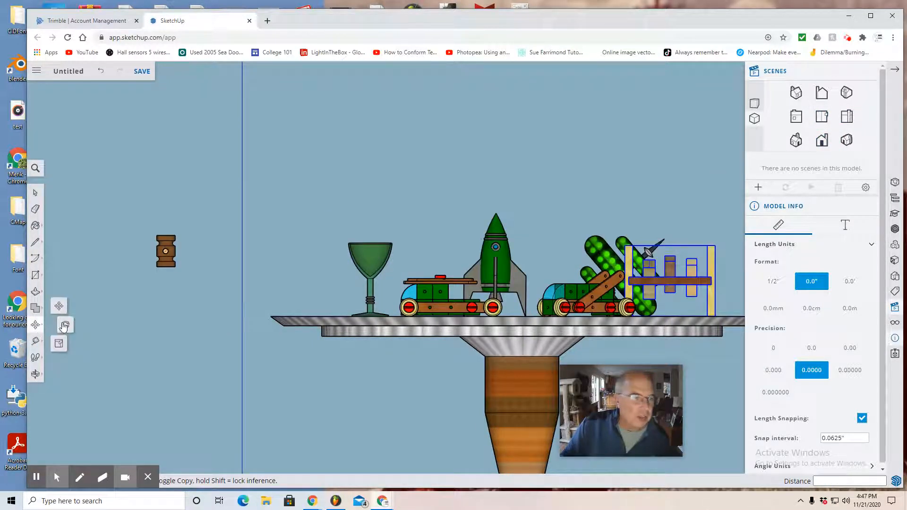
{"action": "left_click", "coordinate": [61, 326]}
{"action": "scroll", "coordinate": [144, 286], "scroll_direction": "down", "scroll_amount": 1}
{"action": "scroll", "coordinate": [144, 287], "scroll_direction": "down", "scroll_amount": 2}
{"action": "scroll", "coordinate": [154, 270], "scroll_direction": "up", "scroll_amount": 5}
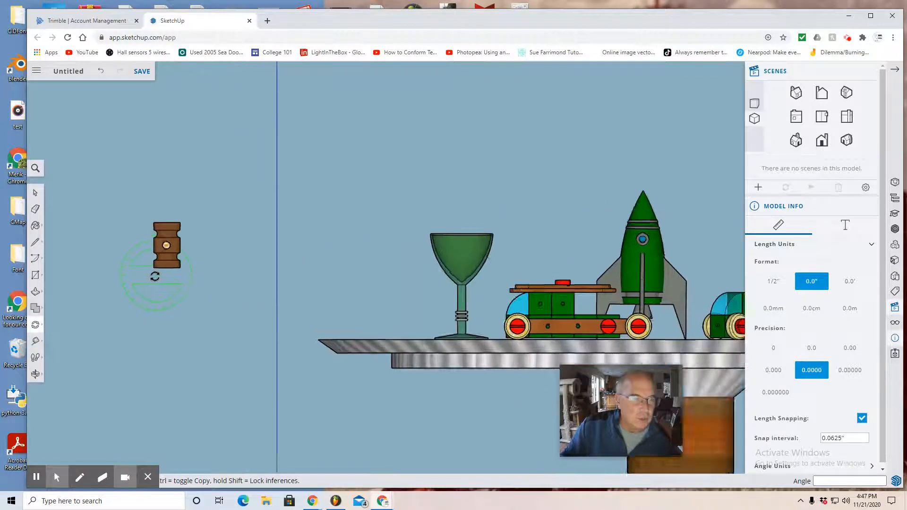
{"action": "left_click", "coordinate": [195, 284]}
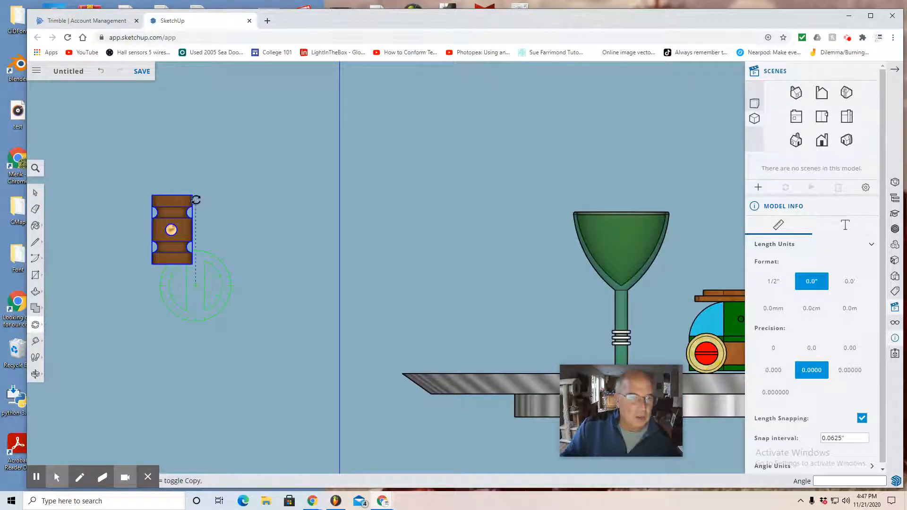
{"action": "left_click", "coordinate": [197, 182]}
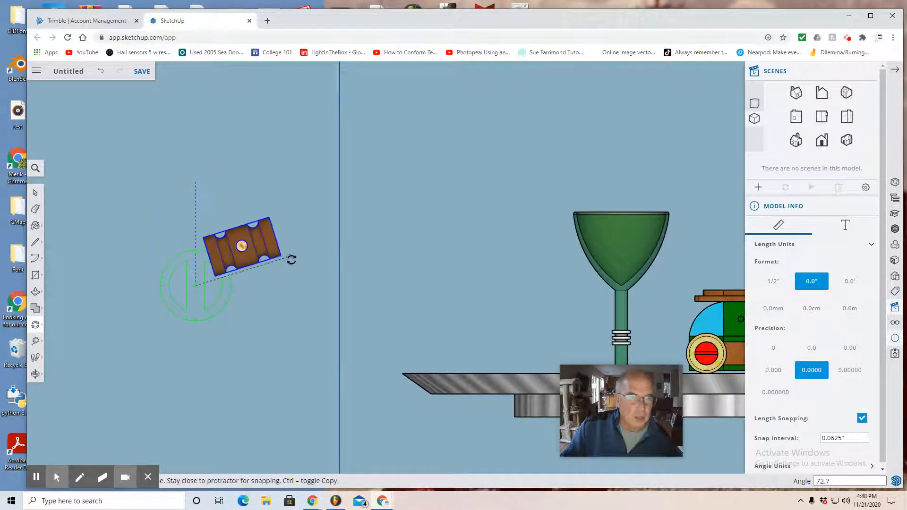
{"action": "left_click", "coordinate": [292, 287]}
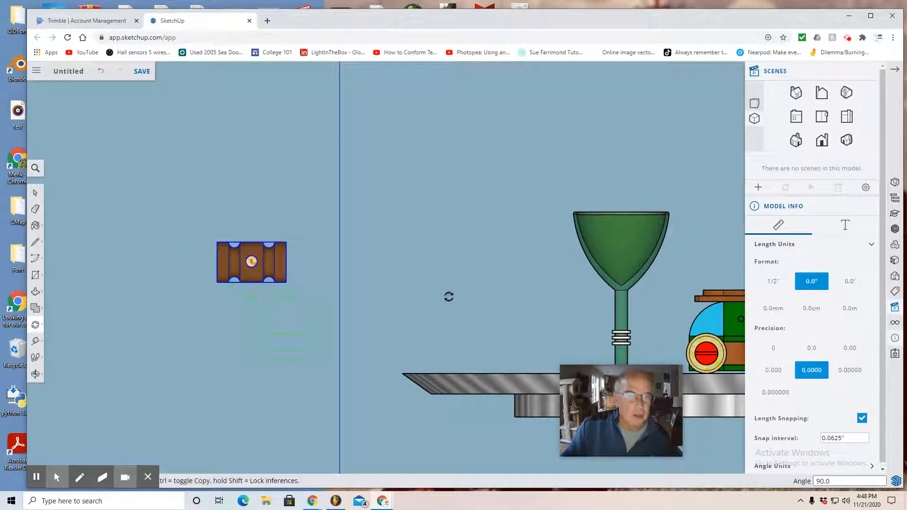
In the left view, move the mallet about 7.63" diagonally down so its head rests at tabletop height beside the wine glass
{"action": "left_click", "coordinate": [796, 117]}
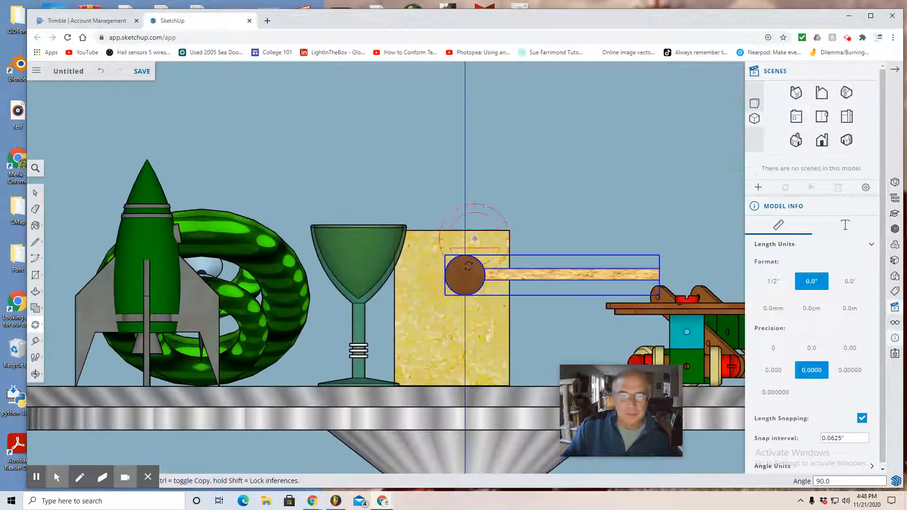
{"action": "left_click", "coordinate": [35, 193]}
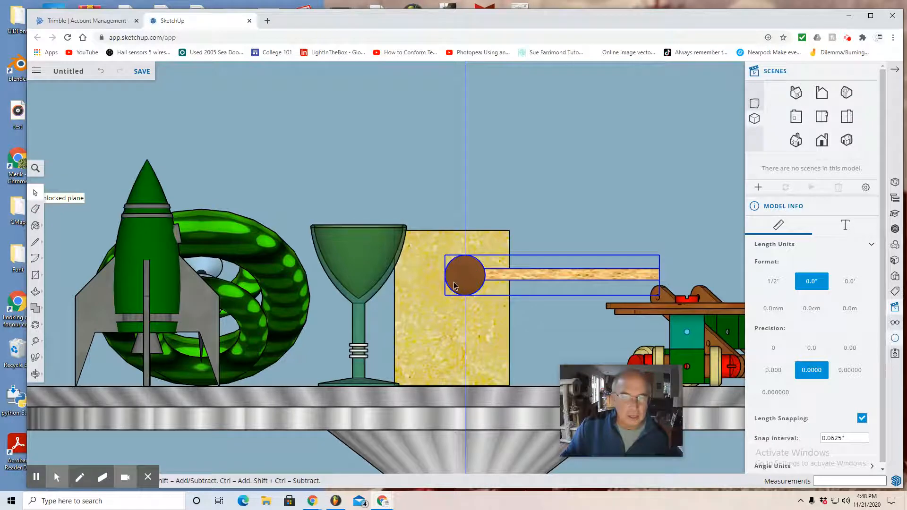
{"action": "left_click", "coordinate": [46, 324]}
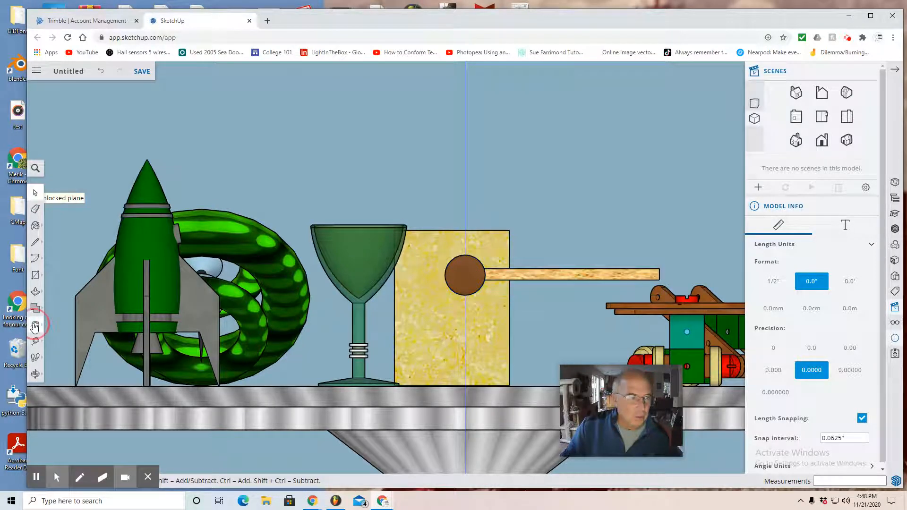
{"action": "left_click", "coordinate": [35, 324]}
{"action": "left_click", "coordinate": [464, 282]}
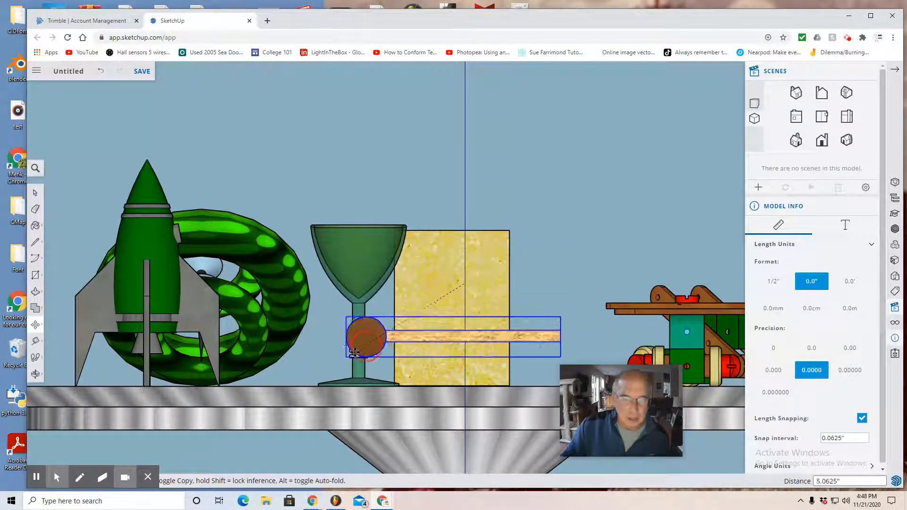
{"action": "left_click", "coordinate": [371, 402]}
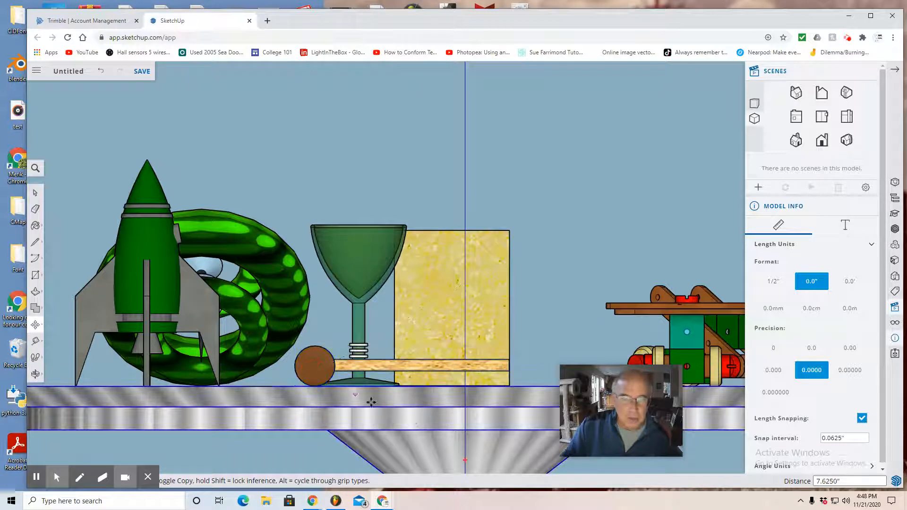
{"action": "scroll", "coordinate": [411, 408], "scroll_direction": "up", "scroll_amount": 1}
{"action": "scroll", "coordinate": [398, 399], "scroll_direction": "down", "scroll_amount": 3}
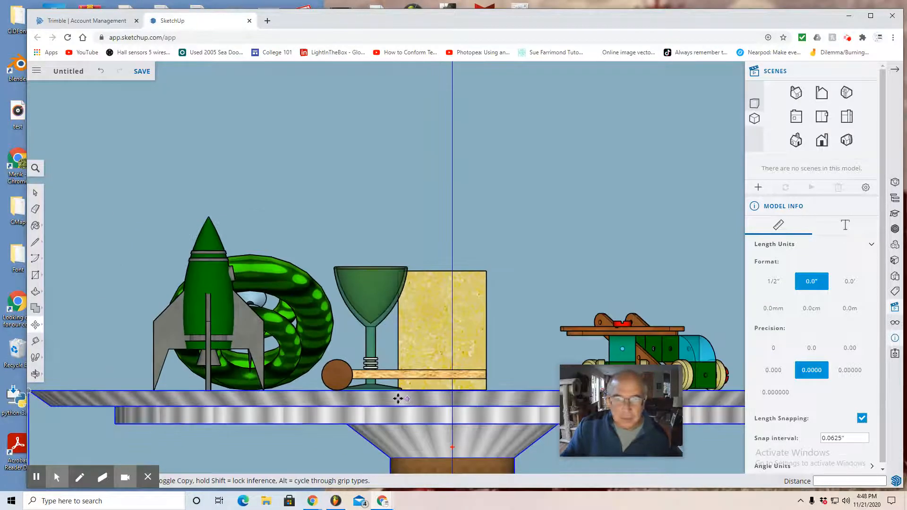
Select the mallet and rotate it about 3.9° so the end of its handle tilts down to the tabletop
{"action": "left_click", "coordinate": [36, 326]}
{"action": "left_click", "coordinate": [61, 326]}
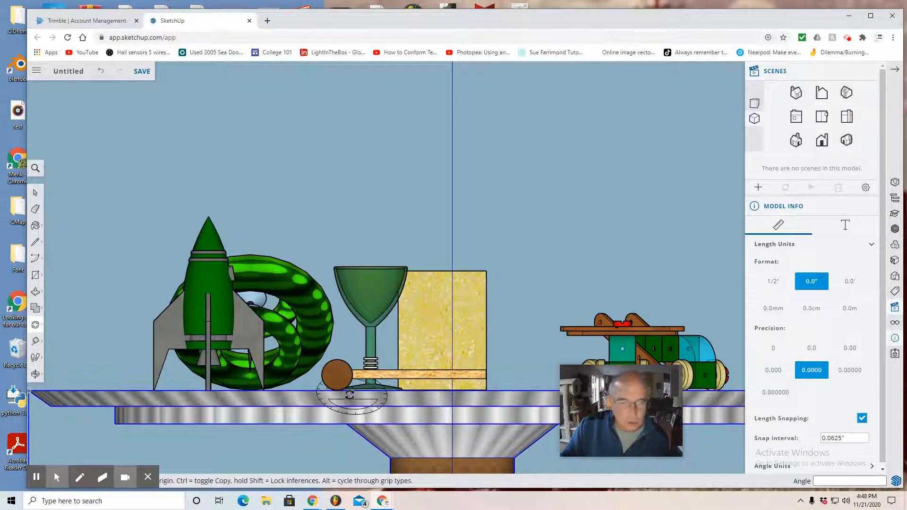
{"action": "left_click", "coordinate": [35, 193]}
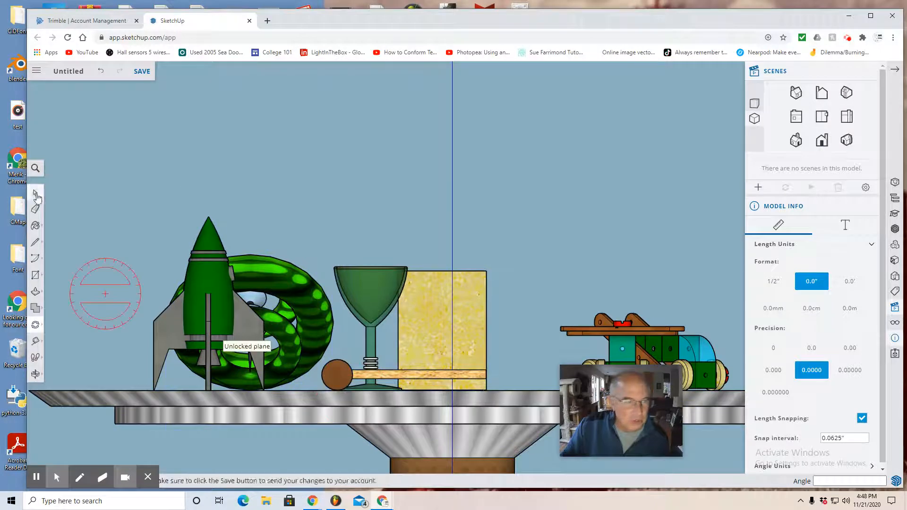
{"action": "left_click", "coordinate": [333, 376]}
{"action": "left_click", "coordinate": [36, 326]}
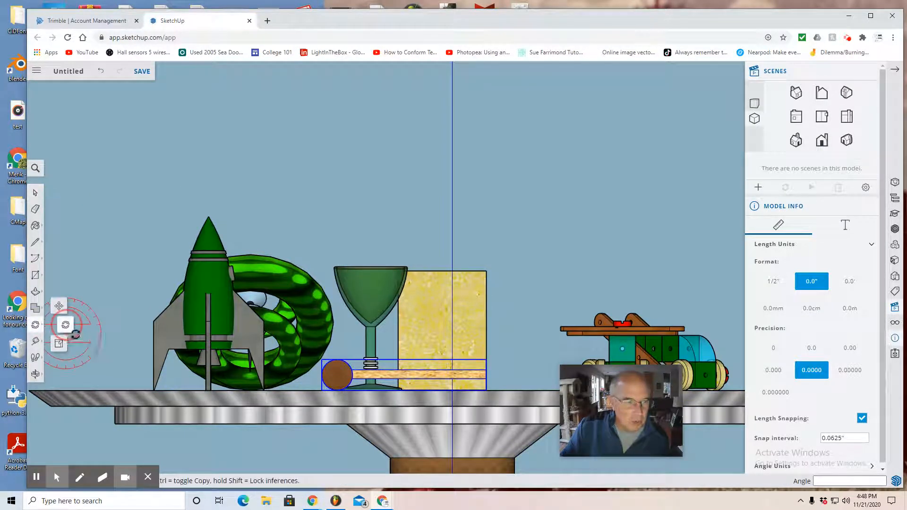
{"action": "left_click", "coordinate": [62, 325]}
{"action": "scroll", "coordinate": [331, 387], "scroll_direction": "down", "scroll_amount": 2}
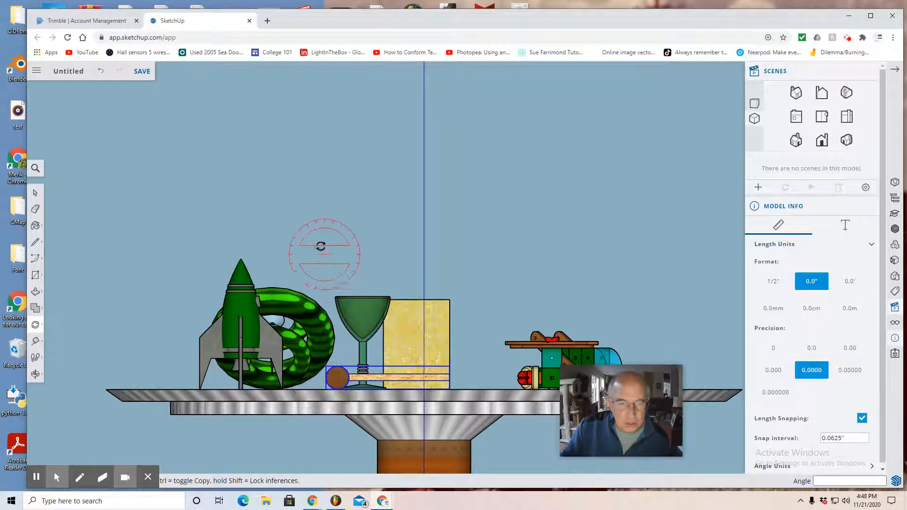
{"action": "left_click", "coordinate": [325, 436]}
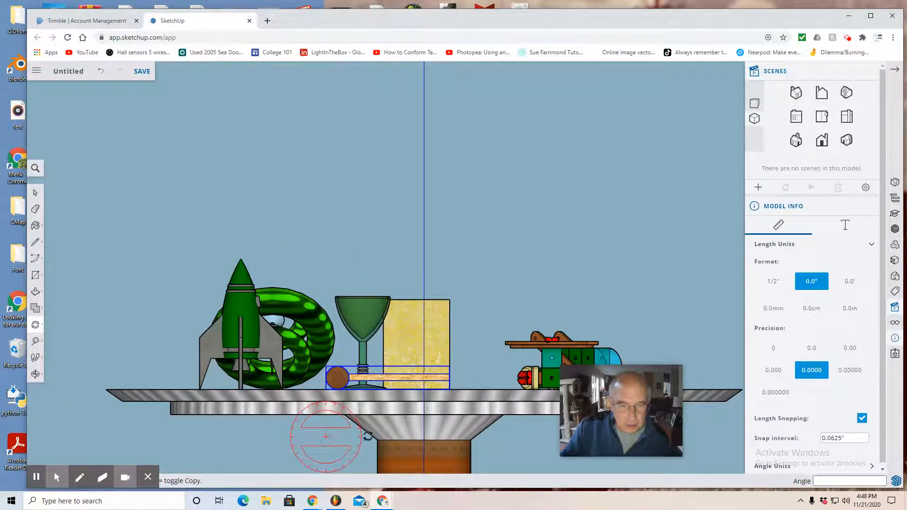
{"action": "left_click", "coordinate": [413, 437]}
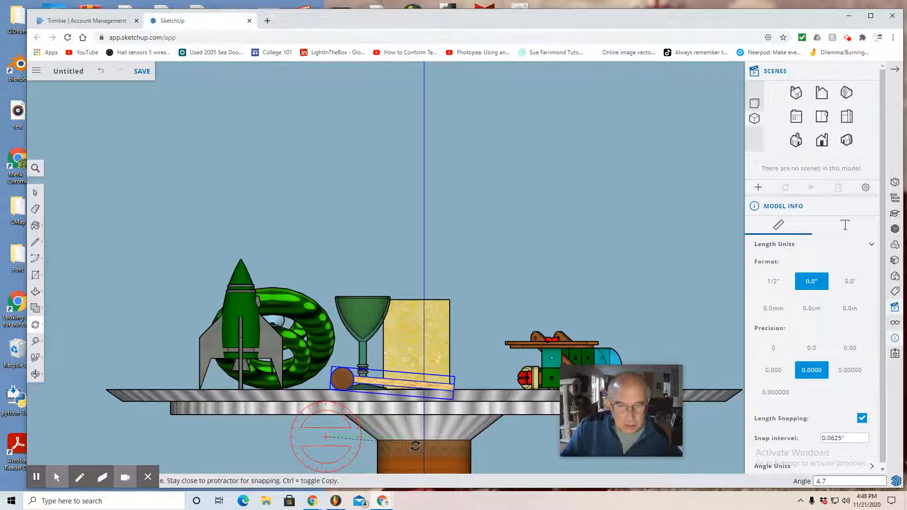
{"action": "scroll", "coordinate": [420, 445], "scroll_direction": "down", "scroll_amount": 3}
{"action": "scroll", "coordinate": [420, 445], "scroll_direction": "up", "scroll_amount": 4}
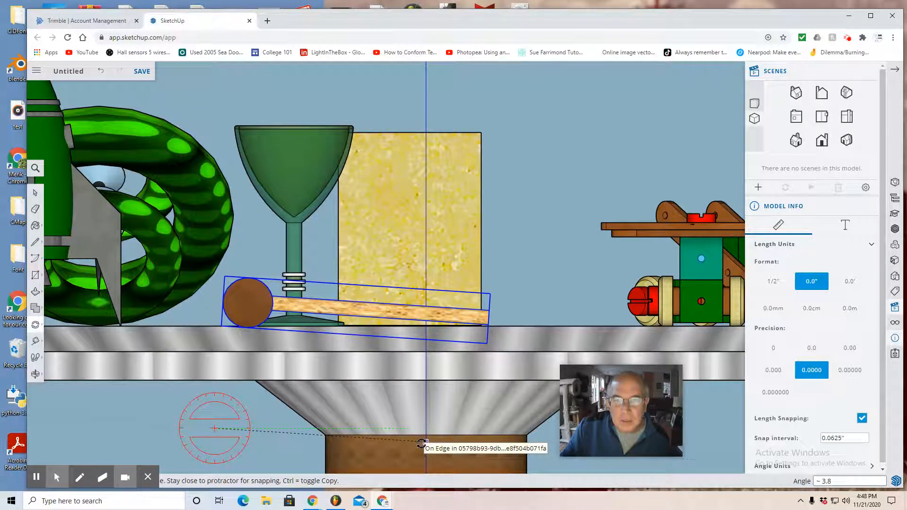
{"action": "left_click", "coordinate": [422, 444]}
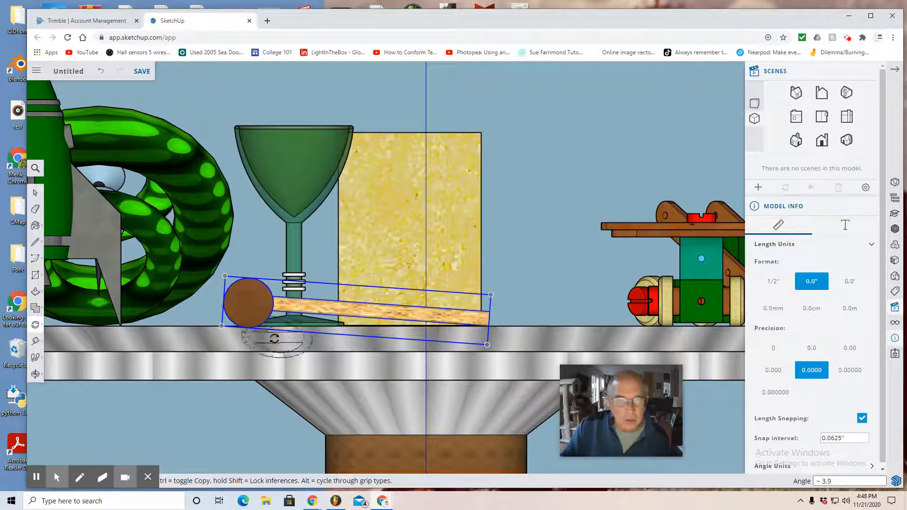
{"action": "scroll", "coordinate": [254, 373], "scroll_direction": "up", "scroll_amount": 3}
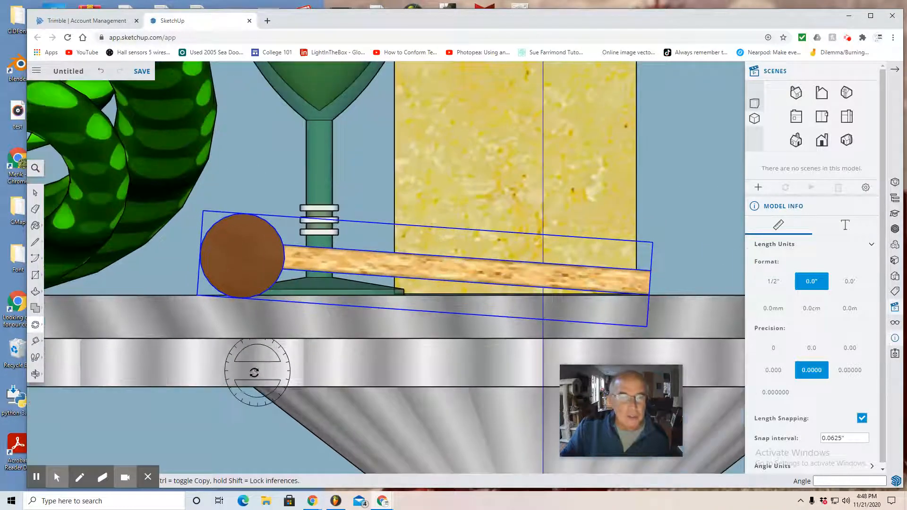
{"action": "scroll", "coordinate": [254, 372], "scroll_direction": "down", "scroll_amount": 2}
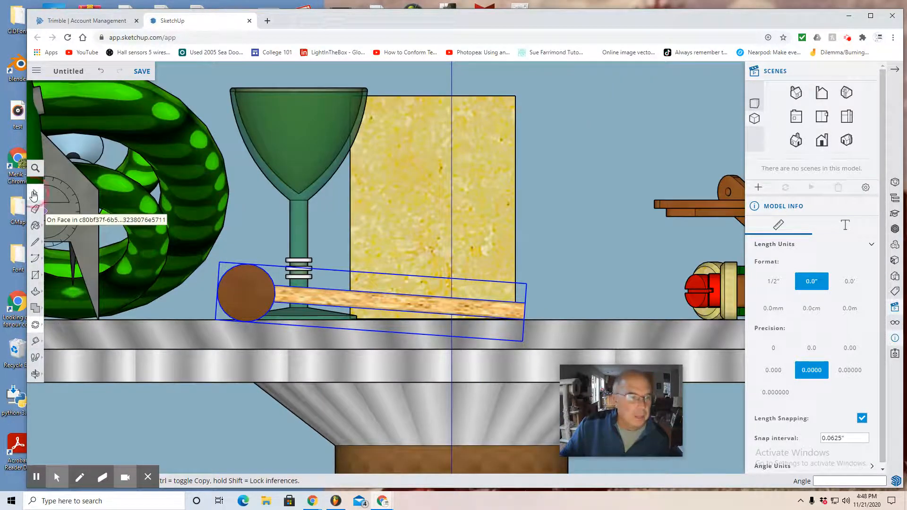
Nudge the tilted mallet about 0.125" so its head sits on the tabletop line
{"action": "left_click", "coordinate": [36, 325]}
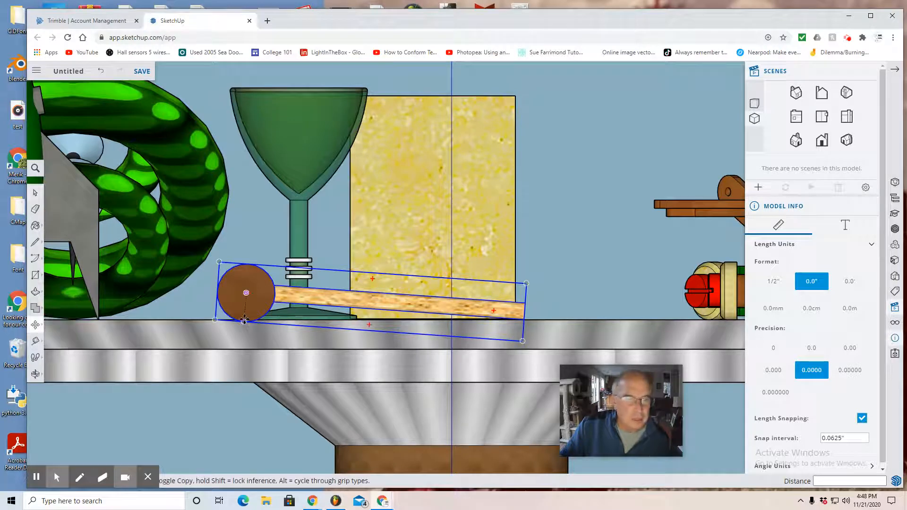
{"action": "scroll", "coordinate": [248, 312], "scroll_direction": "down", "scroll_amount": 1}
{"action": "scroll", "coordinate": [257, 314], "scroll_direction": "up", "scroll_amount": 4}
{"action": "left_click", "coordinate": [266, 315]}
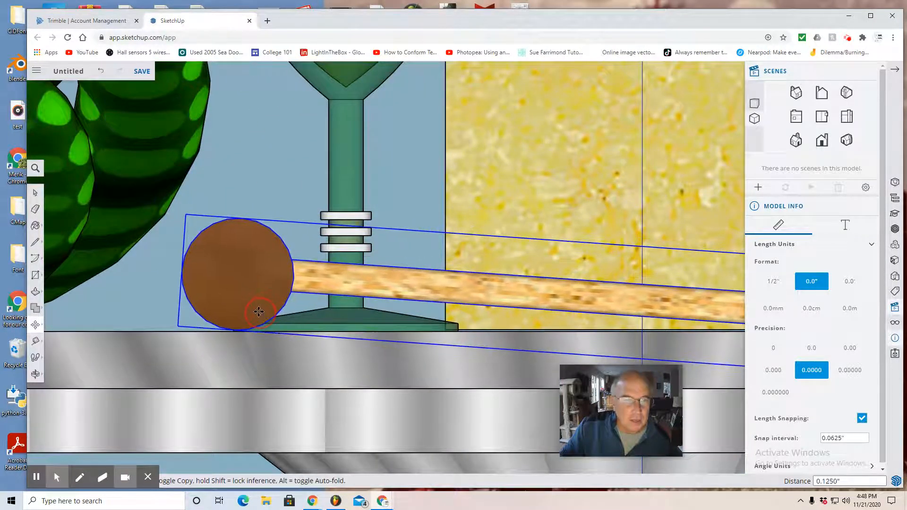
{"action": "scroll", "coordinate": [278, 344], "scroll_direction": "up", "scroll_amount": 3}
{"action": "scroll", "coordinate": [327, 369], "scroll_direction": "down", "scroll_amount": 5}
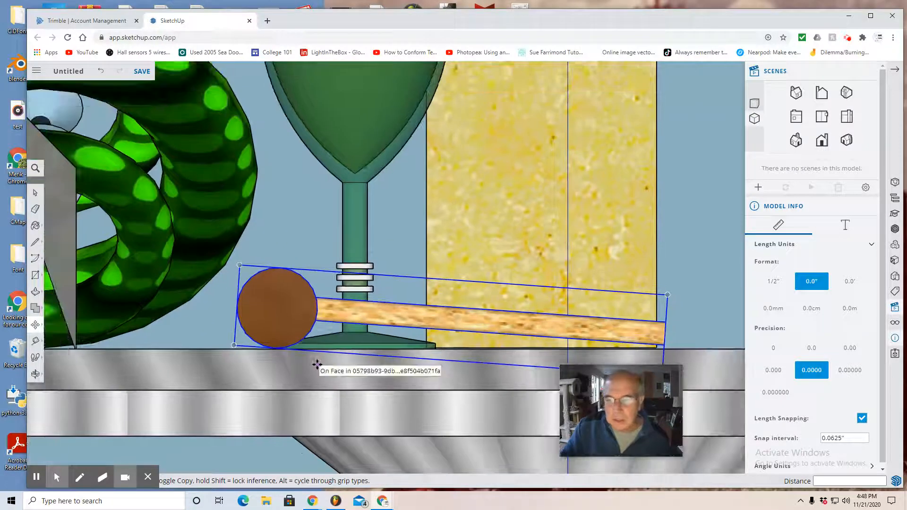
Try to fine-tune the mallet's tilt with another slight rotation of its handle toward the tabletop
{"action": "left_click", "coordinate": [36, 325]}
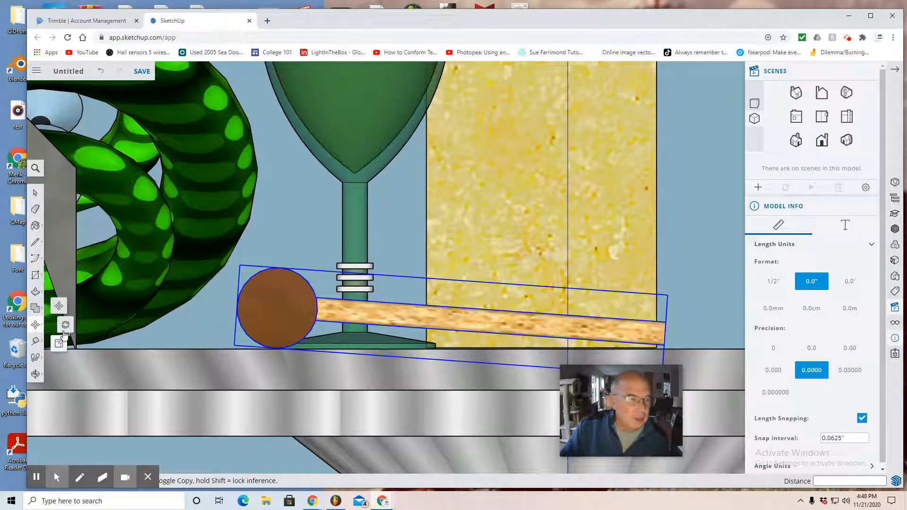
{"action": "left_click", "coordinate": [60, 325]}
{"action": "left_click", "coordinate": [296, 236]}
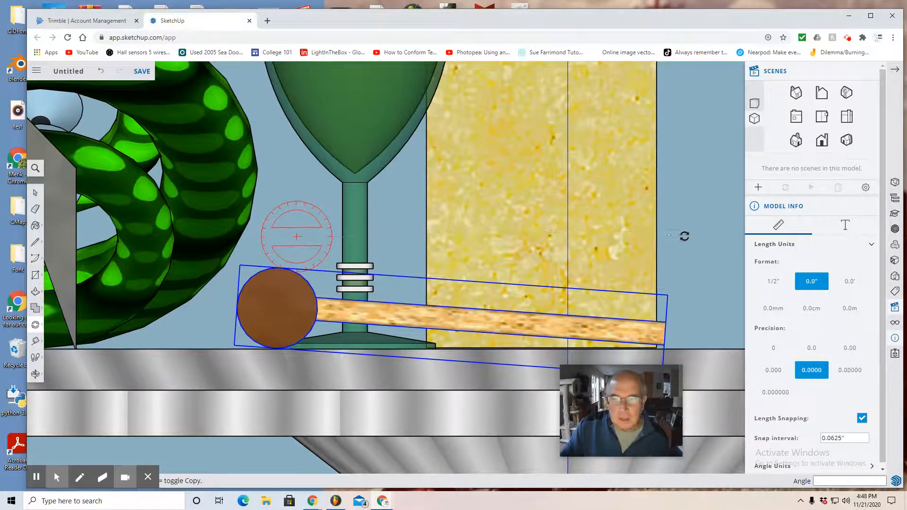
{"action": "left_click", "coordinate": [684, 236]}
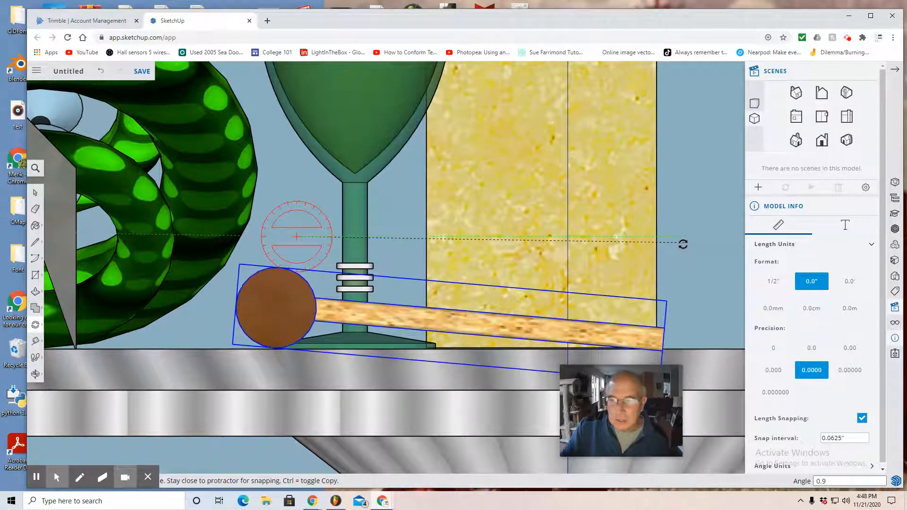
{"action": "scroll", "coordinate": [681, 244], "scroll_direction": "down", "scroll_amount": 1}
{"action": "left_click", "coordinate": [682, 245]}
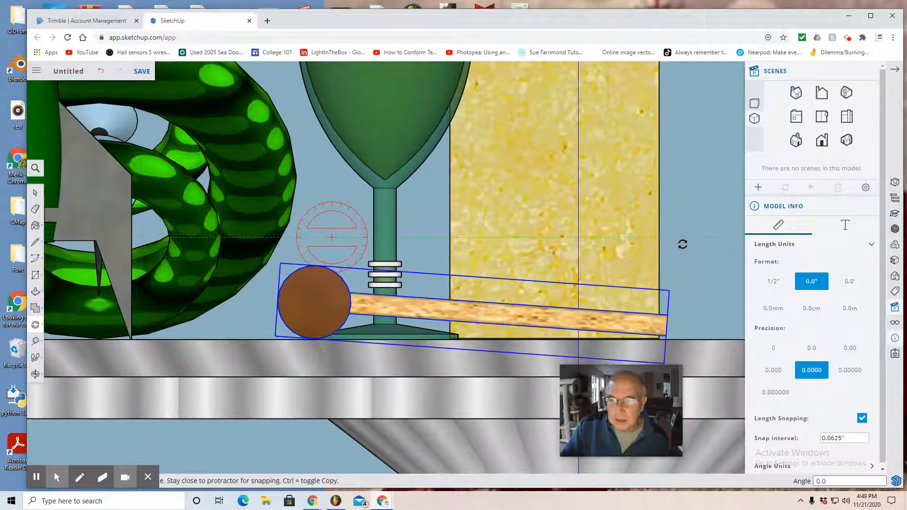
{"action": "scroll", "coordinate": [682, 264], "scroll_direction": "down", "scroll_amount": 6}
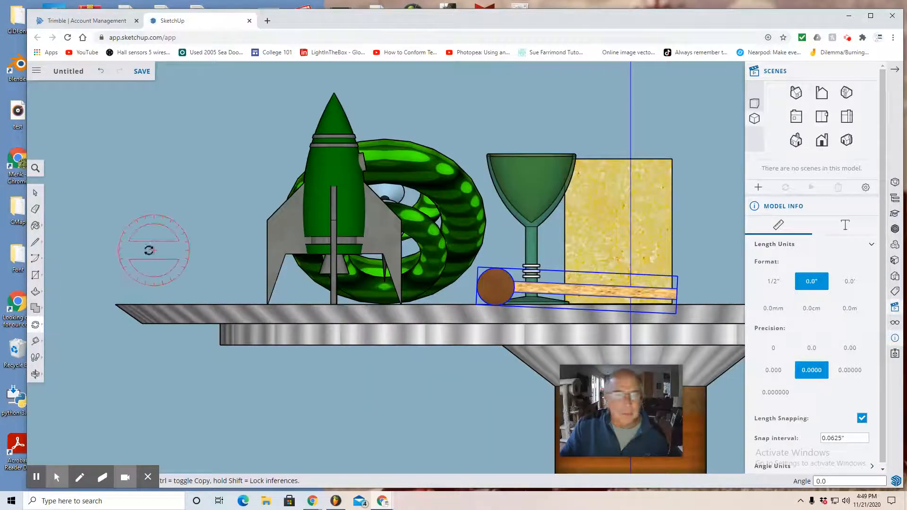
In top view, turn the mallet so its head faces the table's front edge, and move it about 46.125" onto the tabletop before the peg bench
{"action": "left_click", "coordinate": [34, 193]}
{"action": "left_click", "coordinate": [822, 137]}
{"action": "scroll", "coordinate": [395, 324], "scroll_direction": "up", "scroll_amount": 2}
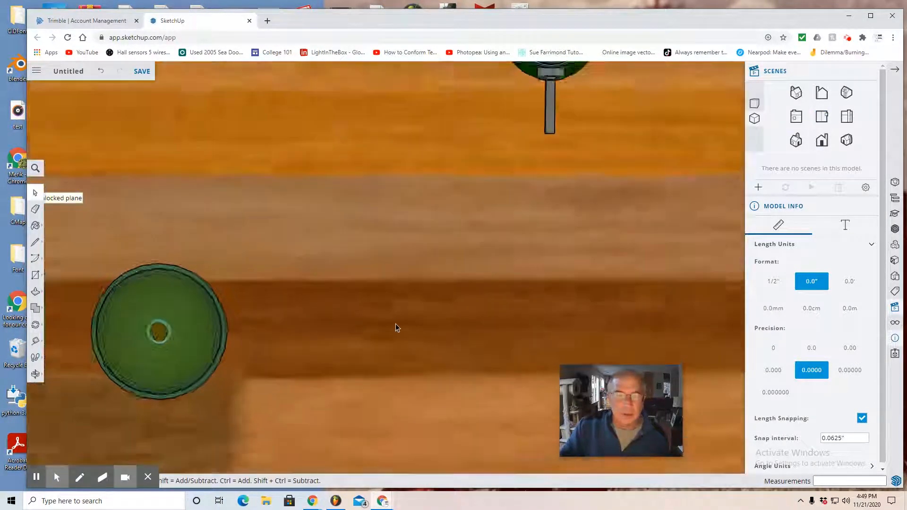
{"action": "scroll", "coordinate": [387, 323], "scroll_direction": "down", "scroll_amount": 5}
{"action": "scroll", "coordinate": [385, 328], "scroll_direction": "down", "scroll_amount": 4}
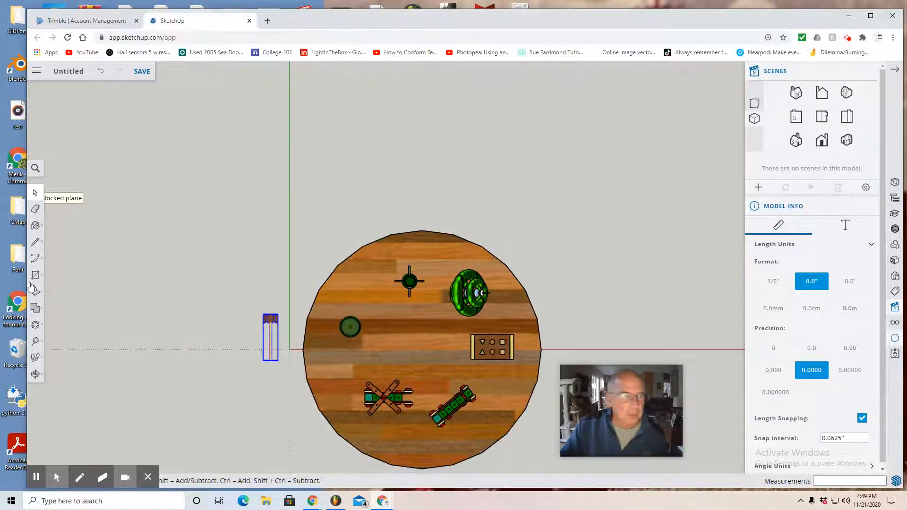
{"action": "left_click", "coordinate": [35, 325]}
{"action": "left_click", "coordinate": [58, 306]}
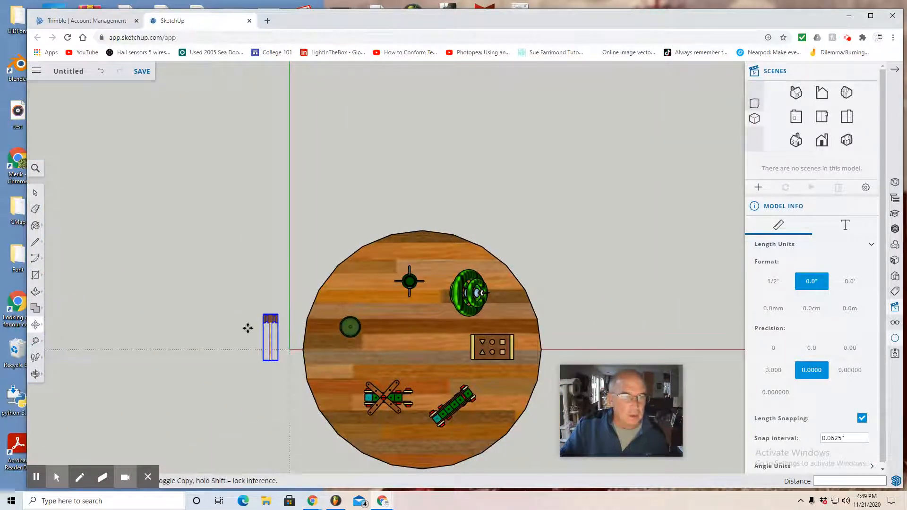
{"action": "left_click", "coordinate": [264, 338]}
{"action": "left_click", "coordinate": [349, 348]}
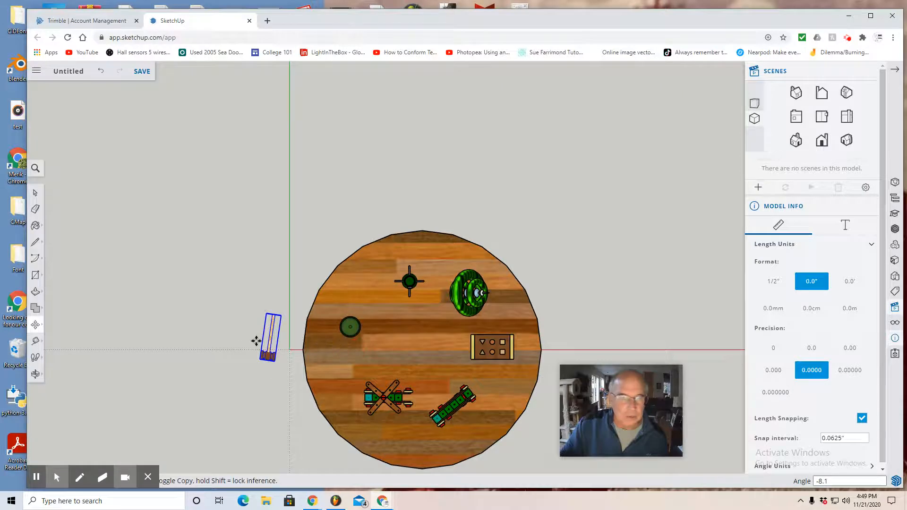
{"action": "left_click", "coordinate": [269, 339]}
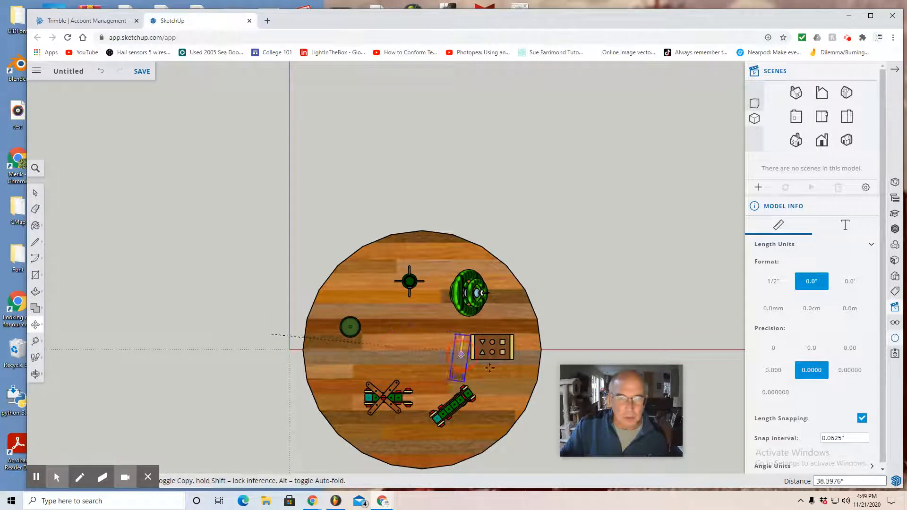
{"action": "left_click", "coordinate": [493, 385]}
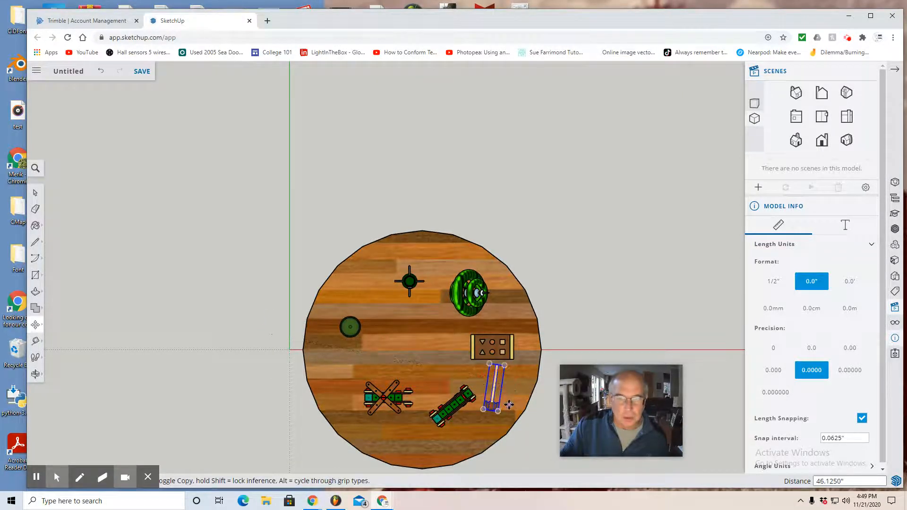
Rotate the mallet about 97.7° in plan so its handle points toward the table's right edge
{"action": "left_click", "coordinate": [41, 329]}
{"action": "left_click", "coordinate": [63, 330]}
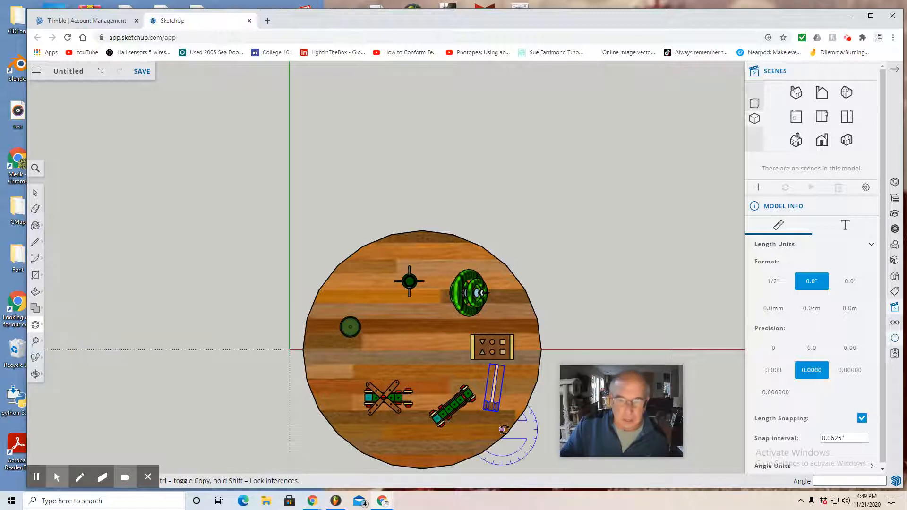
{"action": "left_click", "coordinate": [506, 422]}
{"action": "left_click", "coordinate": [518, 368]}
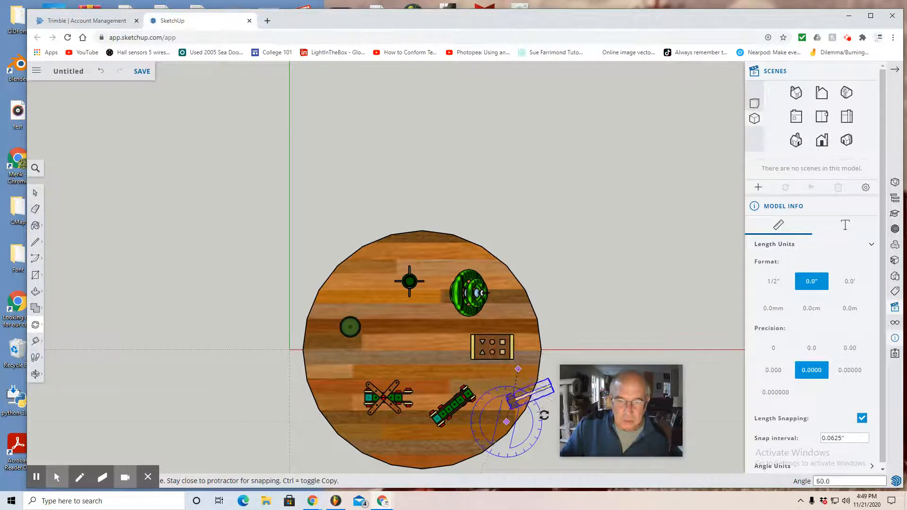
{"action": "left_click", "coordinate": [547, 436]}
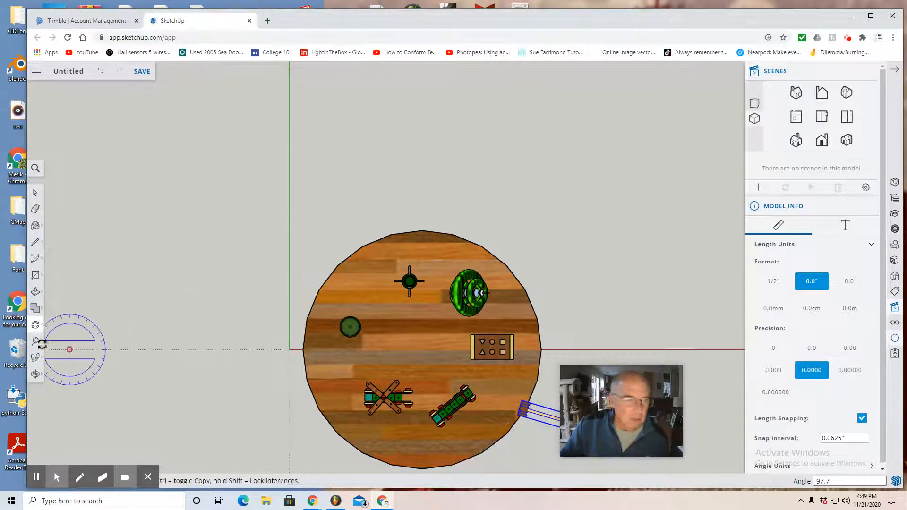
Move the mallet about 14.94" back onto the tabletop, between the peg bench and the long toy truck
{"action": "left_click", "coordinate": [38, 330]}
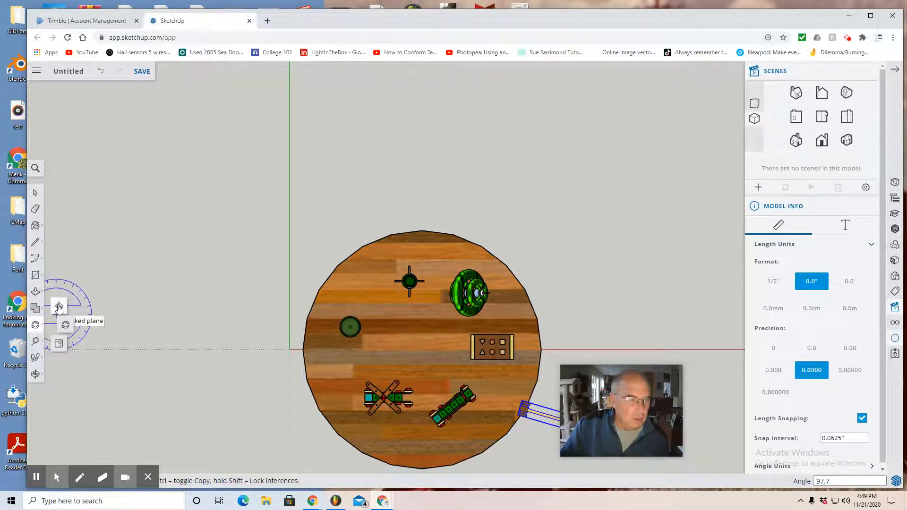
{"action": "left_click", "coordinate": [57, 310]}
{"action": "left_click", "coordinate": [546, 415]}
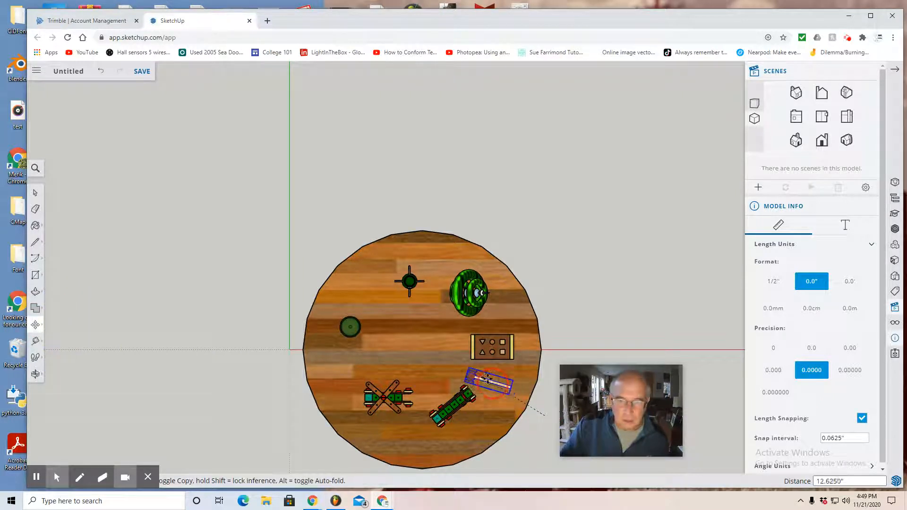
{"action": "left_click", "coordinate": [482, 374]}
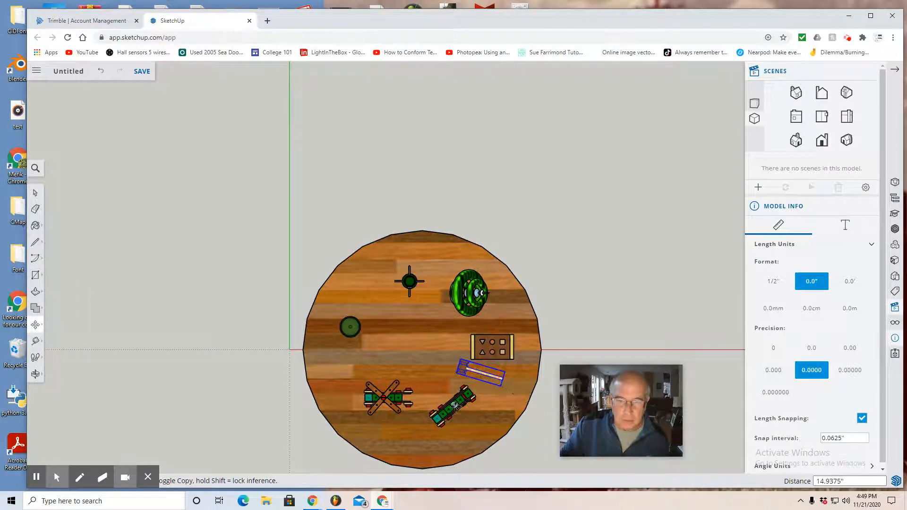
Select the long toy truck and move it about 8" toward the front center of the tabletop
{"action": "left_click", "coordinate": [38, 193]}
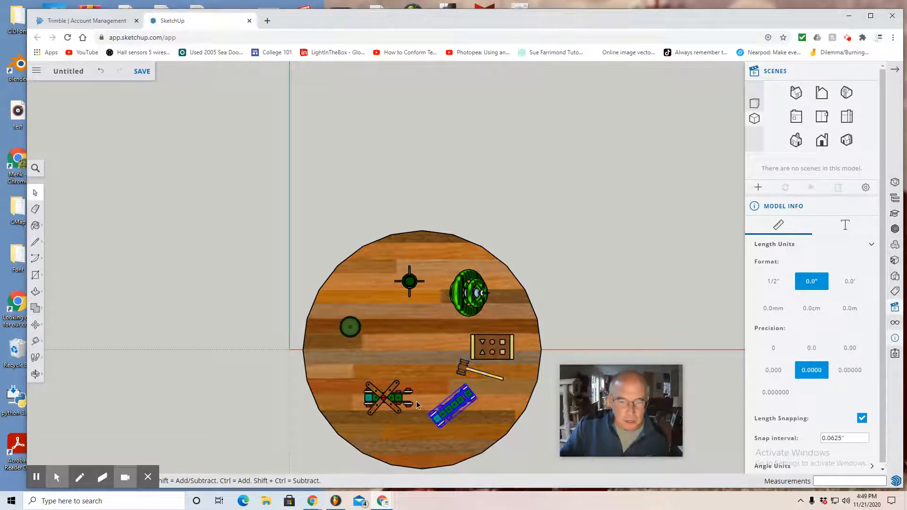
{"action": "left_click", "coordinate": [35, 325]}
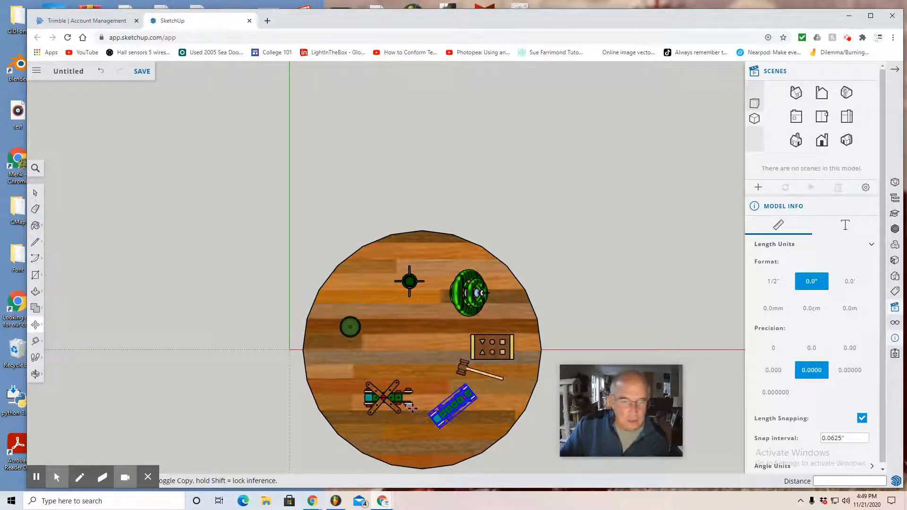
{"action": "left_click", "coordinate": [449, 409]}
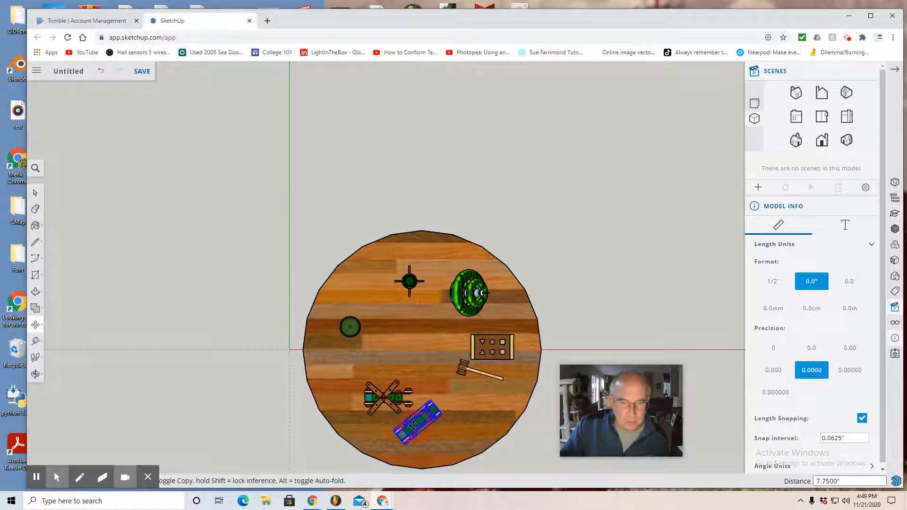
{"action": "left_click", "coordinate": [412, 427]}
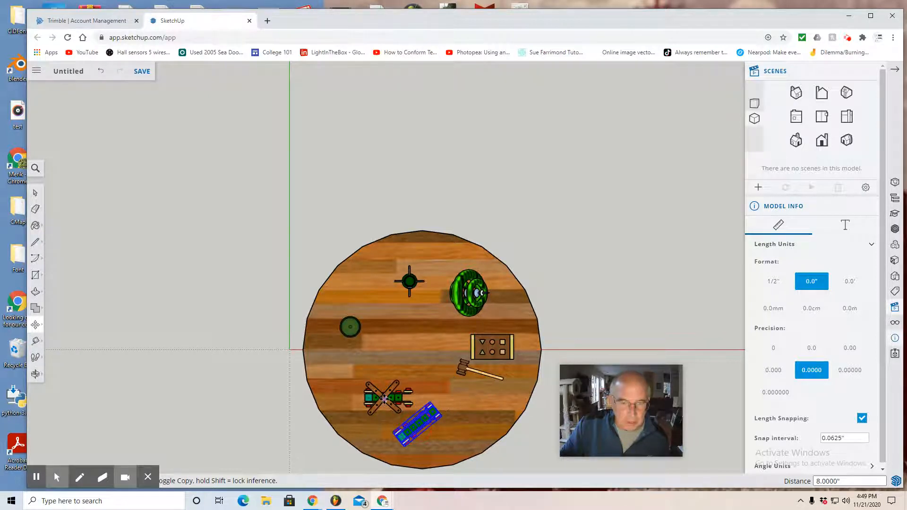
Select the toy helicopter with crossed blades and move it about 4.81" toward the tabletop's left edge
{"action": "left_click", "coordinate": [35, 193]}
{"action": "left_click", "coordinate": [392, 399]}
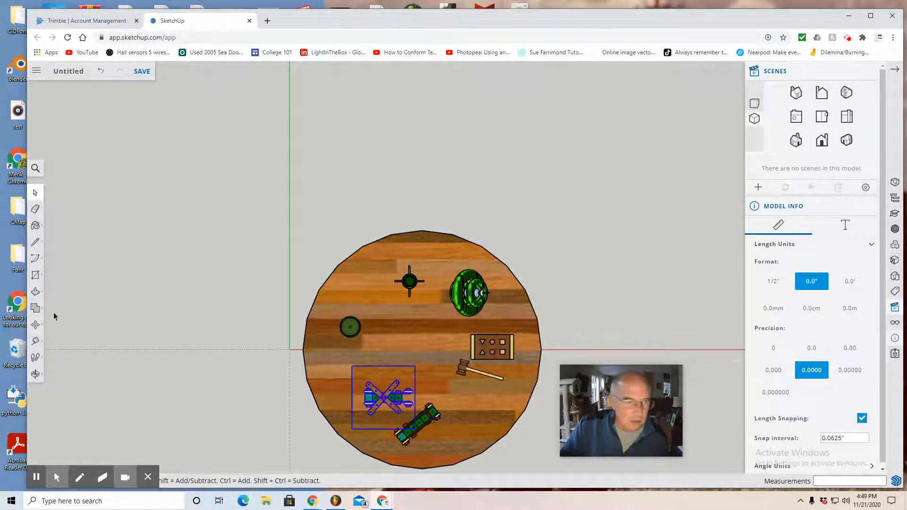
{"action": "left_click", "coordinate": [35, 324]}
{"action": "left_click", "coordinate": [395, 408]}
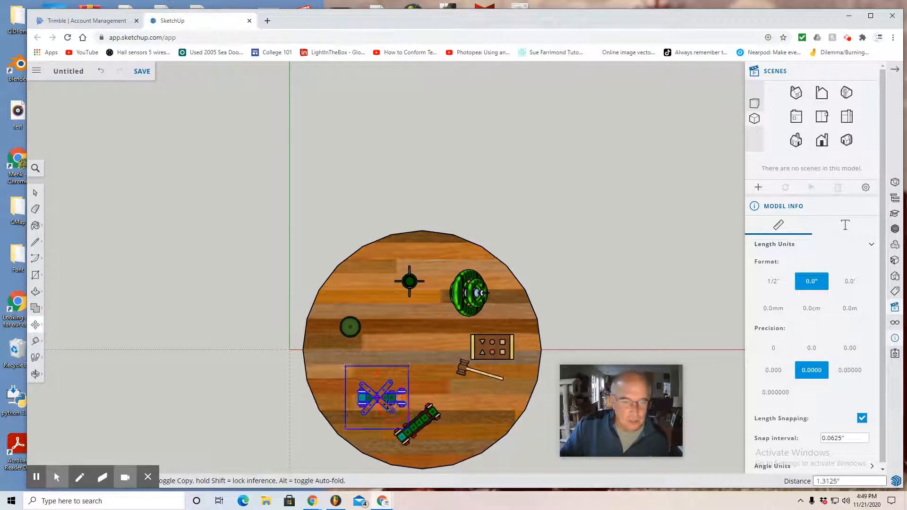
{"action": "left_click", "coordinate": [368, 406]}
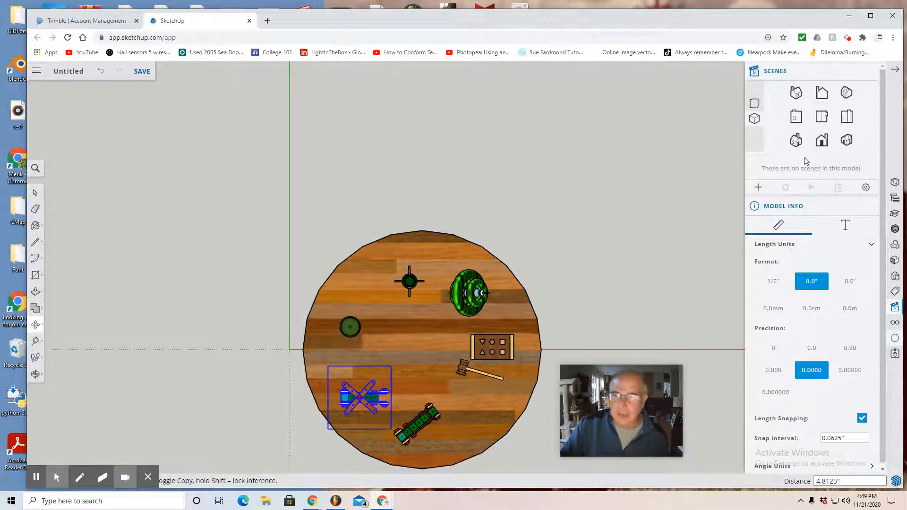
Switch to perspective projection, examine the tabletop arrangement from the front and slightly above, and clear the selection
{"action": "left_click", "coordinate": [754, 109]}
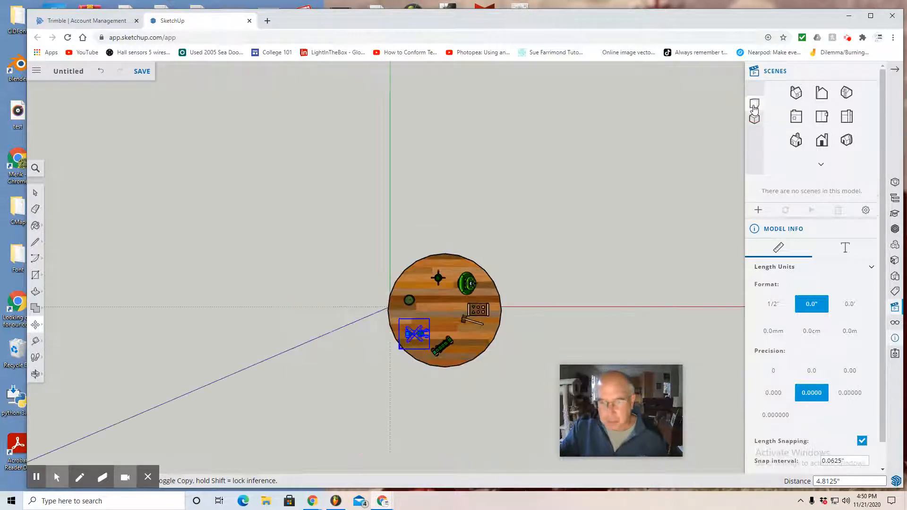
{"action": "left_click", "coordinate": [822, 141]}
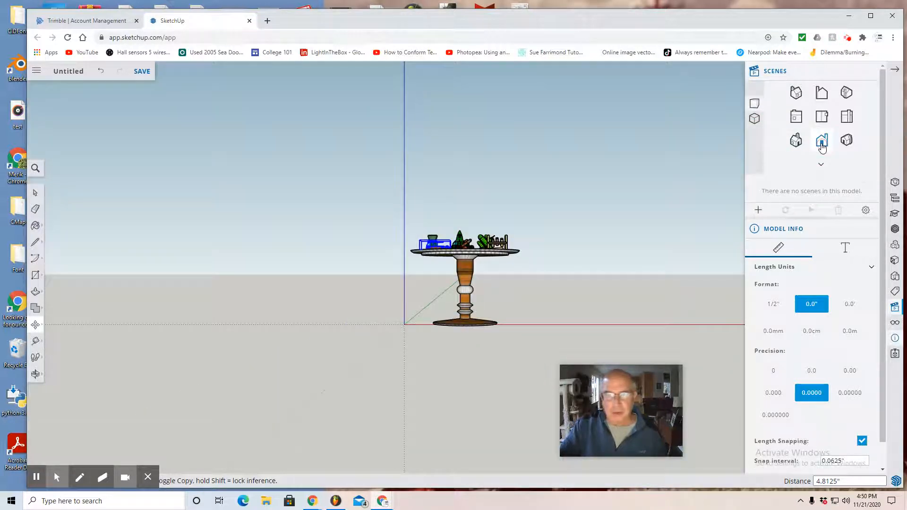
{"action": "left_click", "coordinate": [35, 375]}
{"action": "left_click", "coordinate": [58, 337]}
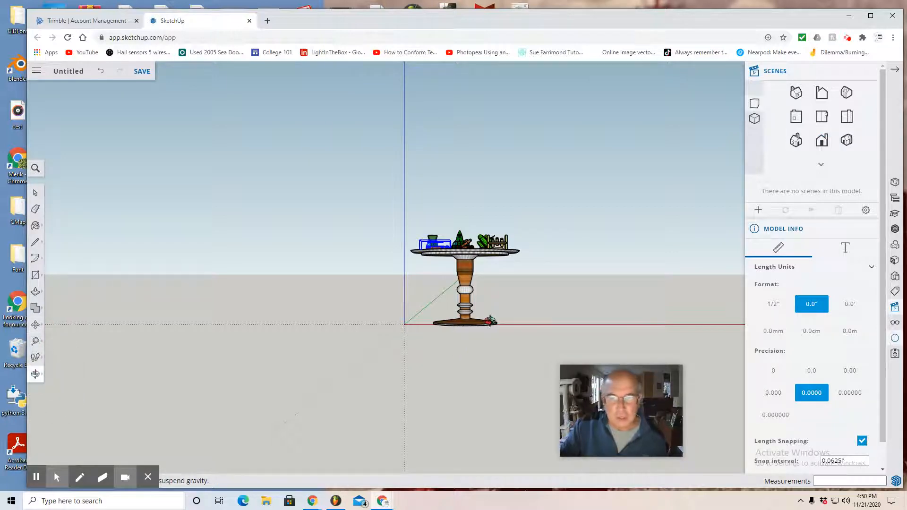
{"action": "scroll", "coordinate": [490, 311], "scroll_direction": "up", "scroll_amount": 5}
{"action": "left_click_drag", "start_coordinate": [489, 249], "coordinate": [466, 329]}
{"action": "scroll", "coordinate": [483, 249], "scroll_direction": "up", "scroll_amount": 2}
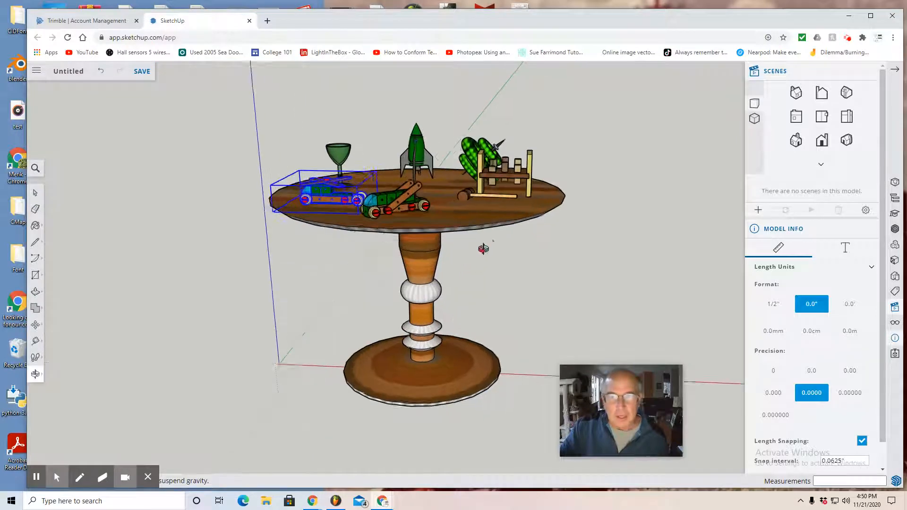
{"action": "scroll", "coordinate": [483, 248], "scroll_direction": "up", "scroll_amount": 3}
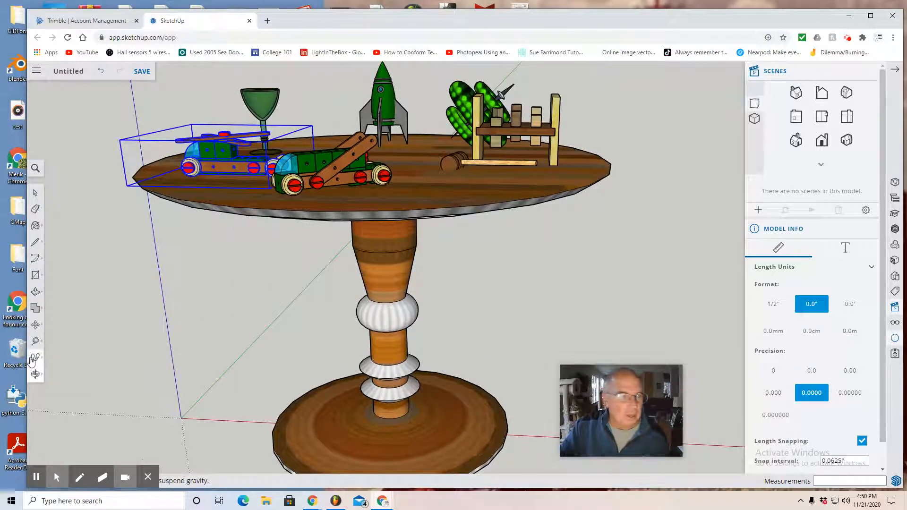
{"action": "left_click", "coordinate": [39, 374]}
{"action": "left_click", "coordinate": [70, 359]}
{"action": "left_click_drag", "start_coordinate": [216, 302], "coordinate": [177, 438]}
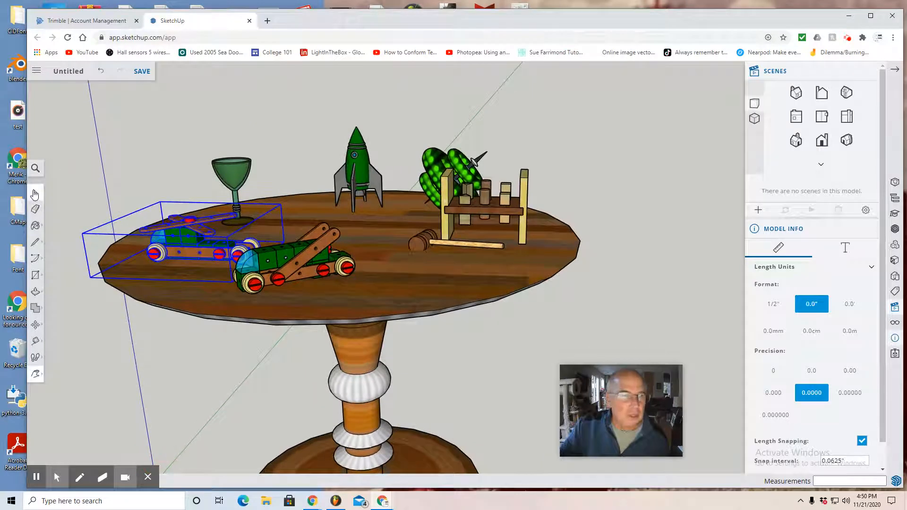
{"action": "left_click", "coordinate": [35, 193]}
{"action": "left_click", "coordinate": [101, 172]}
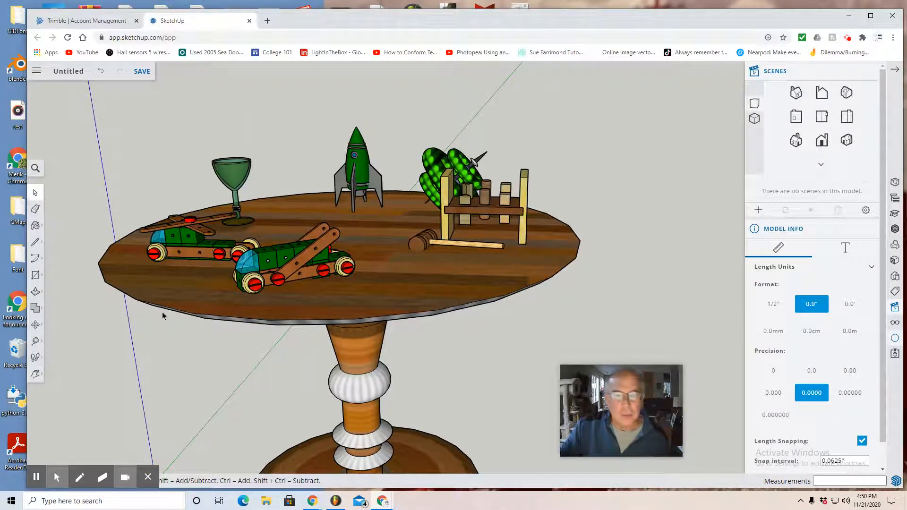
In front view with parallel projection, rotate the mallet about 4.3° so the end of its handle tilts down to the tabletop
{"action": "left_click", "coordinate": [35, 326]}
{"action": "left_click", "coordinate": [57, 306]}
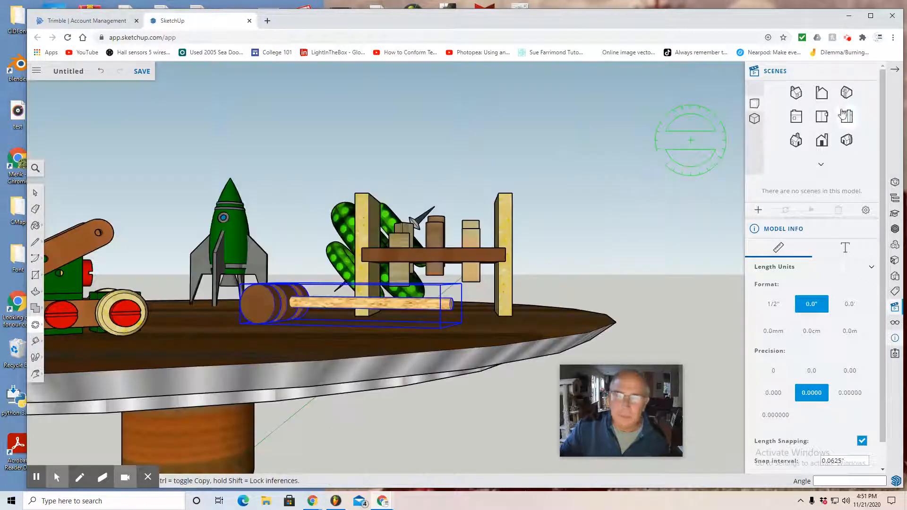
{"action": "left_click", "coordinate": [754, 119]}
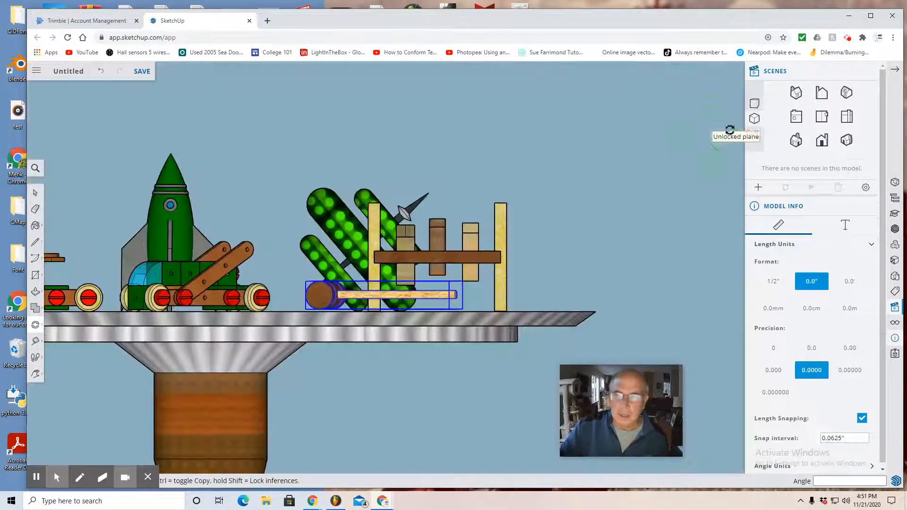
{"action": "left_click", "coordinate": [292, 280]}
{"action": "left_click", "coordinate": [529, 275]}
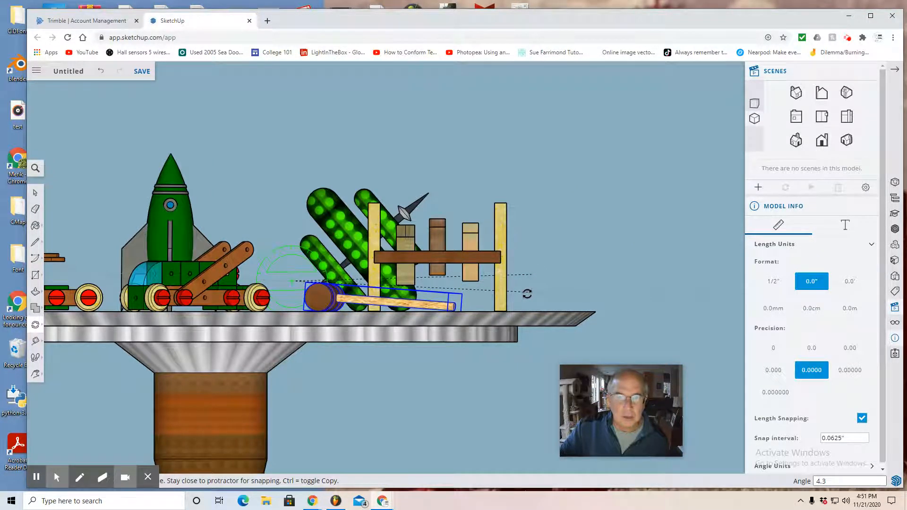
{"action": "left_click", "coordinate": [530, 285]}
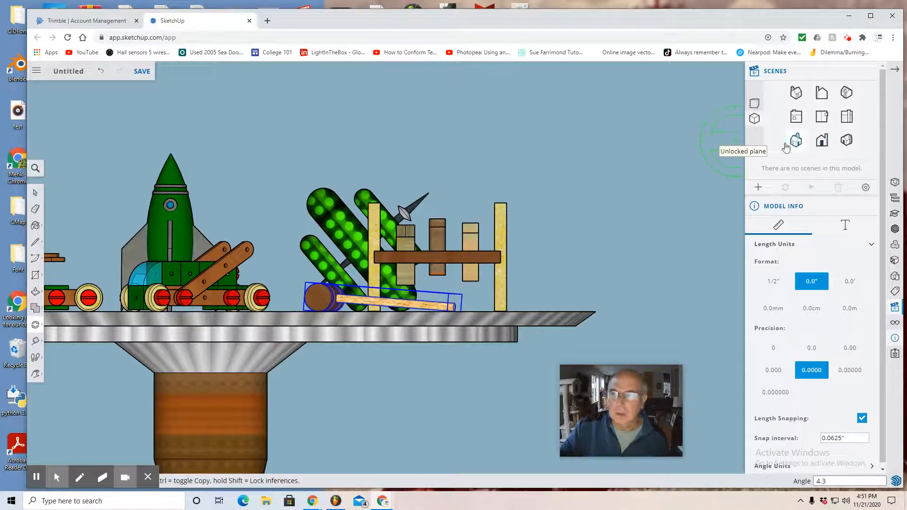
Restore perspective projection and clear the mallet's selection
{"action": "left_click", "coordinate": [756, 103]}
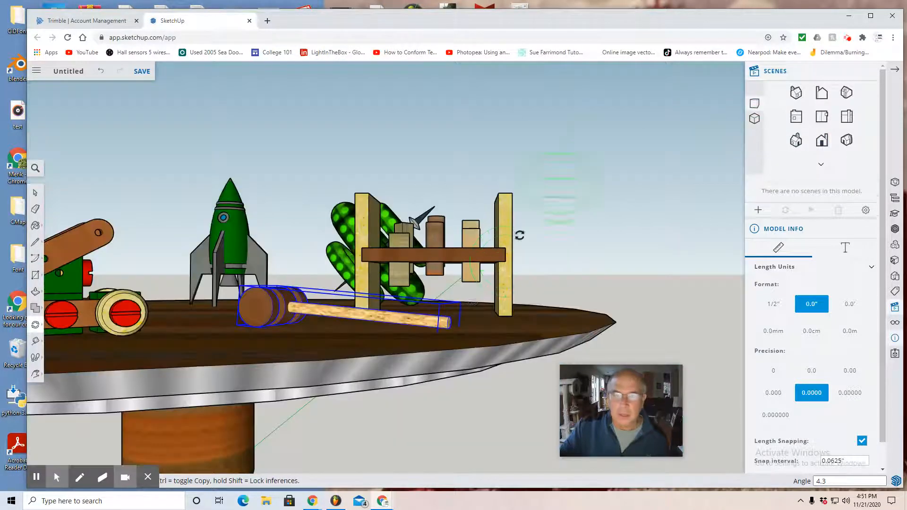
{"action": "left_click", "coordinate": [34, 193]}
{"action": "left_click", "coordinate": [142, 158]}
{"action": "scroll", "coordinate": [153, 173], "scroll_direction": "up", "scroll_amount": 3}
{"action": "scroll", "coordinate": [126, 215], "scroll_direction": "down", "scroll_amount": 5}
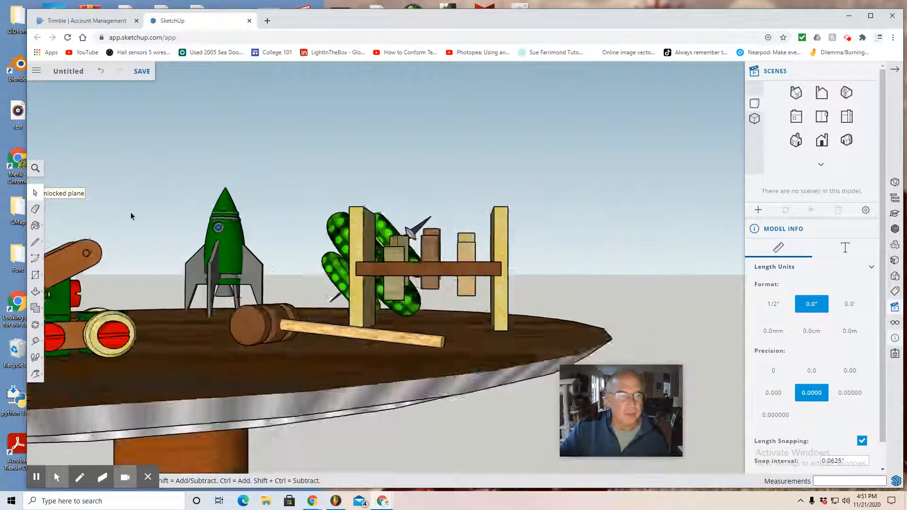
Orbit and pan around the table to examine the placement of the mallet and the other models from above
{"action": "left_click", "coordinate": [34, 372]}
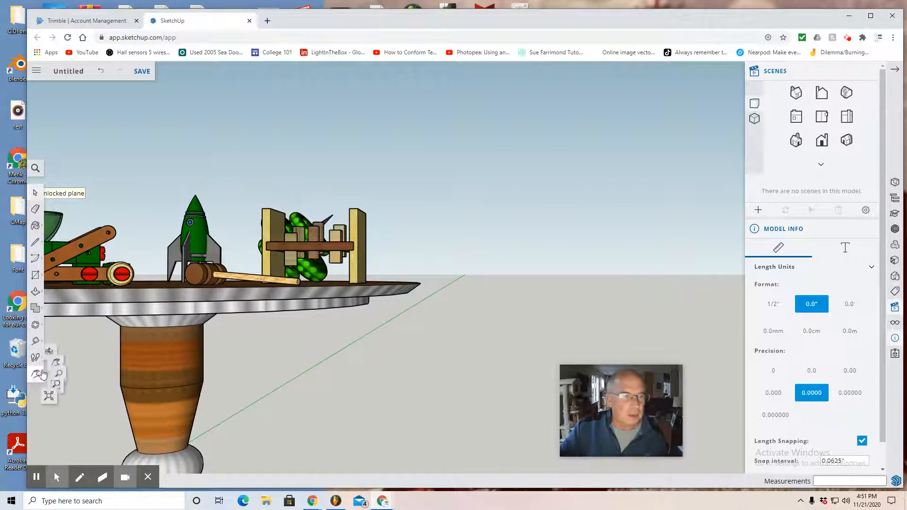
{"action": "left_click", "coordinate": [66, 345]}
{"action": "left_click_drag", "start_coordinate": [228, 344], "coordinate": [443, 382]}
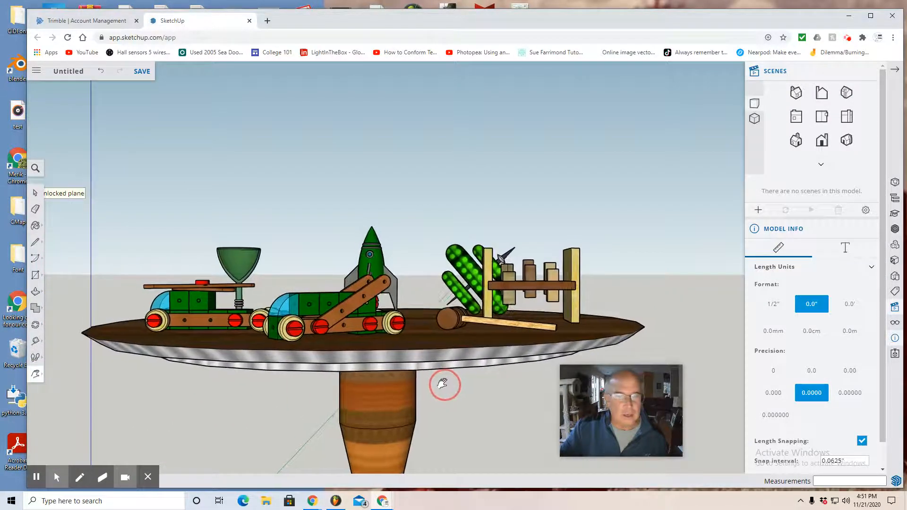
{"action": "left_click", "coordinate": [36, 373]}
{"action": "left_click", "coordinate": [66, 345]}
{"action": "left_click_drag", "start_coordinate": [149, 389], "coordinate": [141, 442]}
{"action": "left_click_drag", "start_coordinate": [226, 214], "coordinate": [201, 351]}
{"action": "left_click_drag", "start_coordinate": [248, 158], "coordinate": [235, 367]}
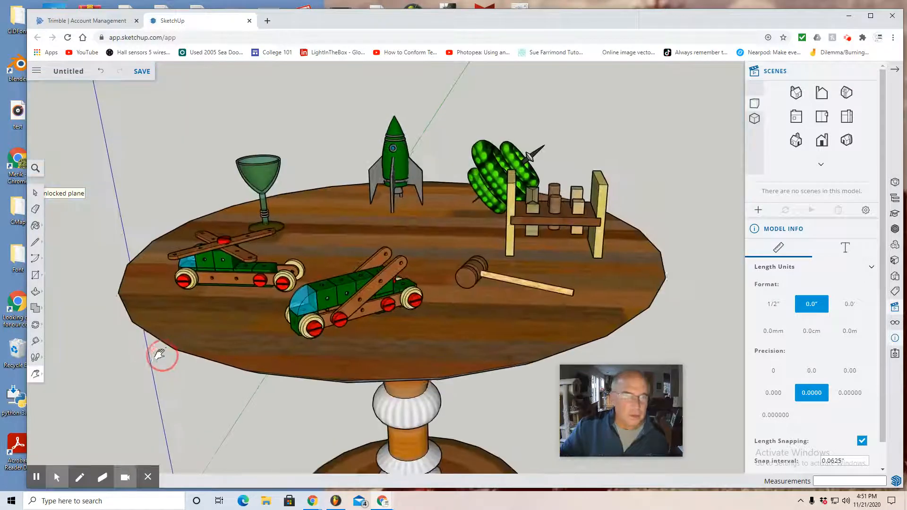
Save the model as "Santa's Toy Table 5" in the SketchUp project
{"action": "left_click_drag", "start_coordinate": [160, 354], "coordinate": [140, 333]}
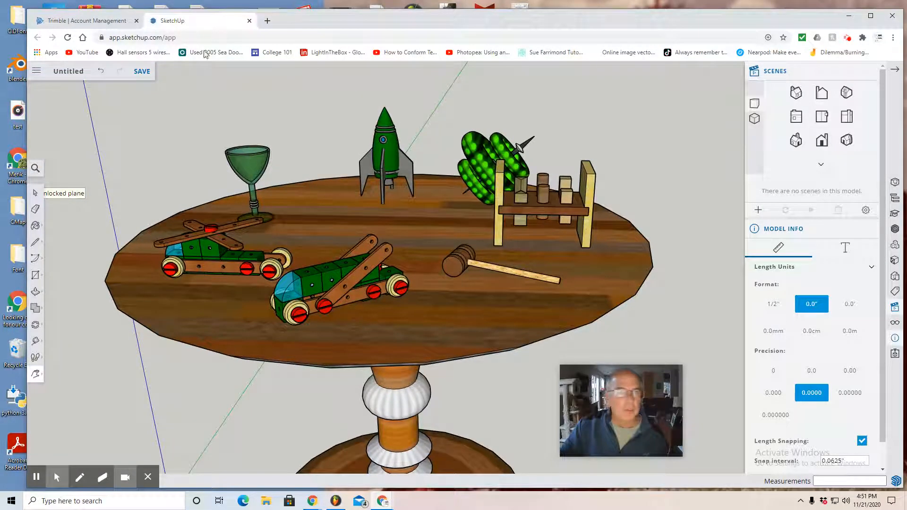
{"action": "left_click", "coordinate": [143, 72]}
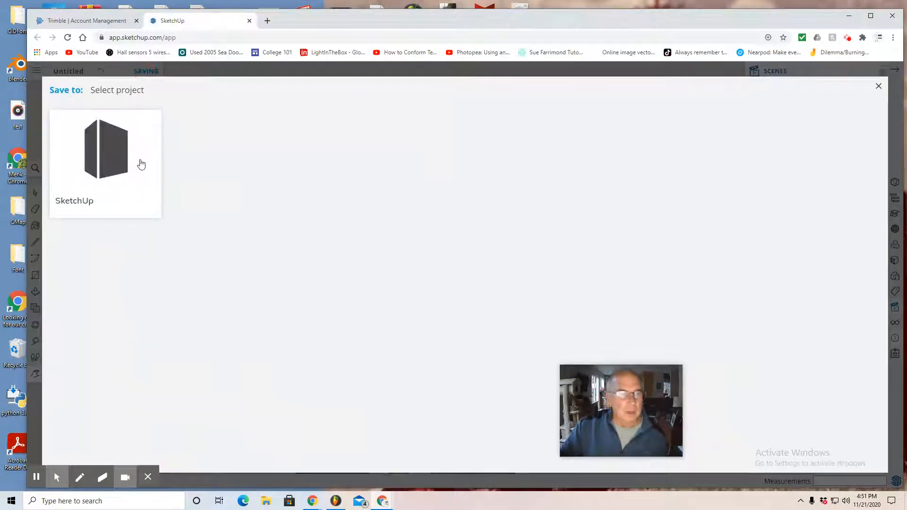
{"action": "left_click", "coordinate": [124, 157]}
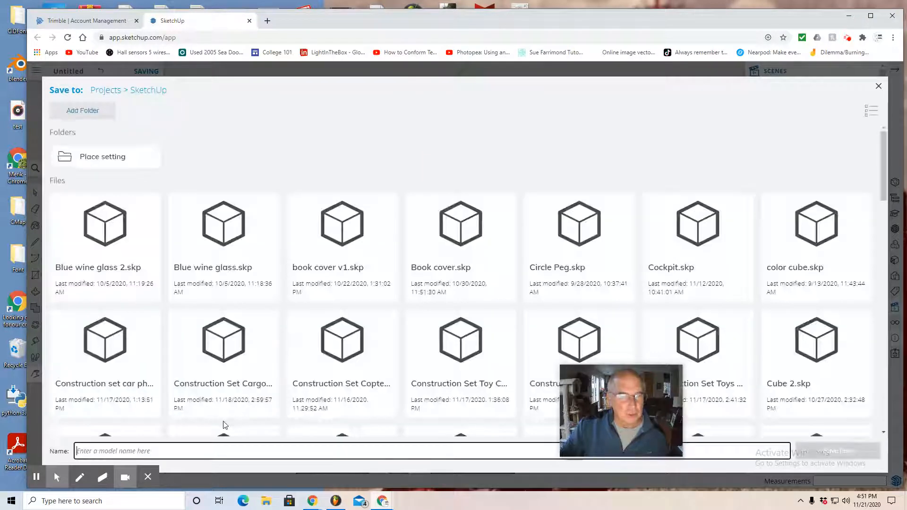
{"action": "left_click", "coordinate": [202, 450]}
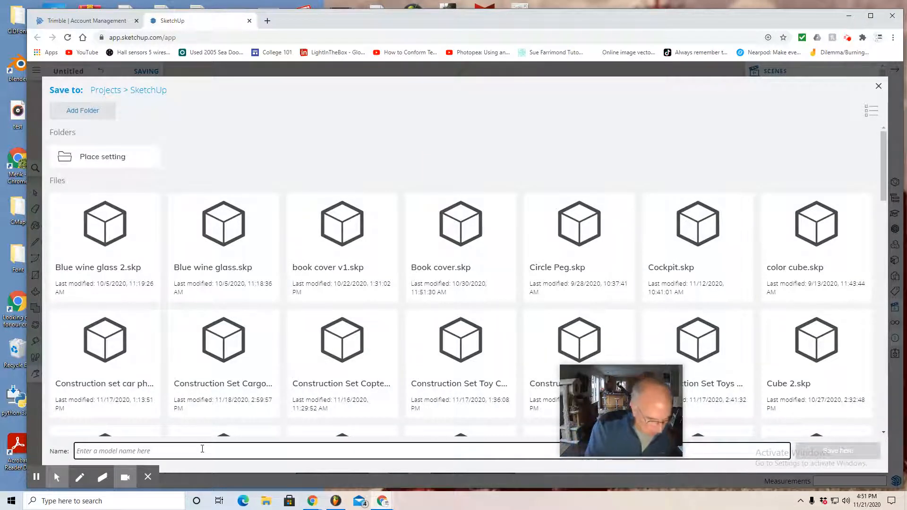
{"action": "type", "text": "Con"}
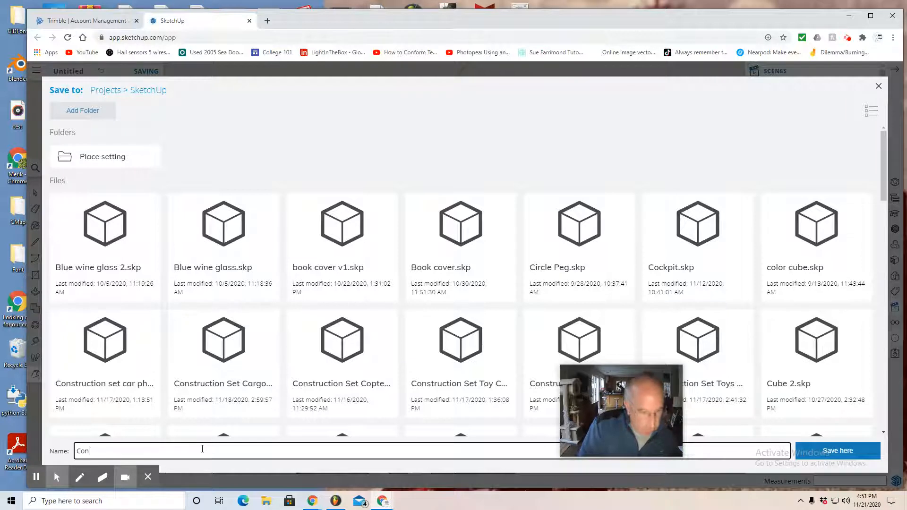
{"action": "key", "text": "BackSpace"}
{"action": "key", "text": "BackSpace"}
{"action": "key", "text": "BackSpace"}
{"action": "type", "text": "Santa's Toy Table 5"}
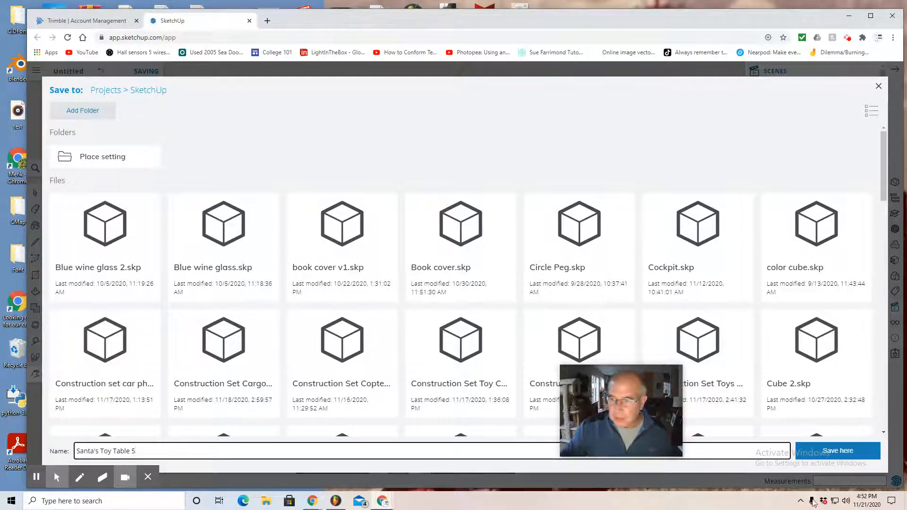
{"action": "left_click", "coordinate": [838, 451]}
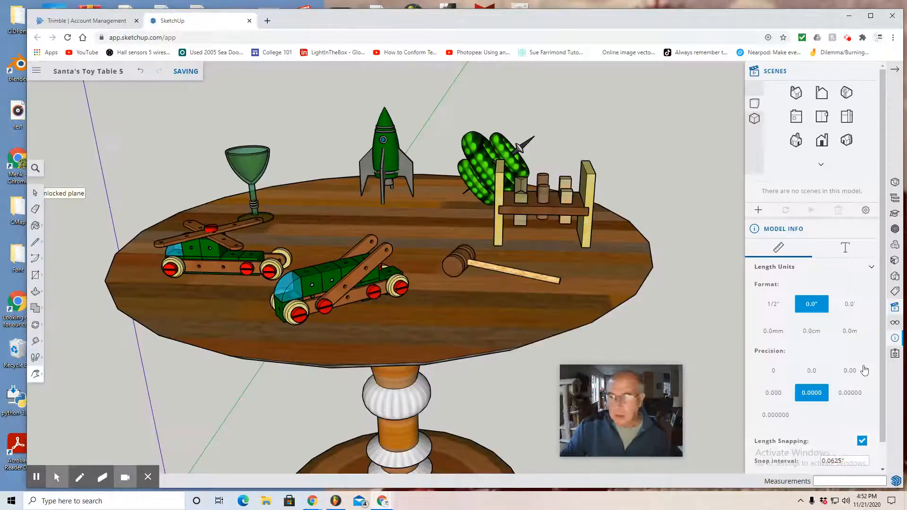
Hide the model axes and turn on shadows, shifting the shadow time earlier so the tabletop is lit brightly
{"action": "left_click", "coordinate": [893, 326]}
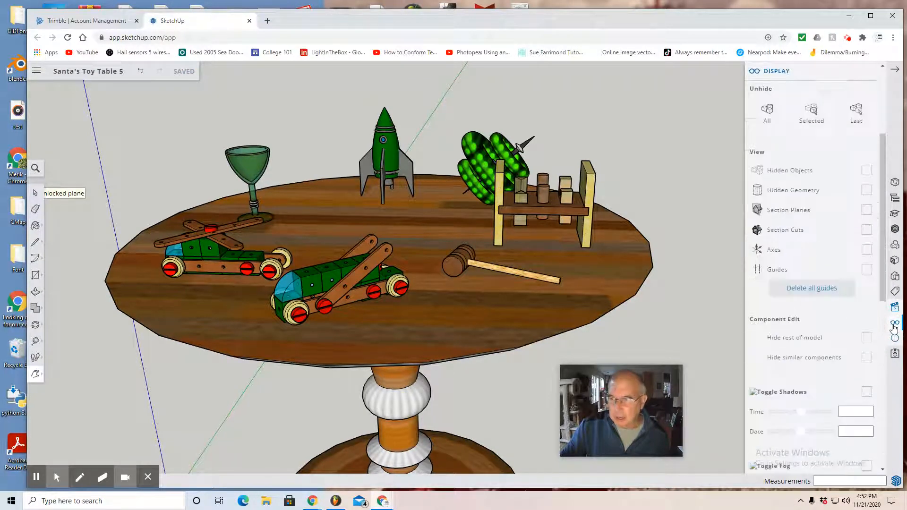
{"action": "left_click", "coordinate": [866, 251]}
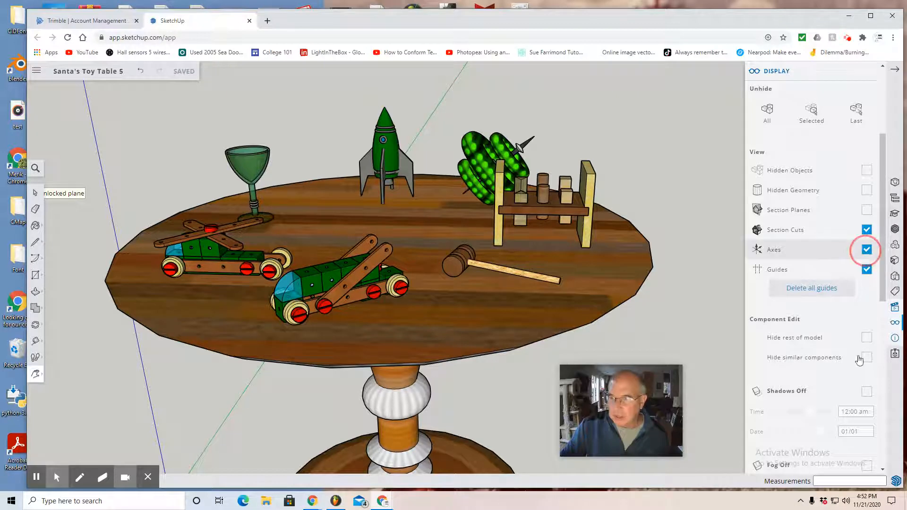
{"action": "scroll", "coordinate": [860, 395], "scroll_direction": "down", "scroll_amount": 1}
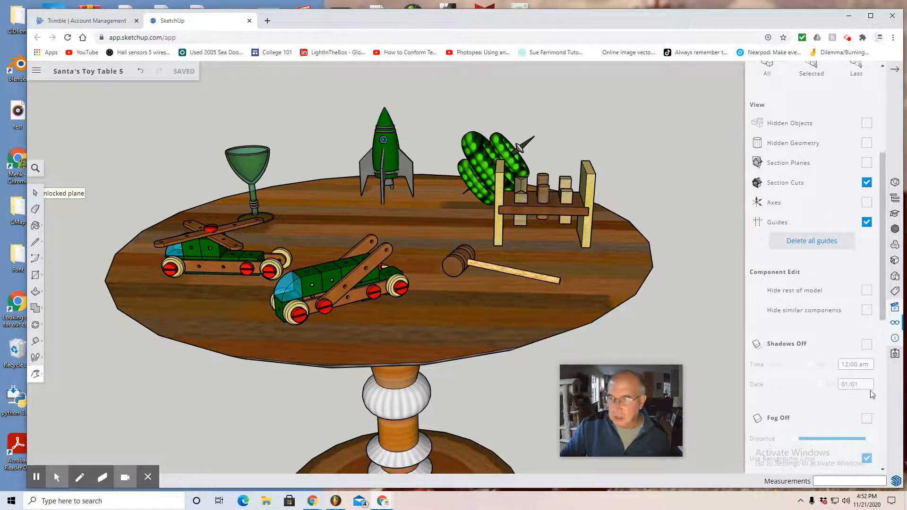
{"action": "left_click", "coordinate": [867, 344]}
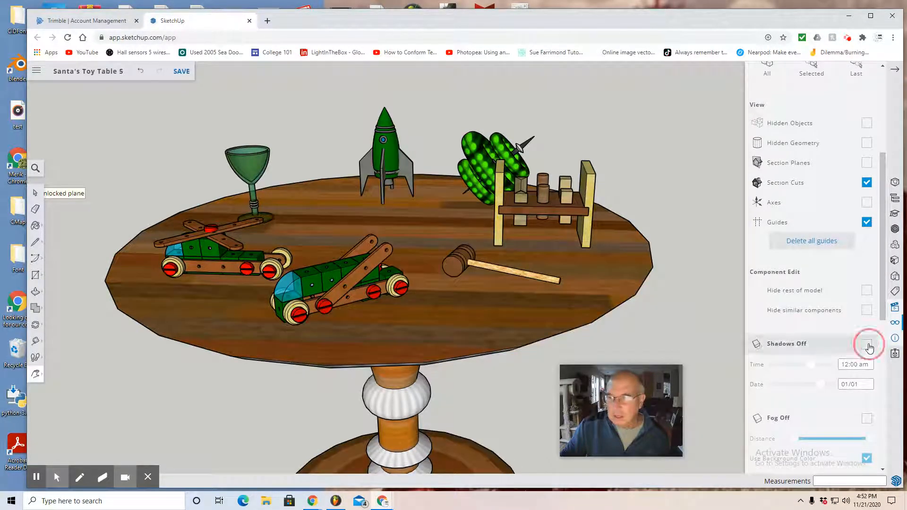
{"action": "left_click_drag", "start_coordinate": [811, 369], "coordinate": [789, 369]}
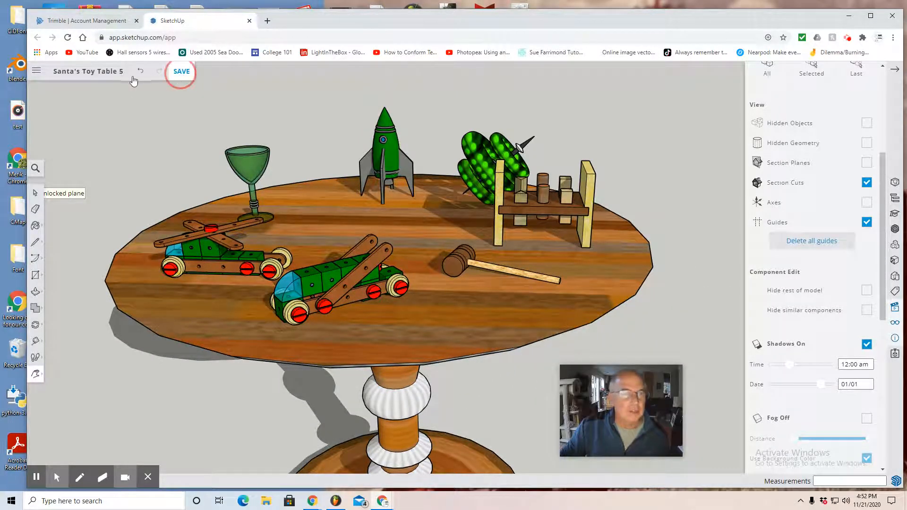
Export the current view of the toy table as a PNG image
{"action": "left_click", "coordinate": [35, 72]}
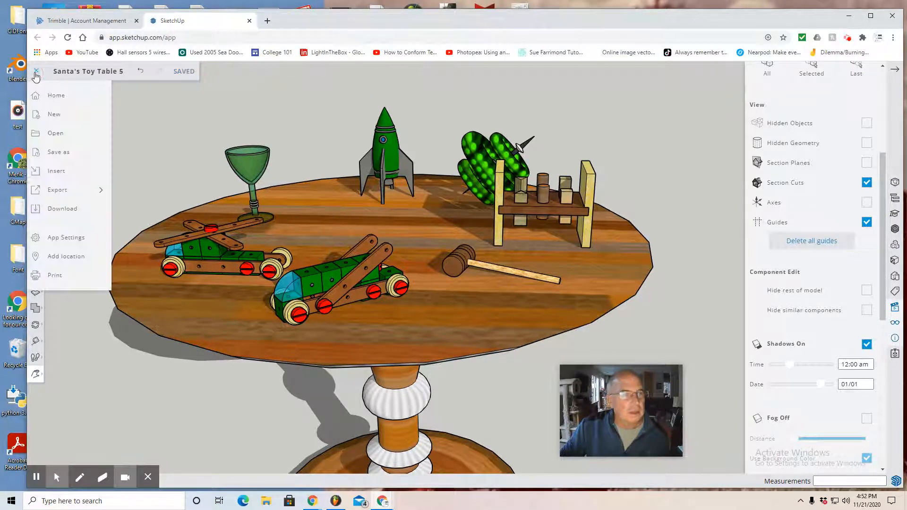
{"action": "left_click", "coordinate": [58, 191]}
{"action": "left_click", "coordinate": [149, 211]}
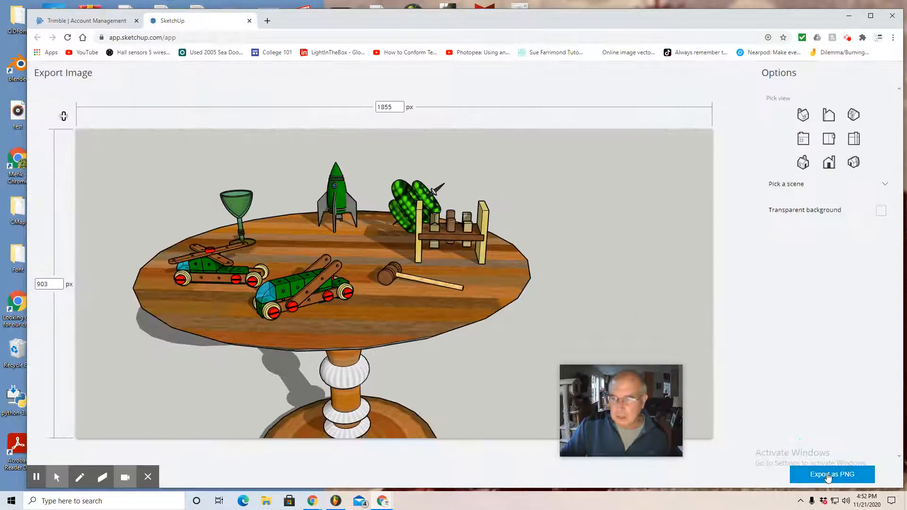
{"action": "left_click", "coordinate": [825, 476]}
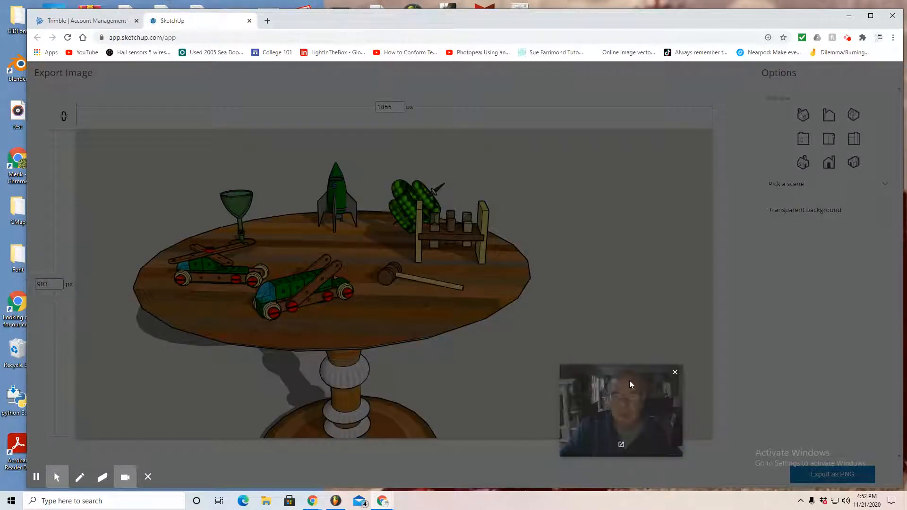
{"action": "left_click_drag", "start_coordinate": [629, 380], "coordinate": [727, 330]}
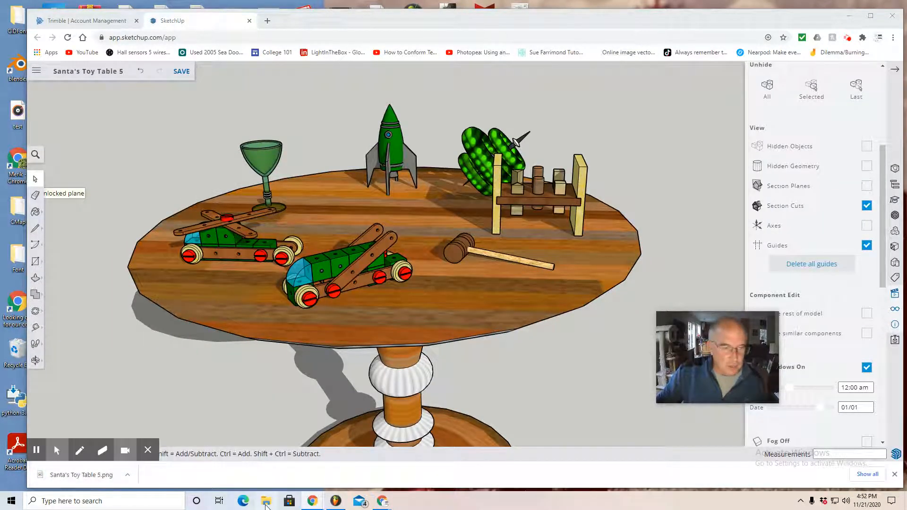
Switch to File Explorer, open the exported "Santa's Toy Table 5" image from Downloads in Paint, and view it whole at 50% zoom
{"action": "left_click", "coordinate": [266, 500]}
{"action": "double_click", "coordinate": [347, 138]}
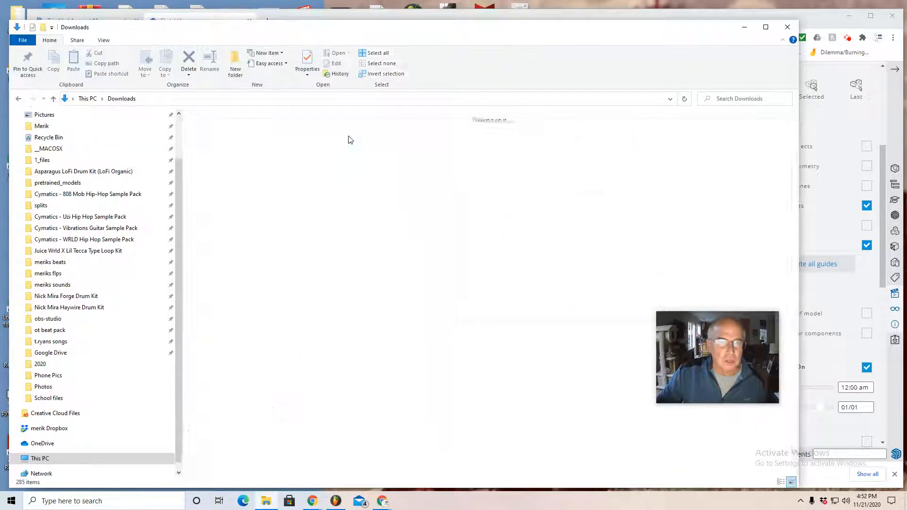
{"action": "double_click", "coordinate": [216, 161]}
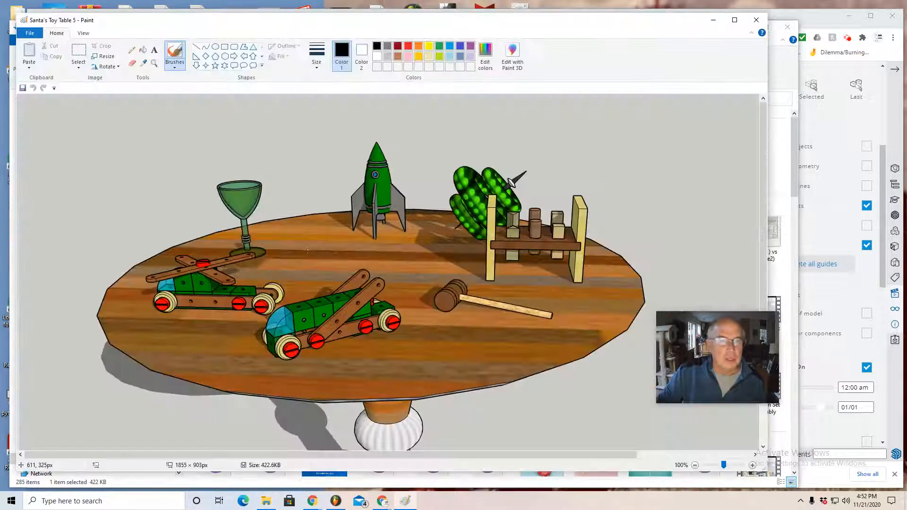
{"action": "left_click", "coordinate": [694, 464]}
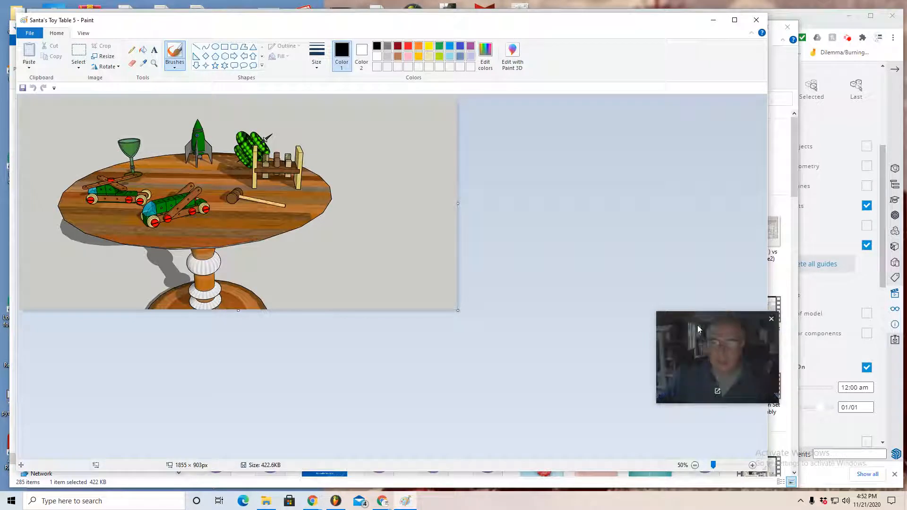